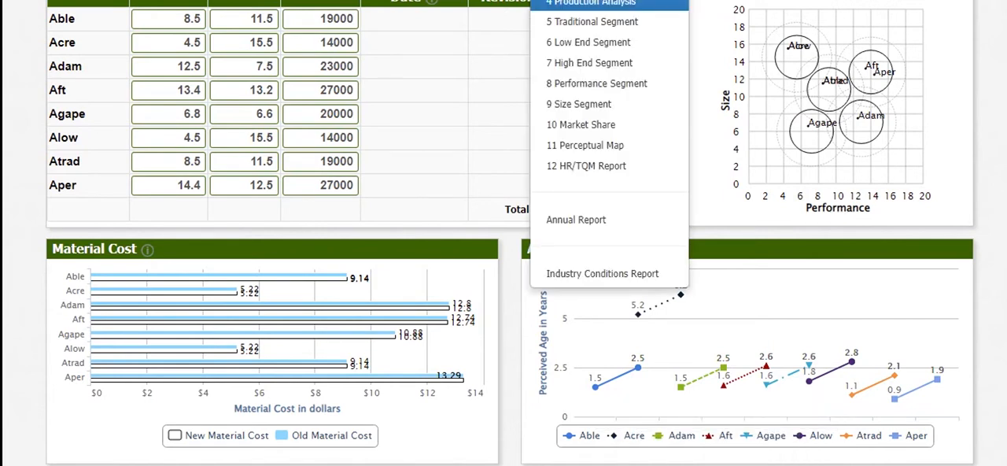
Open the Courier report at Production Analysis, examine its stock market summary and selected financial statistics, and return to the R&D decisions
{"action": "left_click", "coordinate": [591, 4]}
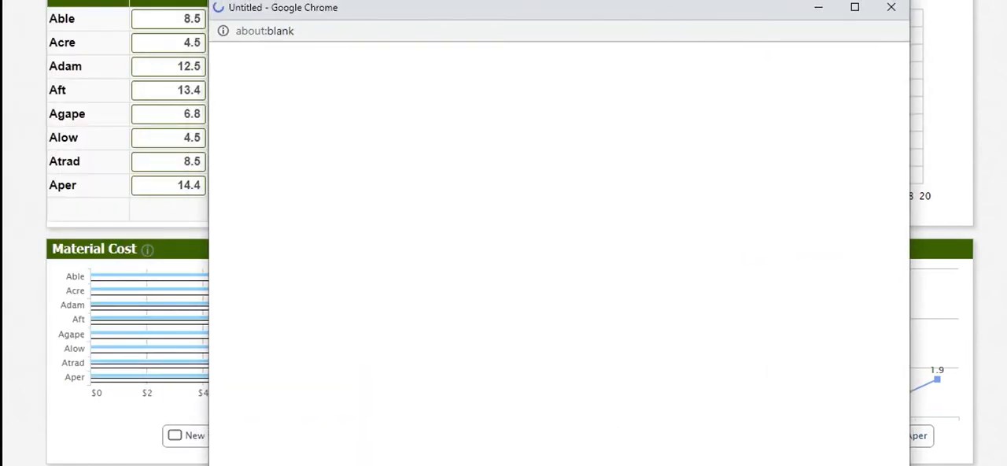
{"action": "scroll", "coordinate": [552, 251], "scroll_direction": "up", "scroll_amount": 20}
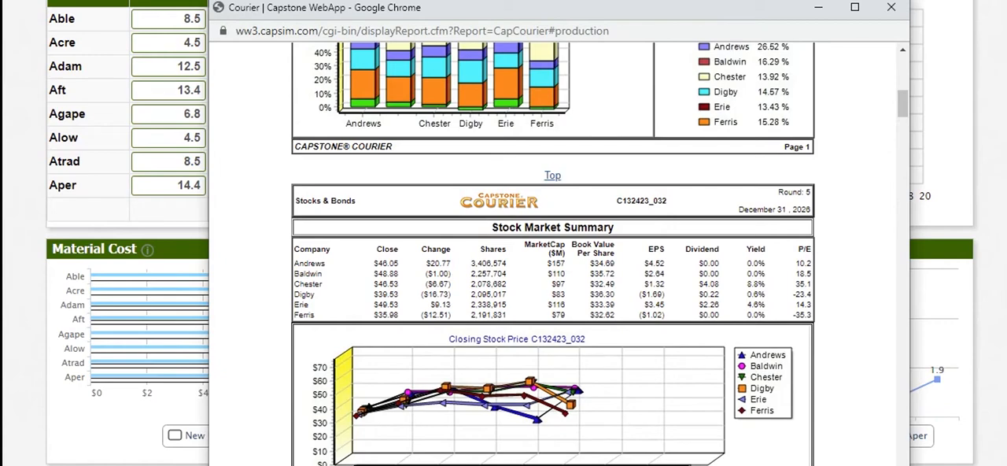
{"action": "scroll", "coordinate": [552, 252], "scroll_direction": "up", "scroll_amount": 7}
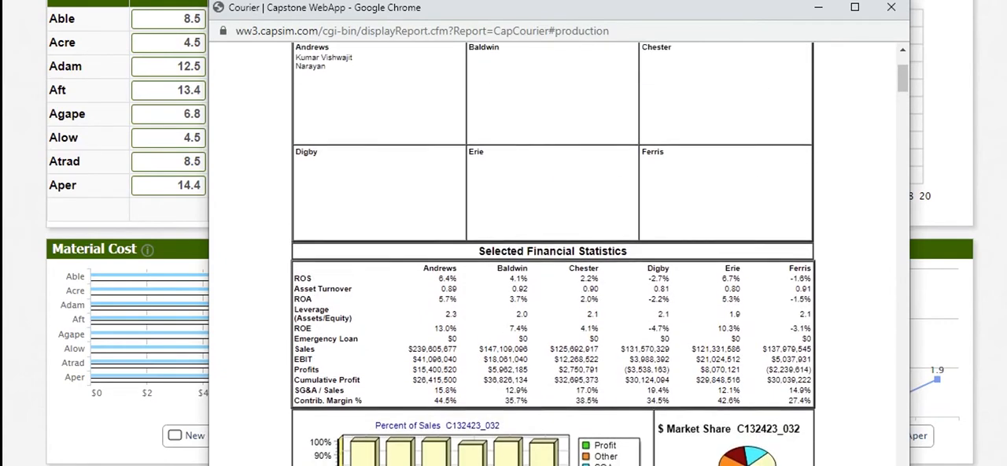
{"action": "key", "text": "alt+Tab"}
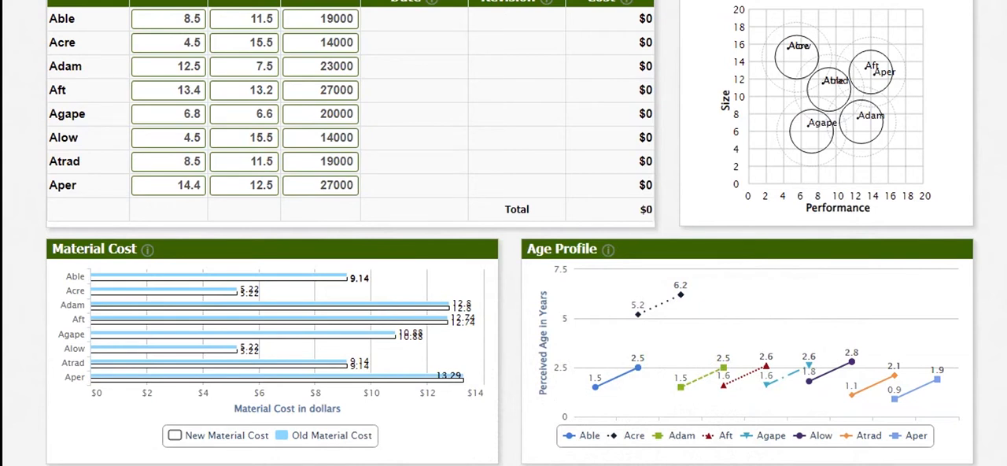
Examine the Production Information table in the Courier report, comparing Able and Atrad with competing products
{"action": "left_click", "coordinate": [189, 19]}
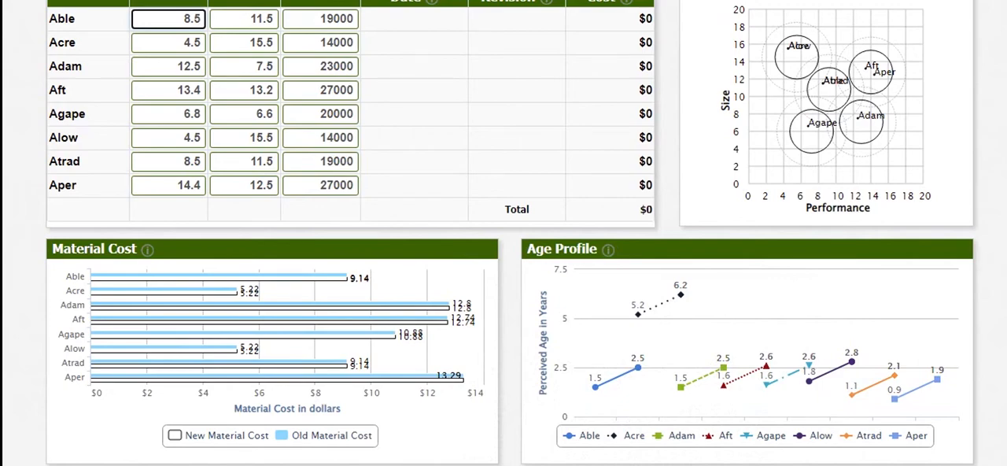
{"action": "left_click", "coordinate": [714, 464]}
{"action": "left_click", "coordinate": [801, 456]}
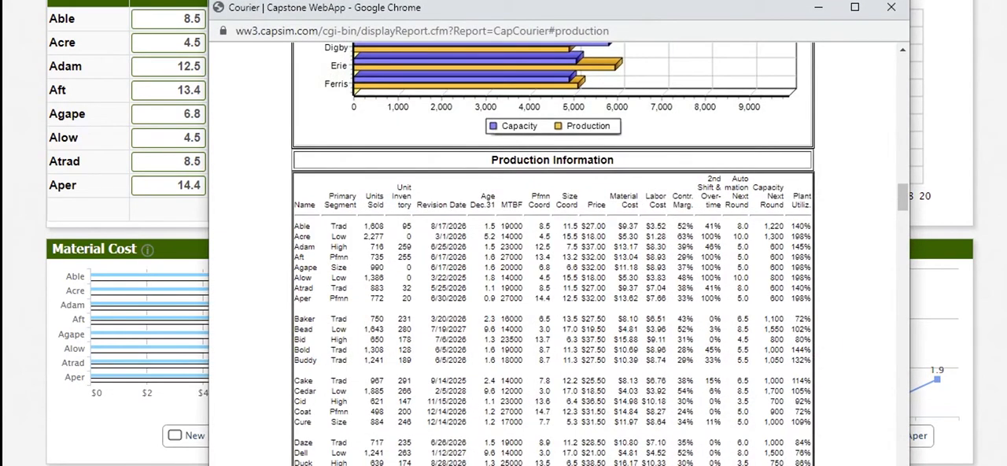
{"action": "left_click", "coordinate": [192, 160]}
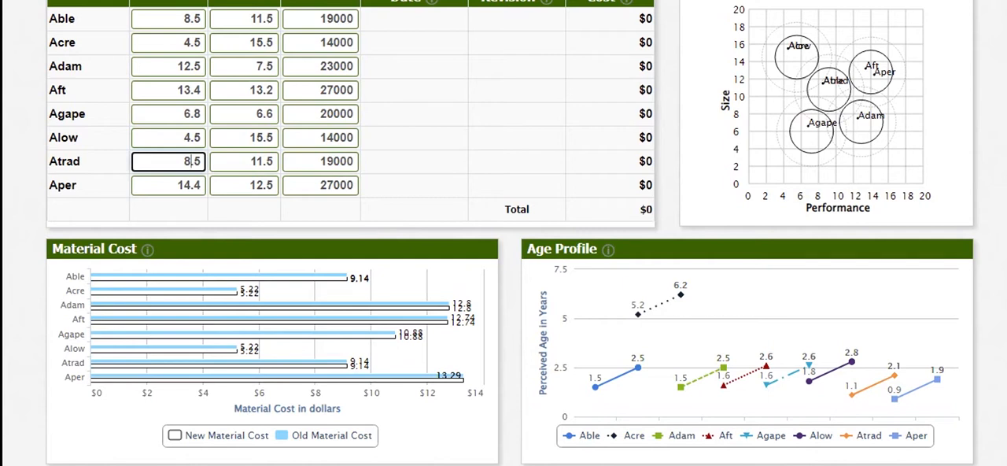
Set Able's new performance to 9.2 and its size to 10.8
{"action": "double_click", "coordinate": [191, 19]}
{"action": "type", "text": "9.2"}
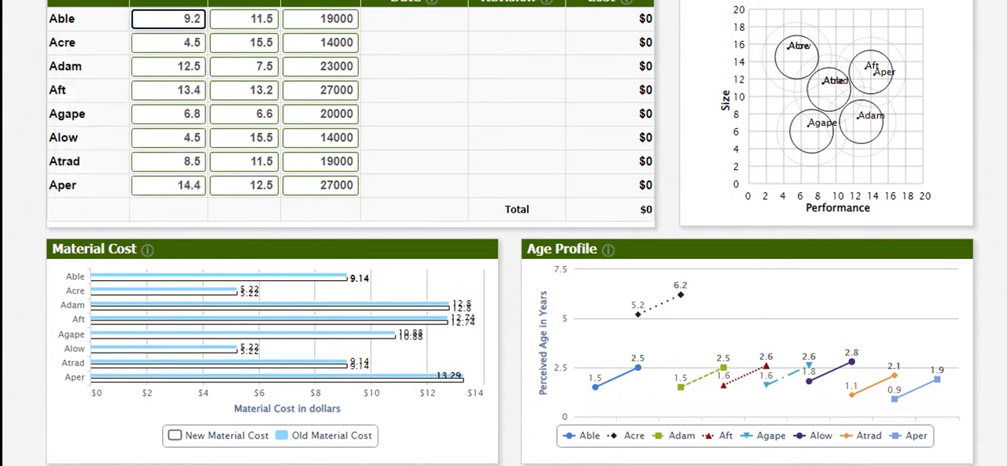
{"action": "key", "text": "Tab"}
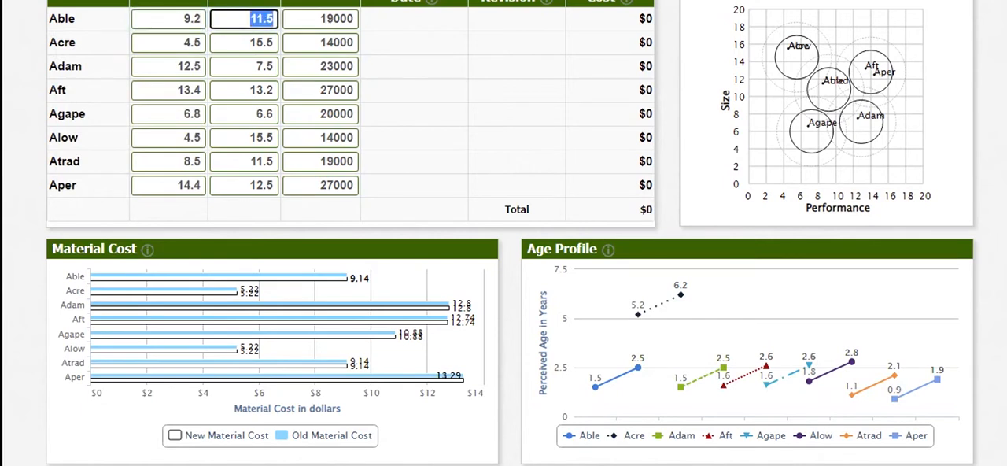
{"action": "type", "text": "10.8"}
{"action": "key", "text": "Tab"}
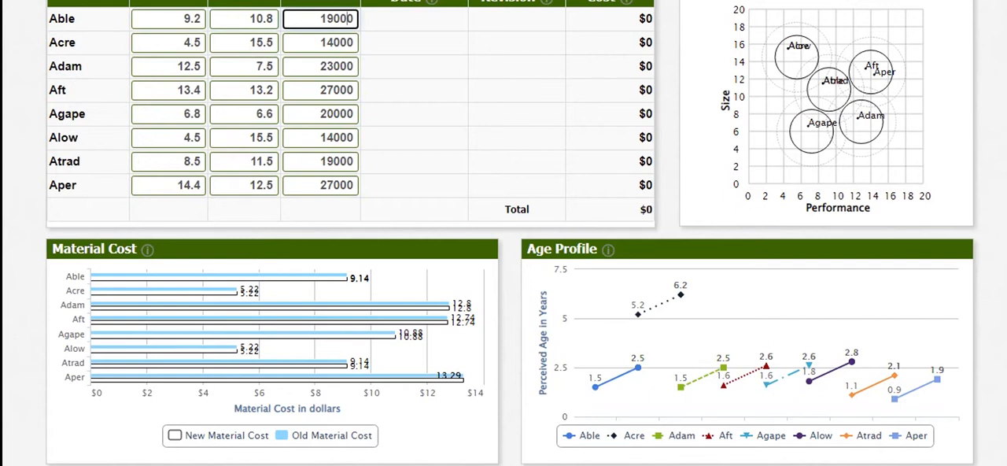
Set Atrad's new performance to 9.2 and its size to 10.8
{"action": "double_click", "coordinate": [193, 162]}
{"action": "type", "text": "9.2"}
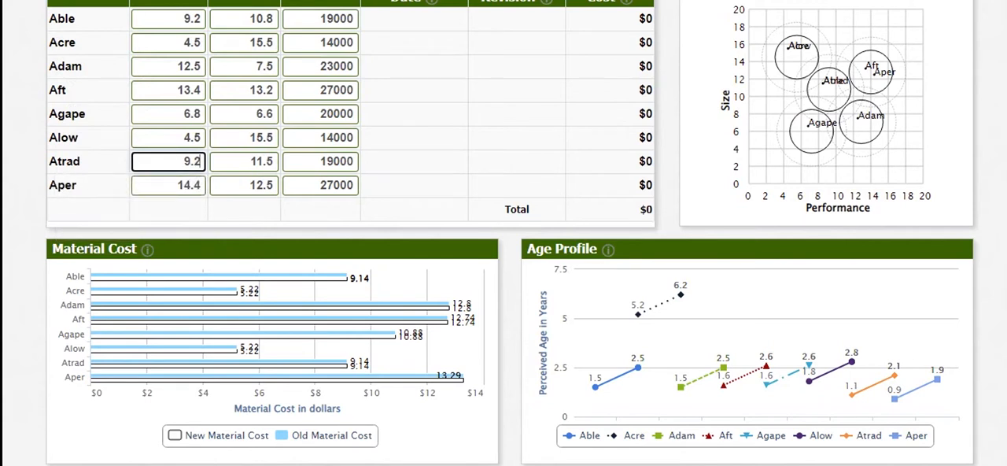
{"action": "key", "text": "Tab"}
{"action": "type", "text": "10.8"}
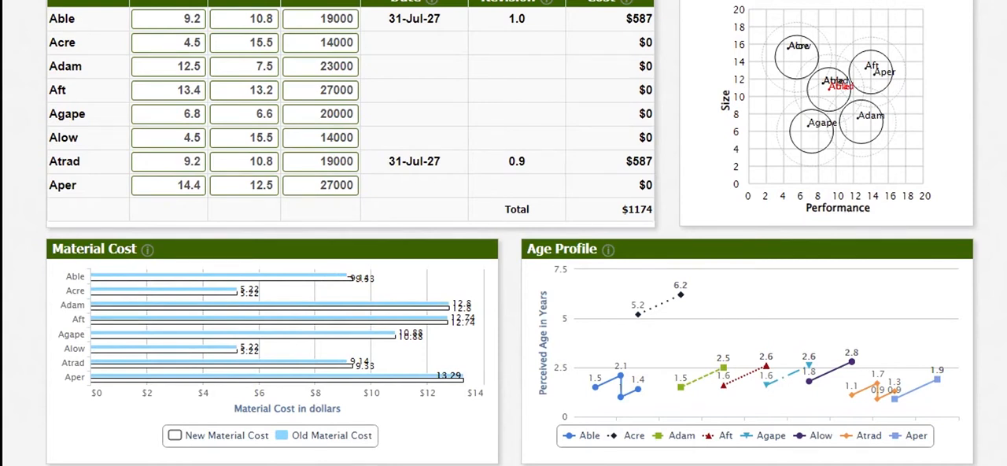
Set Acre's new performance to 5.2 and its size to 14.8
{"action": "double_click", "coordinate": [192, 43]}
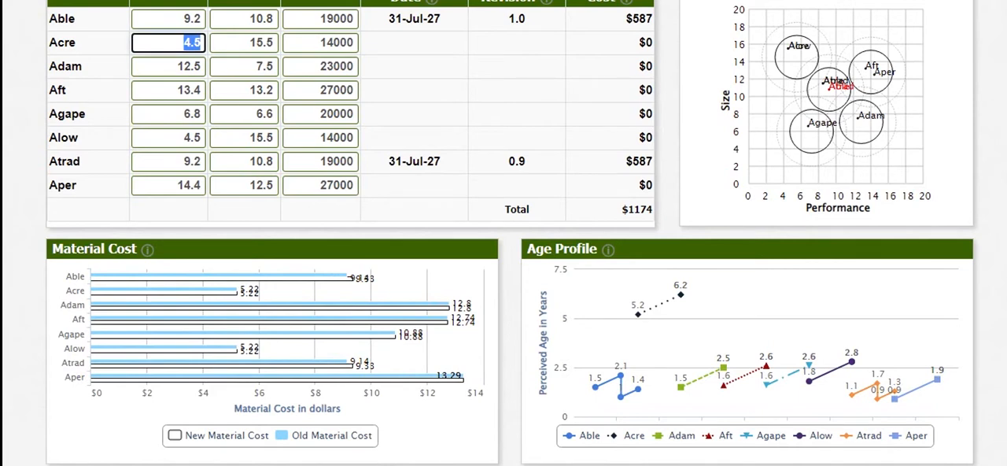
{"action": "type", "text": "5.2"}
{"action": "key", "text": "Tab"}
{"action": "type", "text": "14.8"}
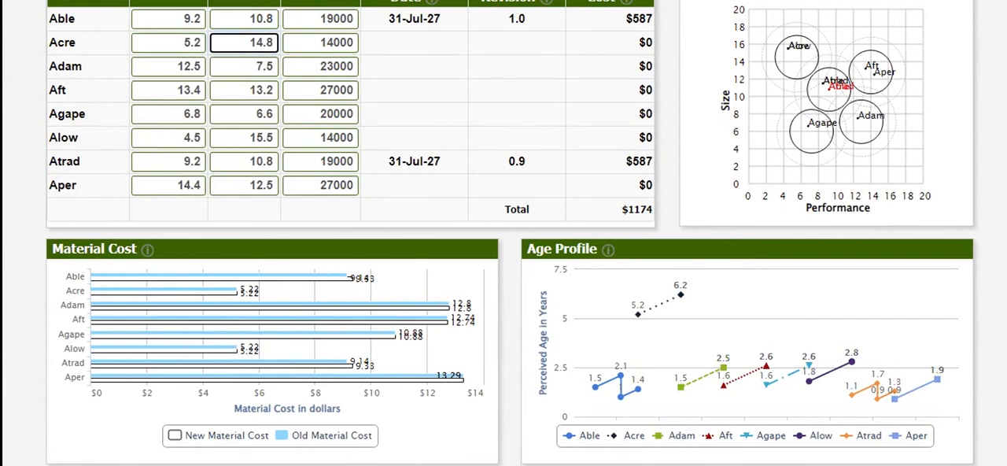
Set Adam's new performance to 13.5 and its size to 6.5
{"action": "left_click", "coordinate": [190, 67]}
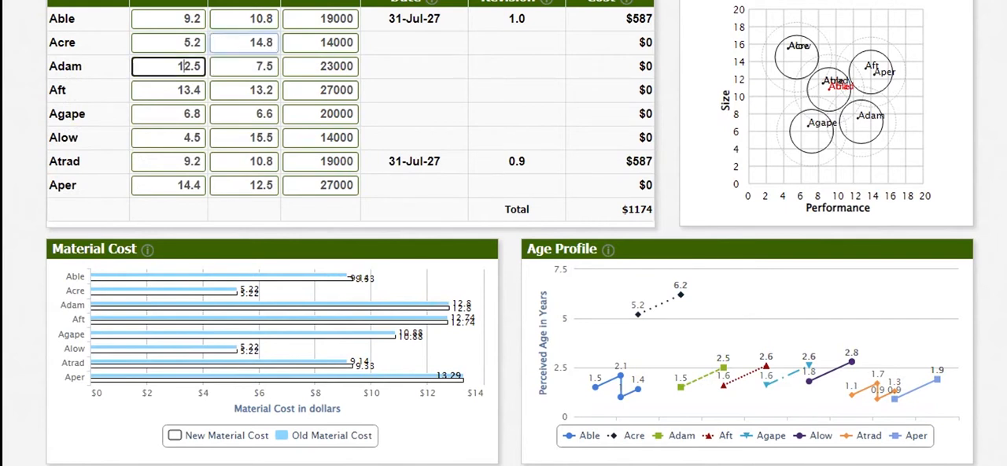
{"action": "key", "text": "BackSpace"}
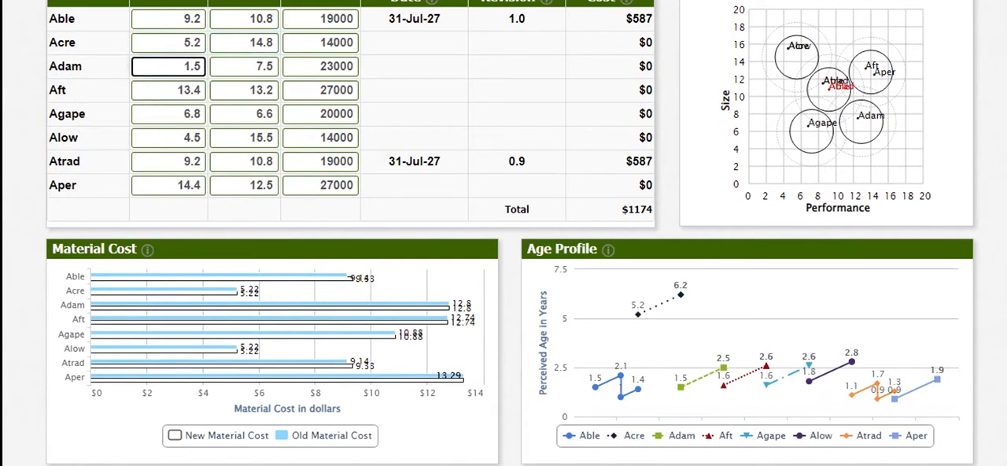
{"action": "type", "text": "3"}
{"action": "key", "text": "Tab"}
{"action": "type", "text": "6.5"}
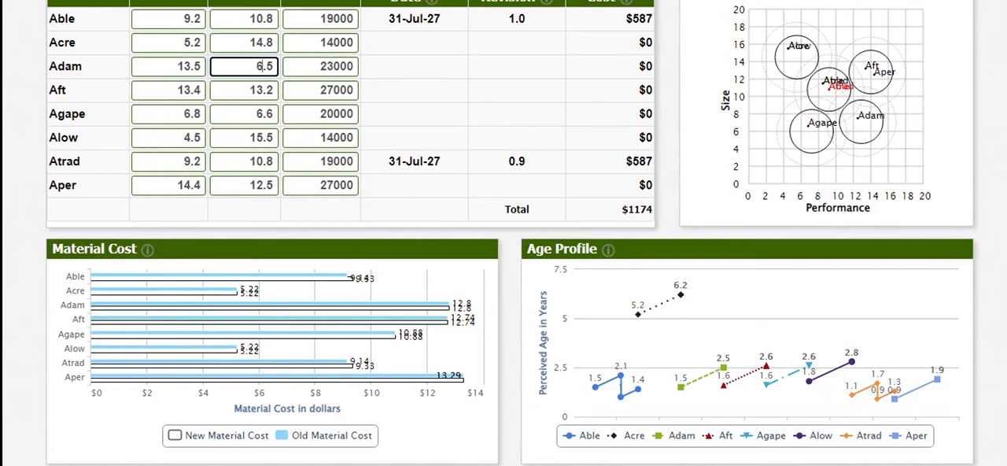
Set Aft's new performance to 14.4 and its size to 12.2
{"action": "left_click", "coordinate": [191, 90]}
{"action": "key", "text": "BackSpace"}
{"action": "type", "text": "4"}
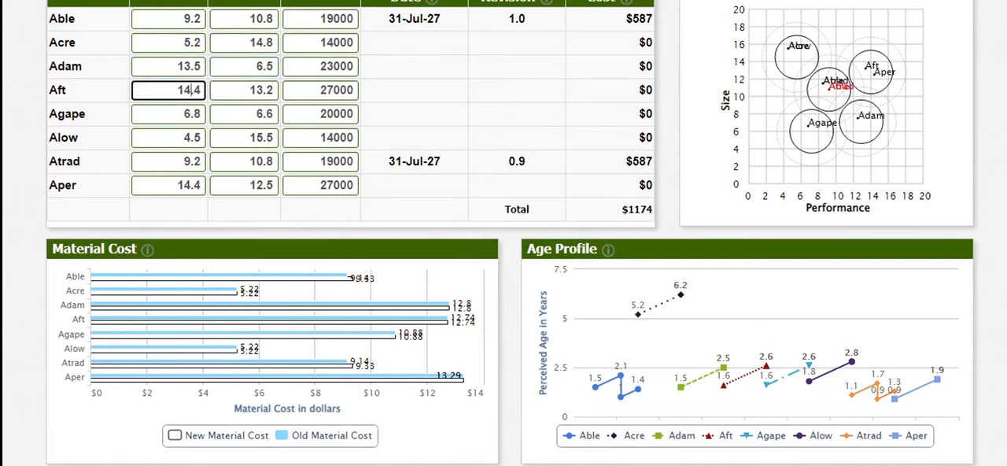
{"action": "left_click", "coordinate": [262, 91]}
{"action": "key", "text": "BackSpace"}
{"action": "type", "text": "2"}
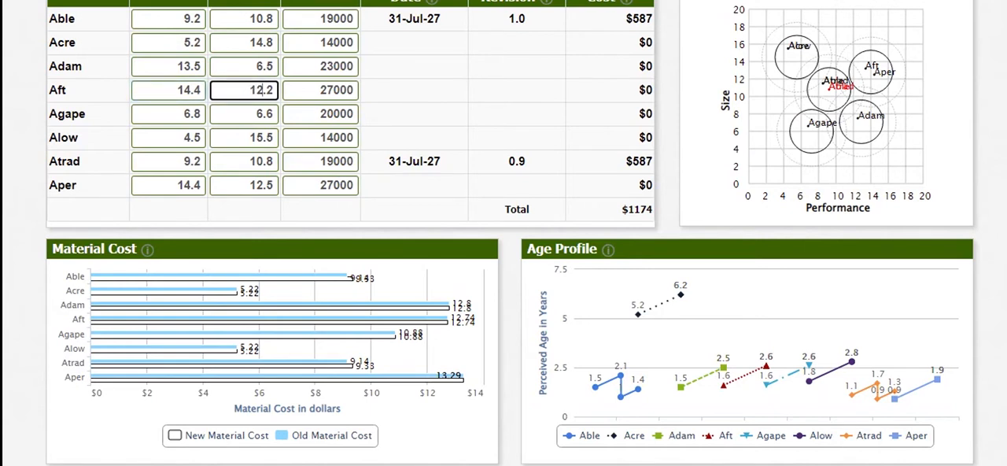
Set Agape's new performance to 7.8 and its size to 5.6
{"action": "left_click", "coordinate": [184, 114]}
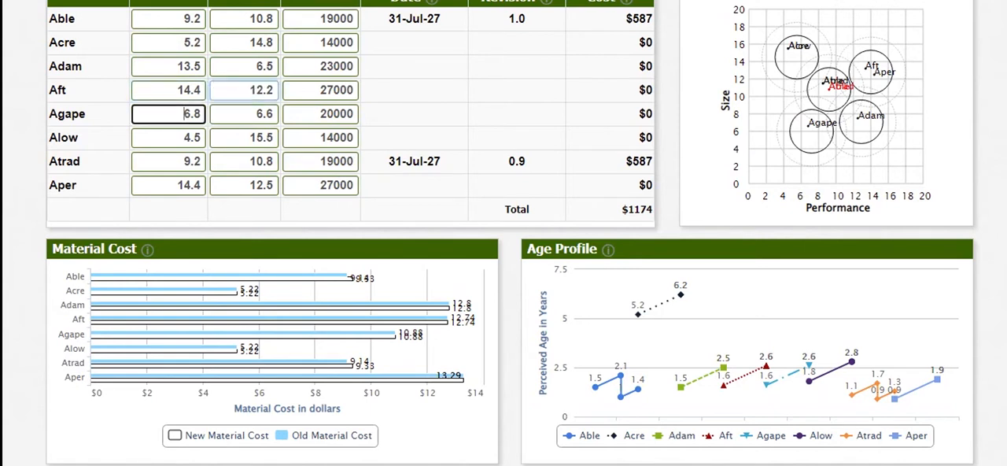
{"action": "key", "text": "Delete"}
{"action": "type", "text": "7"}
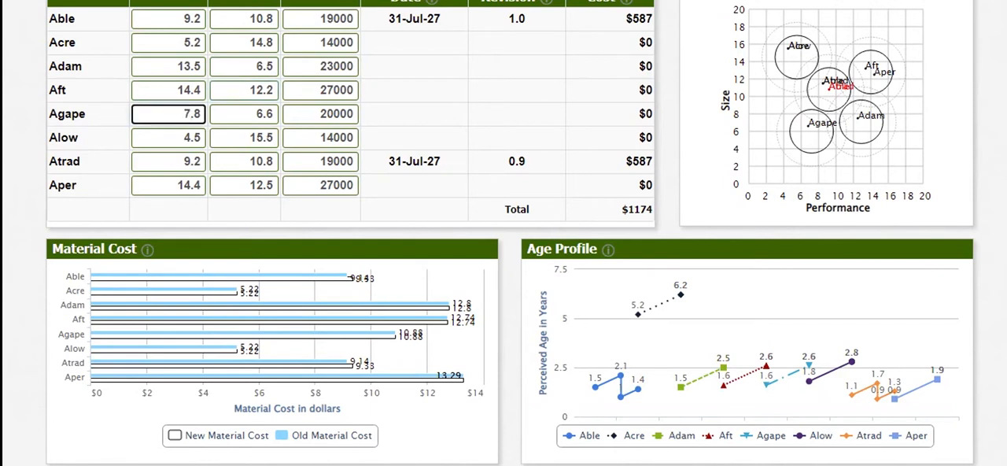
{"action": "left_click", "coordinate": [256, 114]}
{"action": "key", "text": "Delete"}
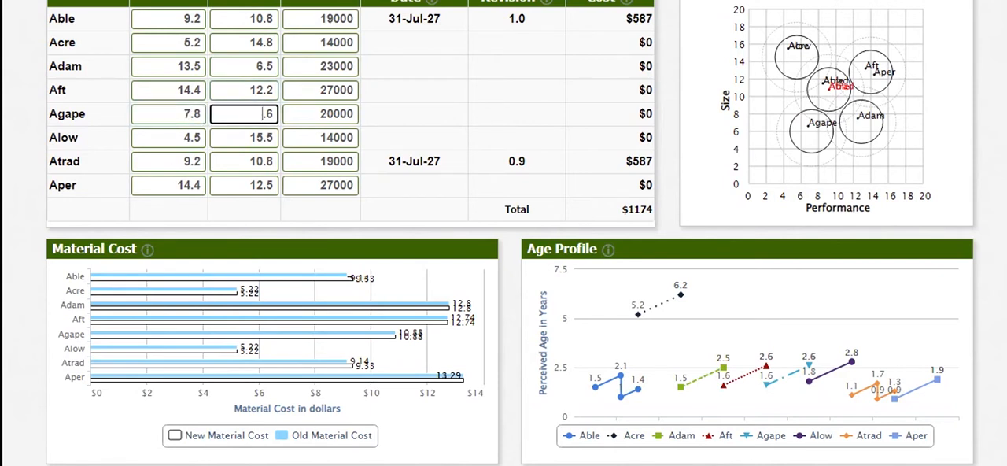
{"action": "type", "text": "5"}
Set Alow's new performance to 5.2 and its size to 14.8
{"action": "double_click", "coordinate": [192, 137]}
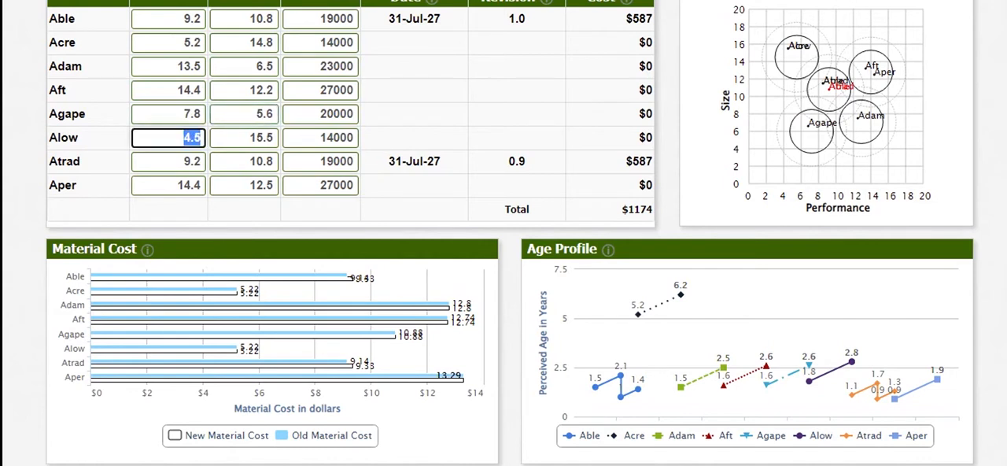
{"action": "type", "text": "5.2"}
{"action": "key", "text": "Tab"}
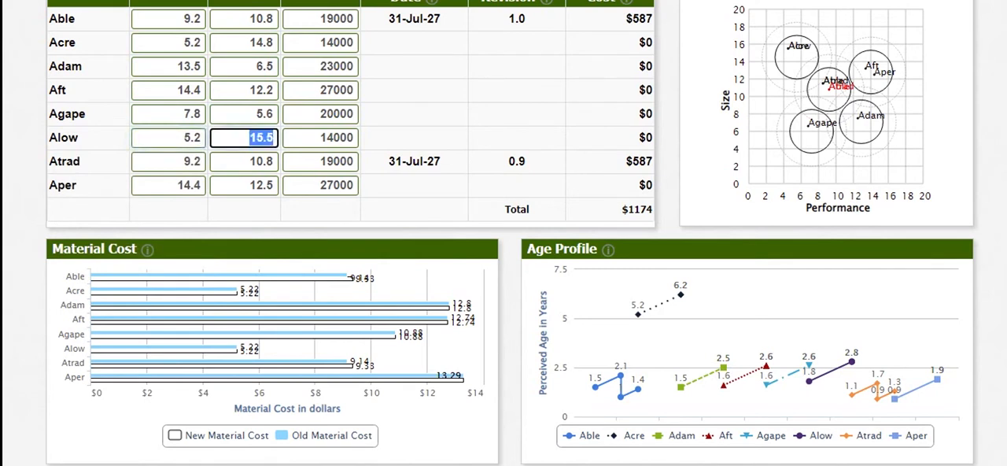
{"action": "type", "text": "14.8"}
Set Aper's new performance to 15.4 and its size to 11.5, and recalculate the R&D projections
{"action": "left_click", "coordinate": [183, 186]}
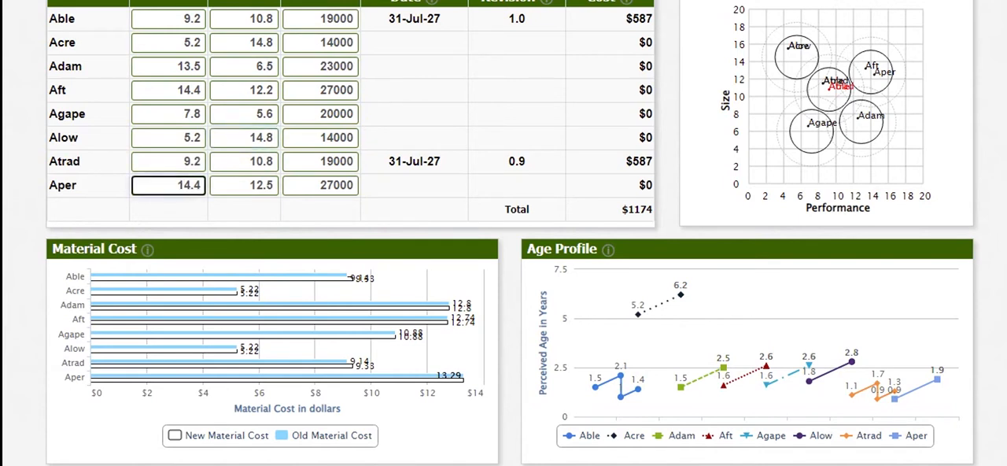
{"action": "key", "text": "BackSpace"}
{"action": "type", "text": "5"}
{"action": "left_click", "coordinate": [261, 185]}
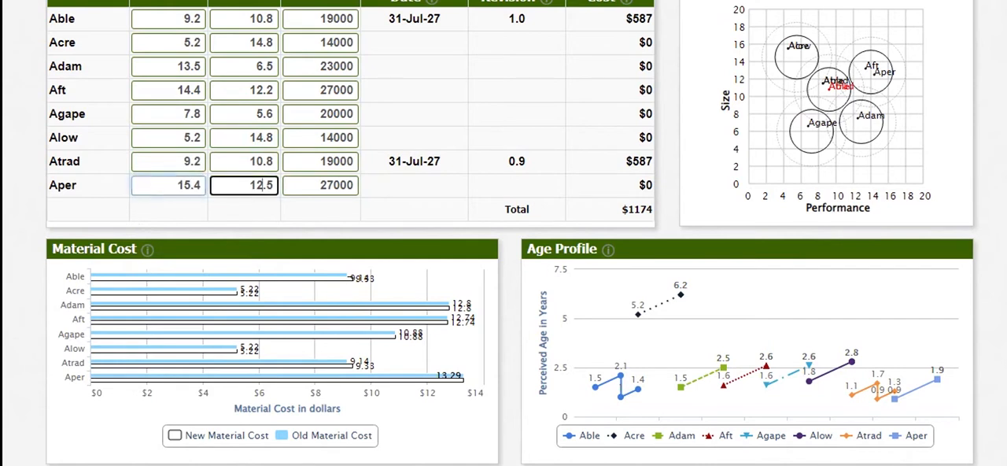
{"action": "key", "text": "BackSpace"}
{"action": "type", "text": "1"}
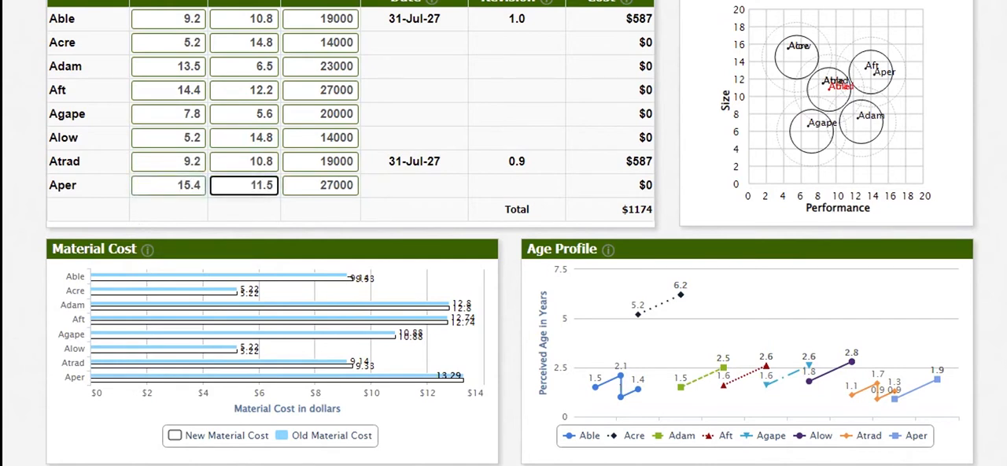
{"action": "key", "text": "Return"}
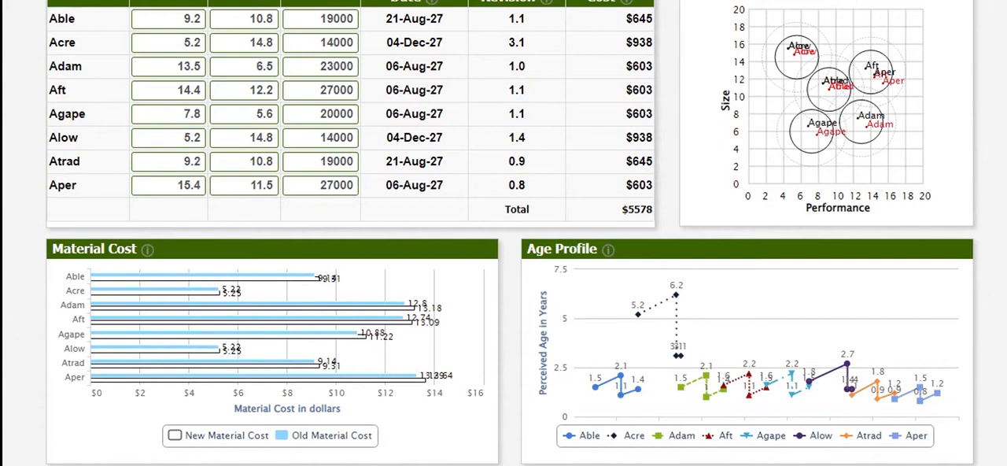
Examine the Low End segment's buying criteria, perceptual map and top products in the Courier report
{"action": "mouse_move", "coordinate": [714, 464]}
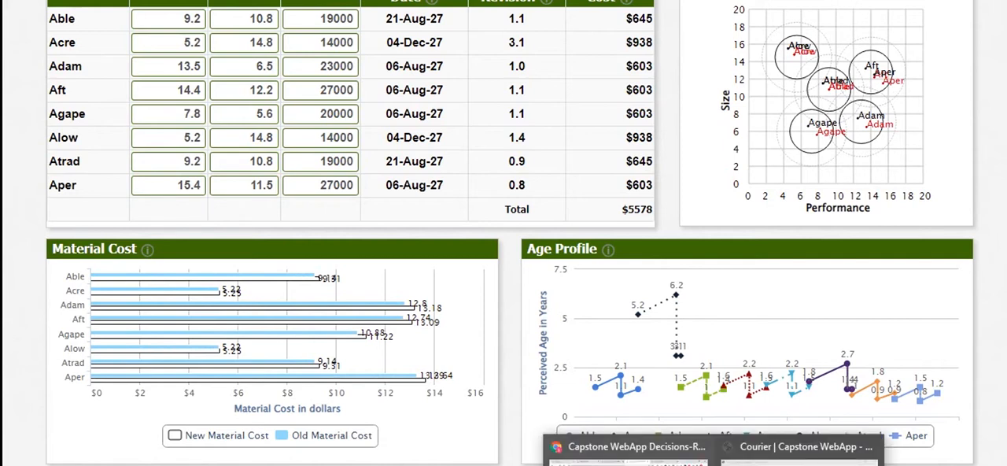
{"action": "left_click", "coordinate": [800, 456]}
{"action": "scroll", "coordinate": [553, 252], "scroll_direction": "up", "scroll_amount": 12}
{"action": "scroll", "coordinate": [552, 252], "scroll_direction": "down", "scroll_amount": 15}
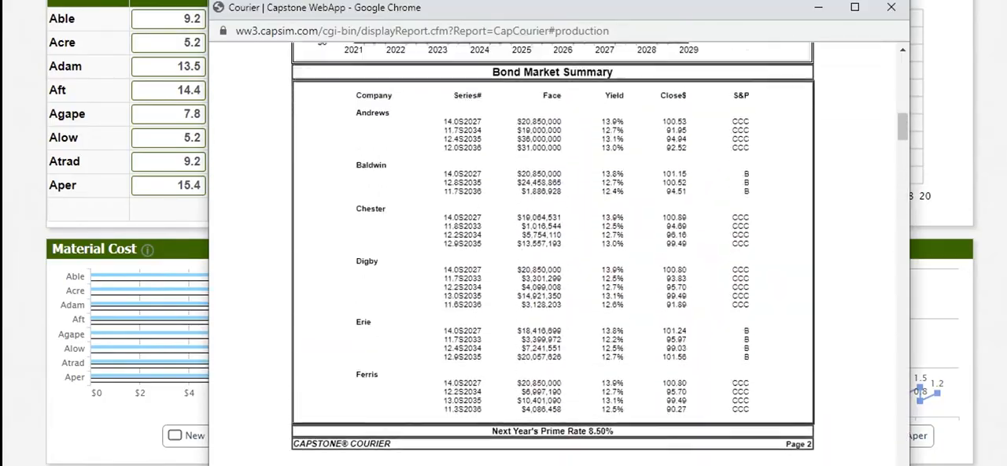
{"action": "scroll", "coordinate": [553, 252], "scroll_direction": "up", "scroll_amount": 1}
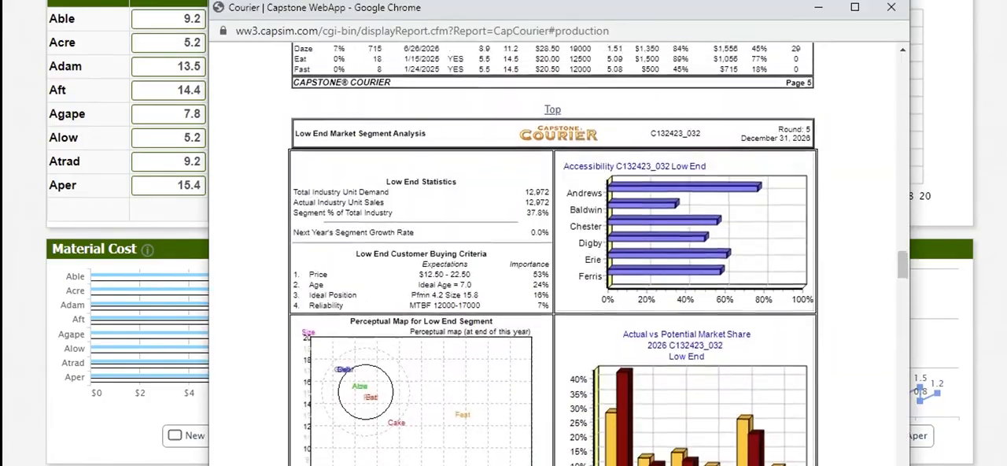
{"action": "scroll", "coordinate": [553, 252], "scroll_direction": "down", "scroll_amount": 2}
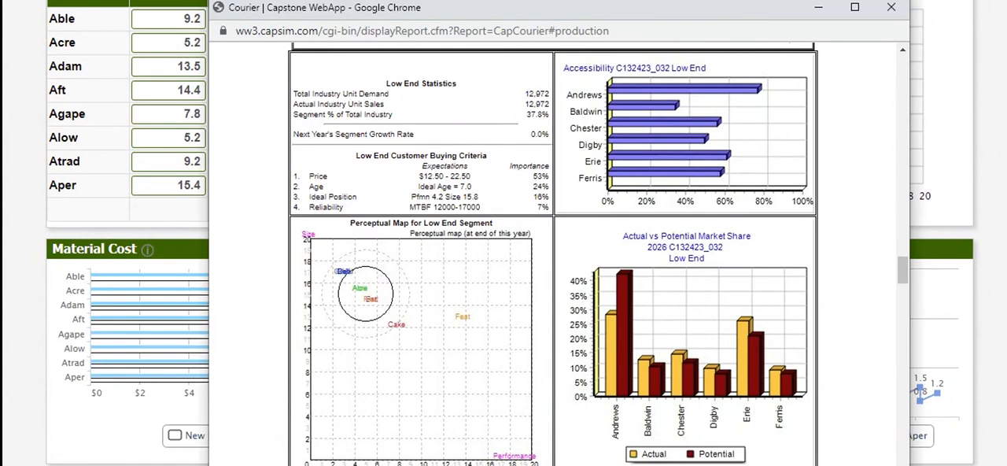
{"action": "scroll", "coordinate": [553, 252], "scroll_direction": "down", "scroll_amount": 3}
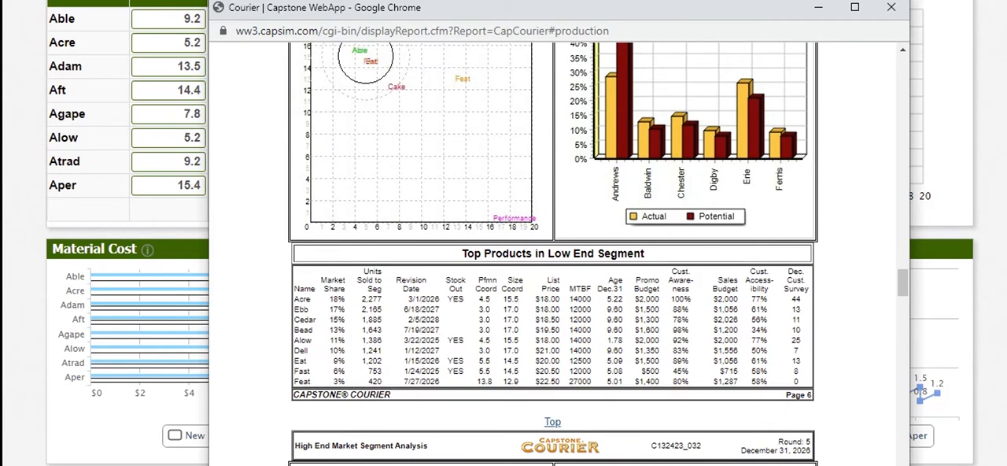
{"action": "key", "text": "alt+Tab"}
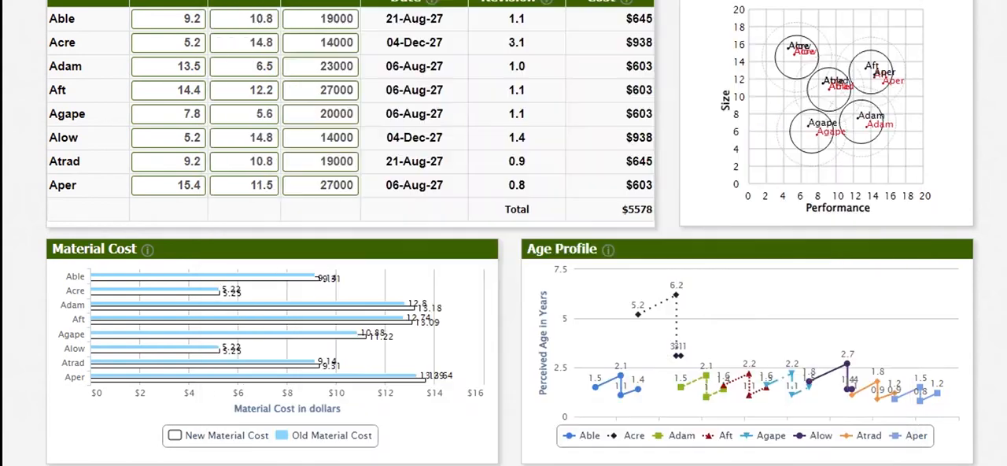
Set Acre's new performance to 4.5 and its size to 15.5
{"action": "double_click", "coordinate": [191, 43]}
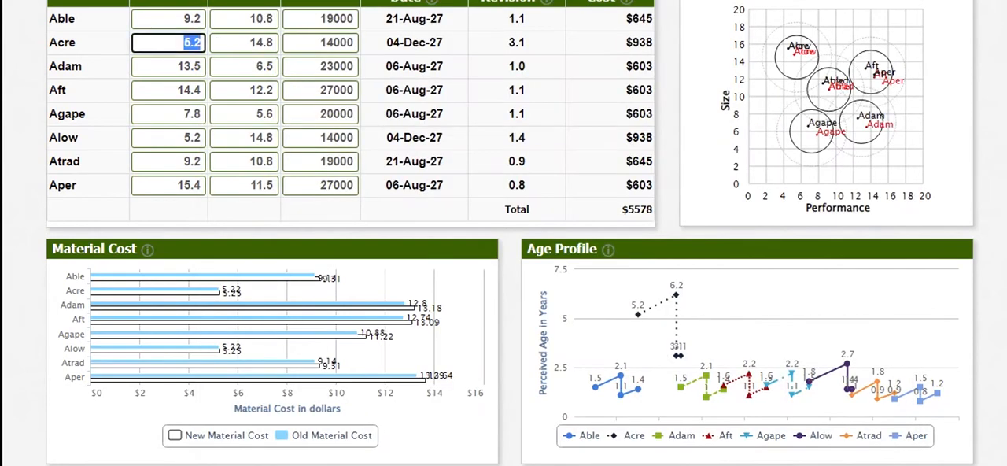
{"action": "type", "text": "4.5"}
{"action": "key", "text": "Tab"}
{"action": "type", "text": "15"}
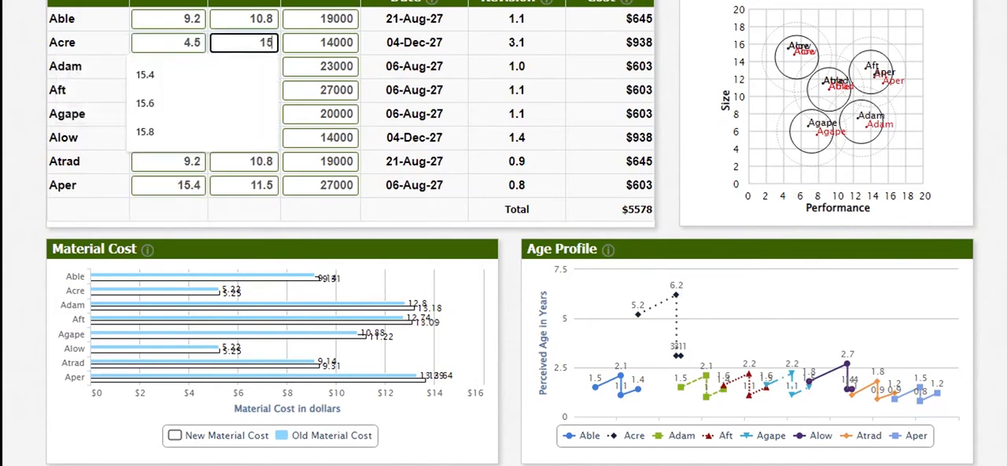
{"action": "type", "text": ".5"}
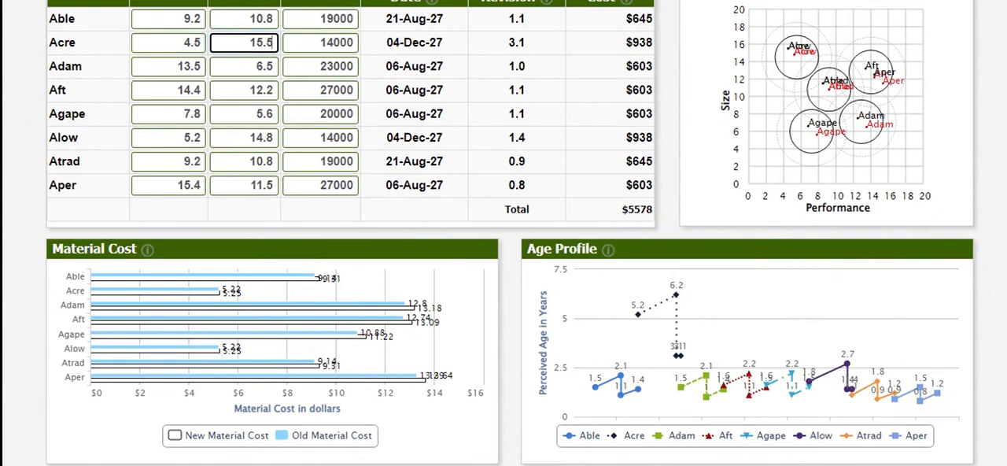
Set Alow's new performance to 4.5 and its size to 15.5, and recalculate the R&D projections
{"action": "double_click", "coordinate": [191, 138]}
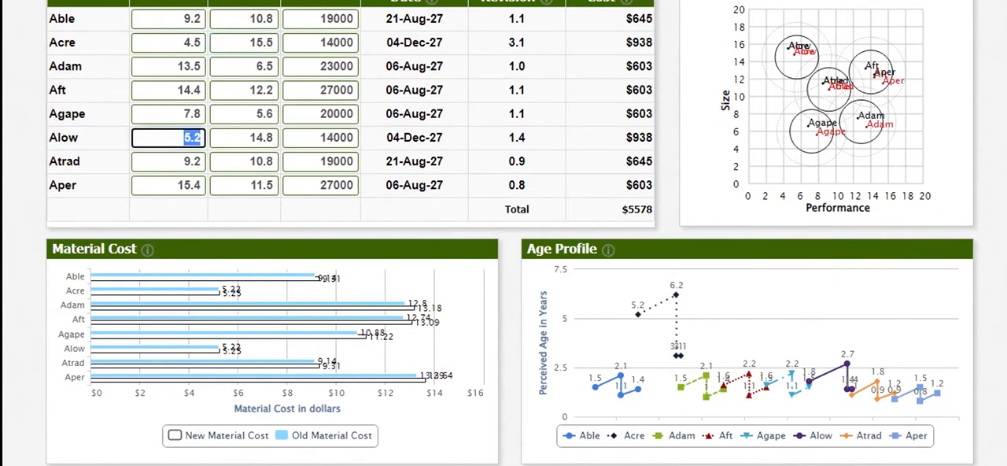
{"action": "type", "text": "4.5"}
{"action": "key", "text": "Tab"}
{"action": "type", "text": "1"}
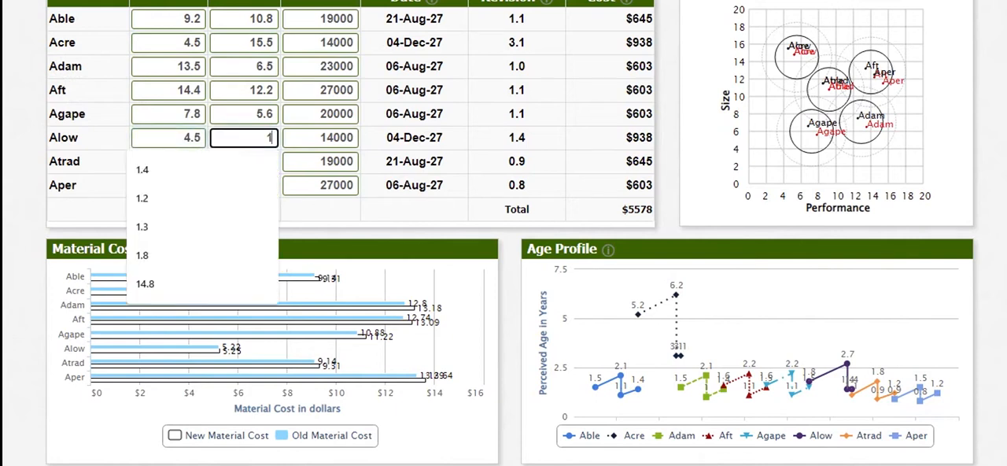
{"action": "type", "text": "5.5"}
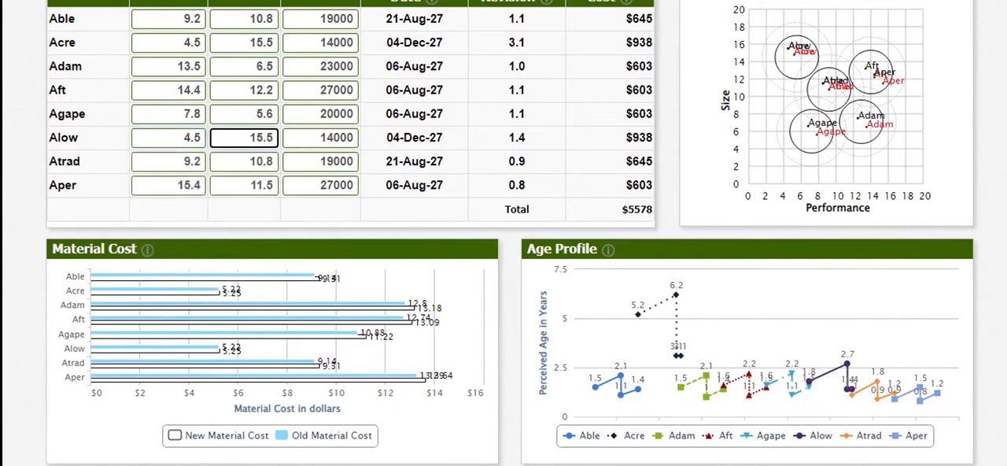
{"action": "key", "text": "Return"}
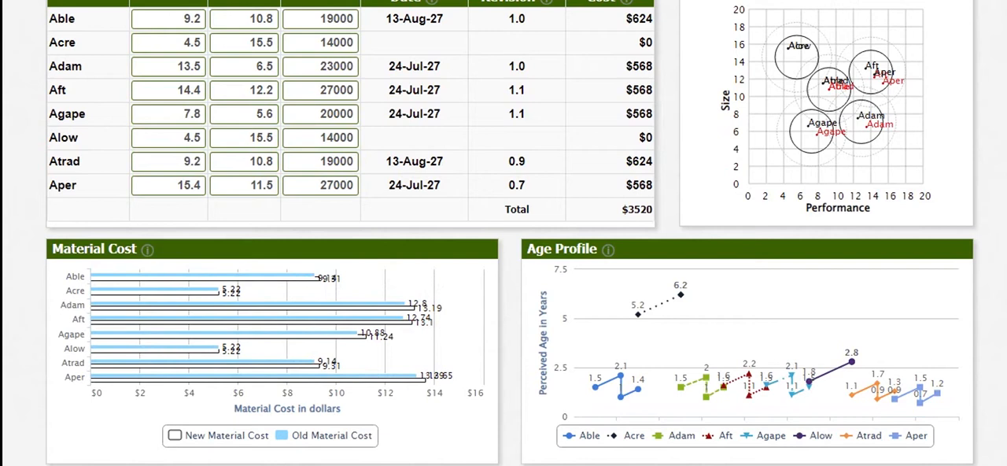
Set Agape's new size to 5.3 and recalculate the R&D projections
{"action": "left_click", "coordinate": [270, 114]}
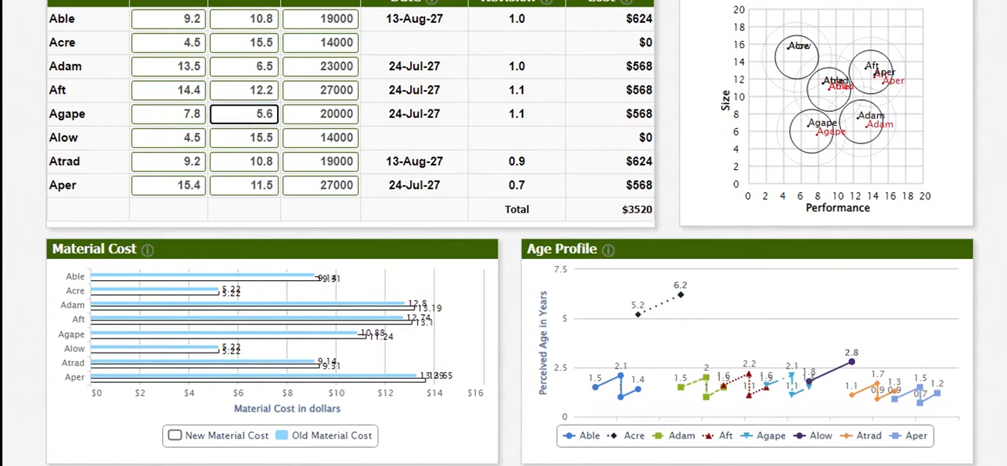
{"action": "key", "text": "BackSpace"}
{"action": "type", "text": "3"}
{"action": "key", "text": "Return"}
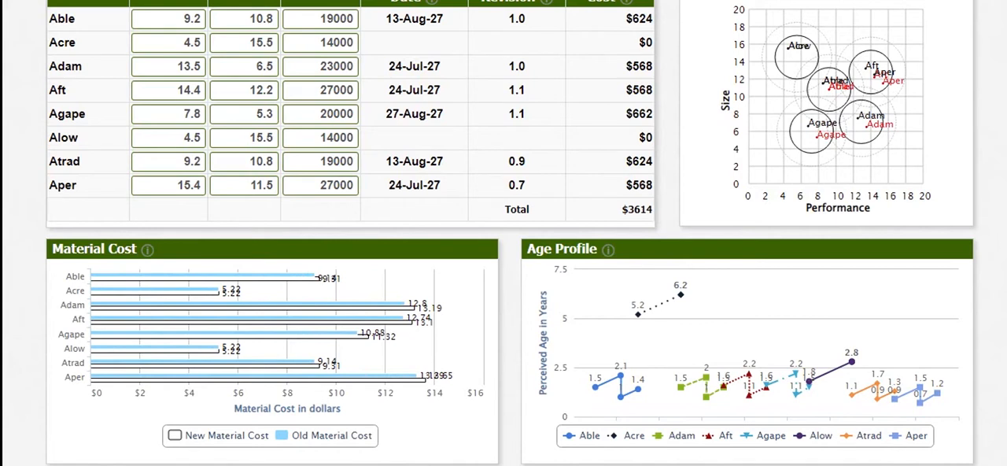
Set Aft's new performance to 14.6 and recalculate the R&D projections
{"action": "left_click", "coordinate": [190, 90]}
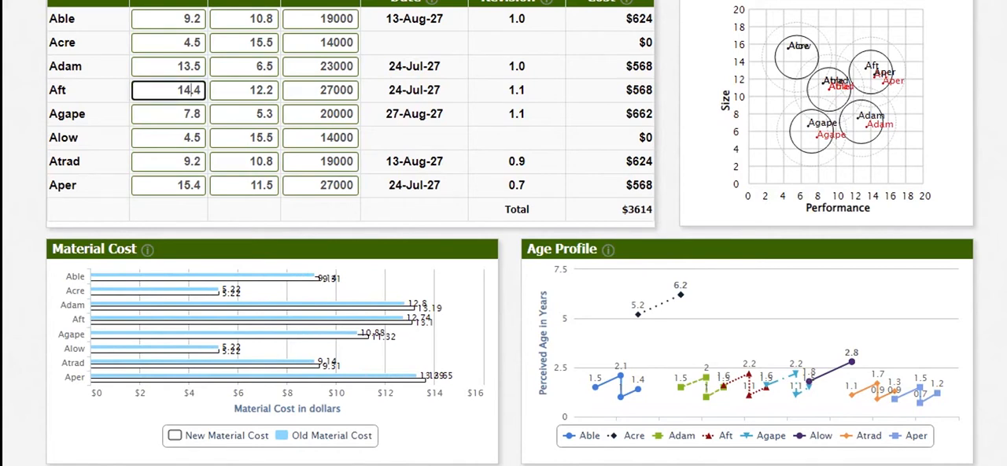
{"action": "key", "text": "BackSpace"}
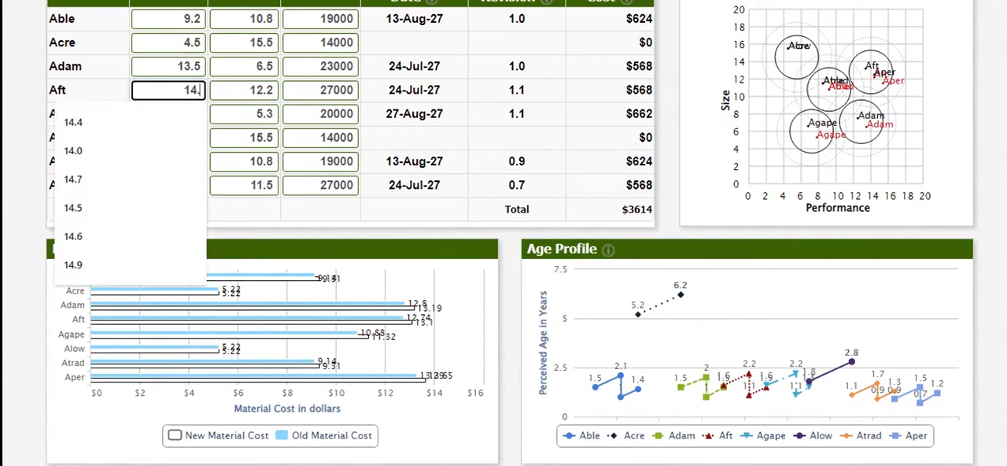
{"action": "type", "text": "65"}
{"action": "key", "text": "BackSpace"}
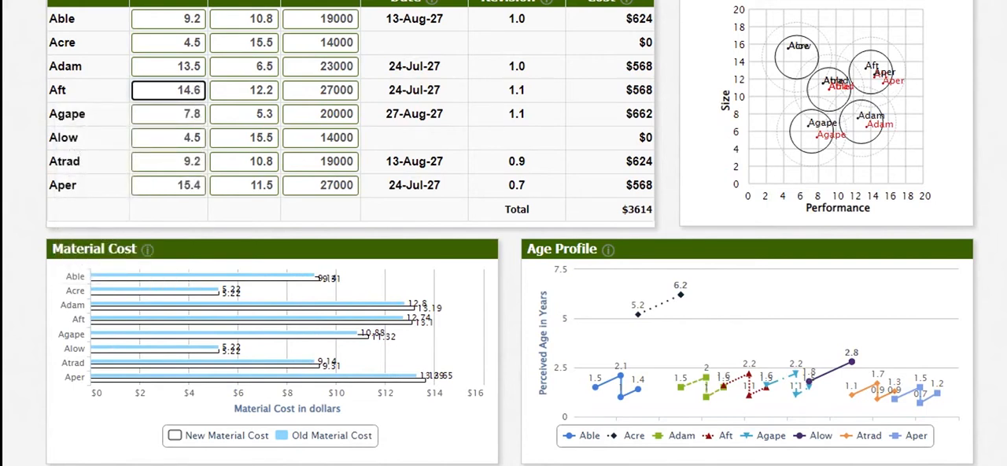
{"action": "key", "text": "Return"}
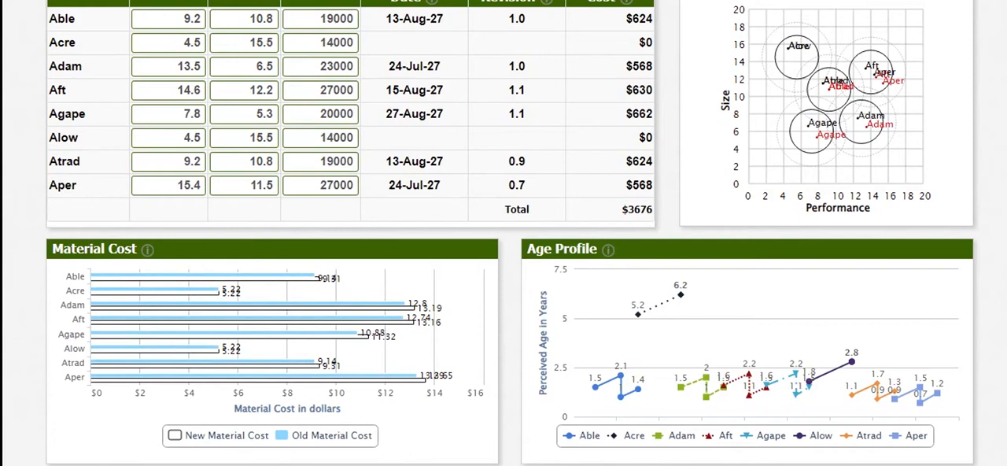
Set Adam's new size to 6.3 and its new performance to 13.7
{"action": "left_click", "coordinate": [271, 67]}
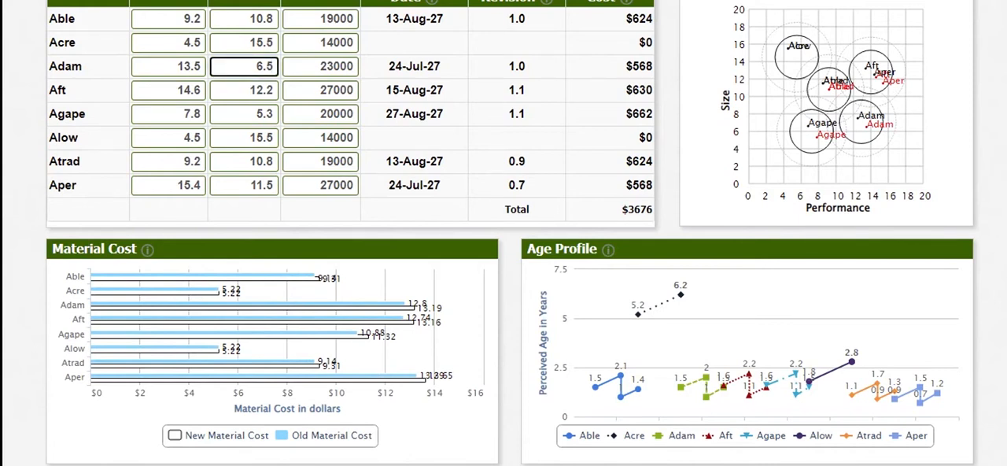
{"action": "key", "text": "BackSpace"}
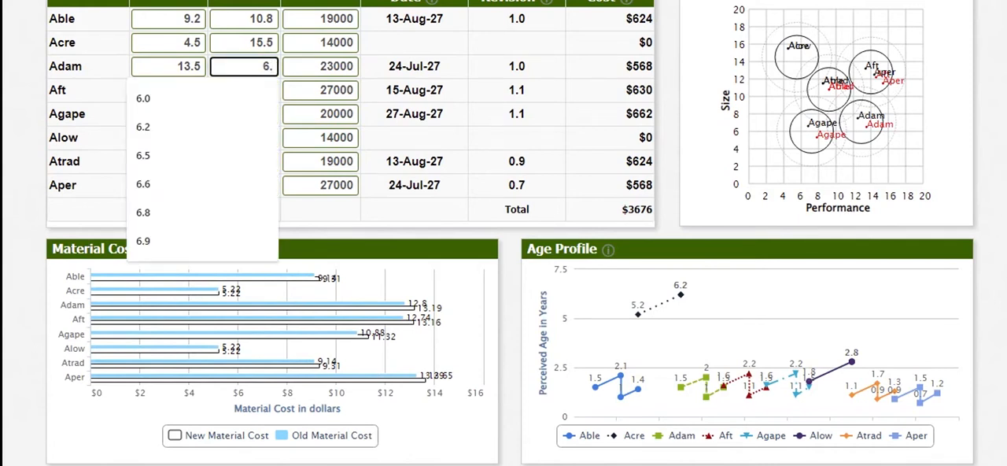
{"action": "type", "text": "3"}
{"action": "left_click", "coordinate": [189, 66]}
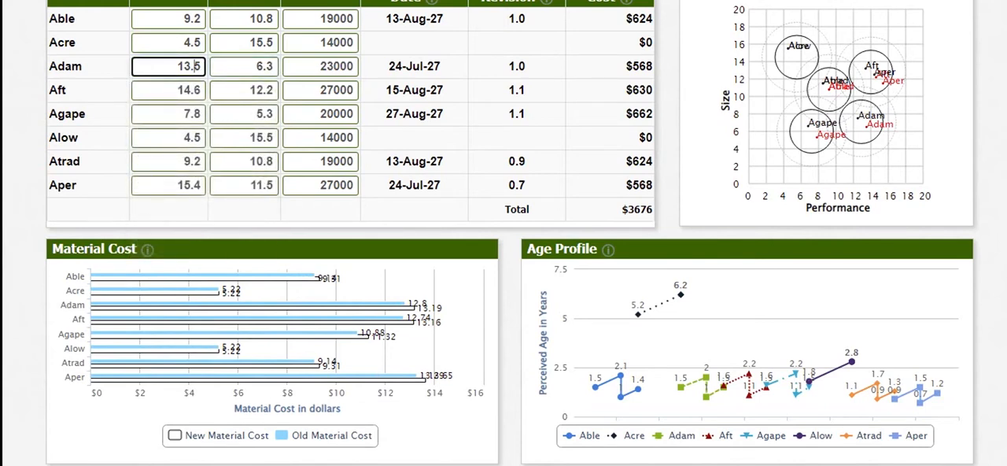
{"action": "key", "text": "BackSpace"}
{"action": "type", "text": "7"}
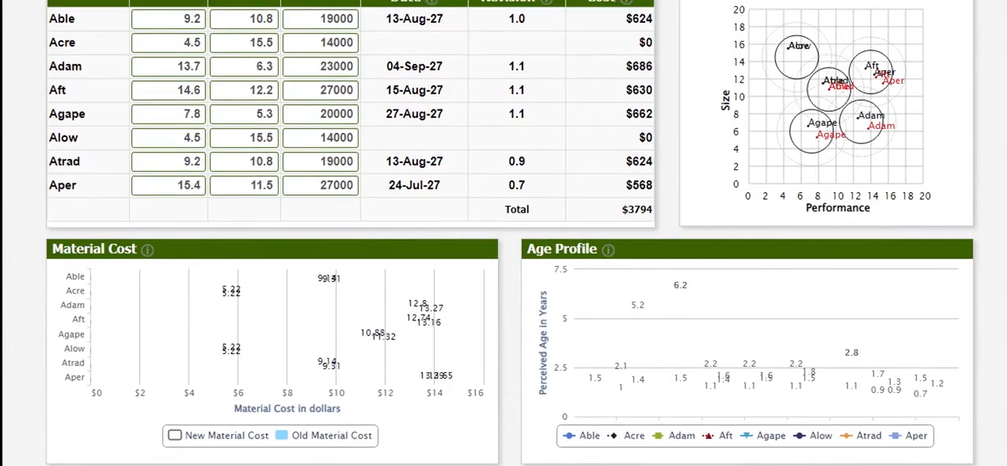
Reduce Adam's new performance to 13.6 and recalculate the R&D projections
{"action": "left_click", "coordinate": [197, 67]}
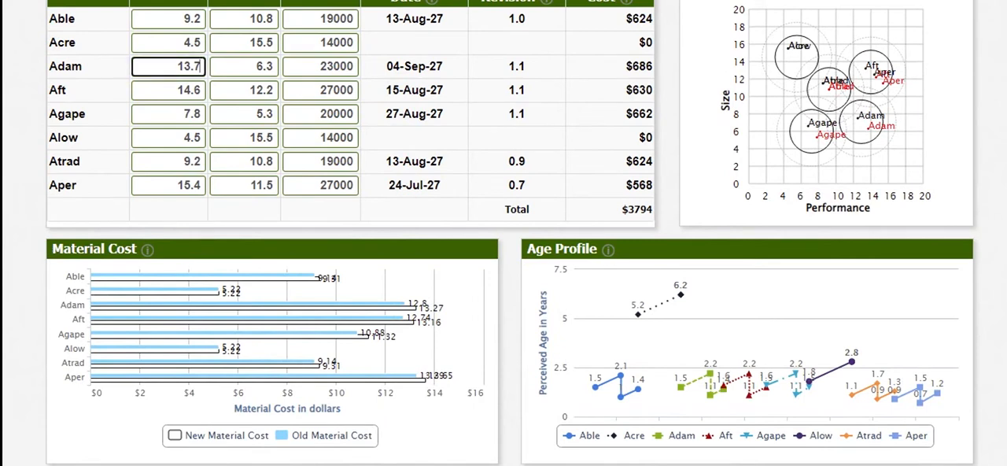
{"action": "key", "text": "BackSpace"}
{"action": "type", "text": "6"}
{"action": "key", "text": "Return"}
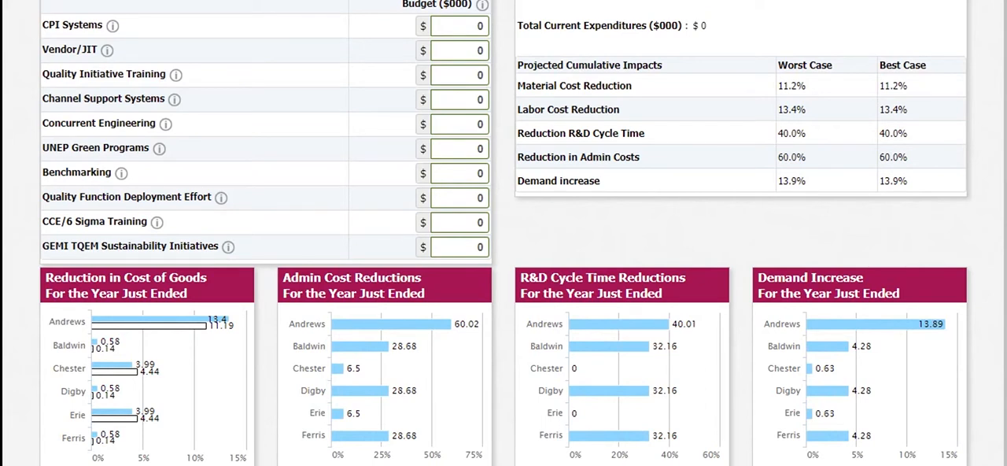
Examine the R&D cycle time and admin cost reductions of the companies in the TQM charts
{"action": "mouse_move", "coordinate": [629, 324]}
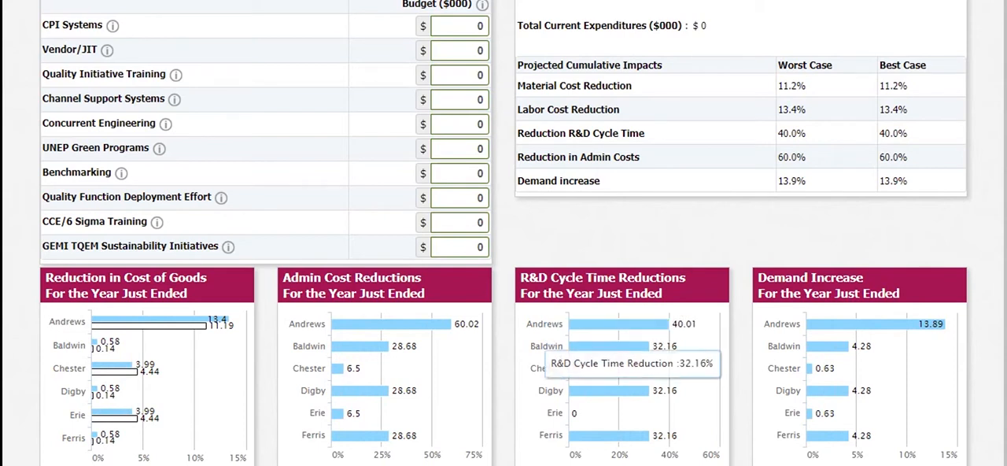
{"action": "mouse_move", "coordinate": [621, 346]}
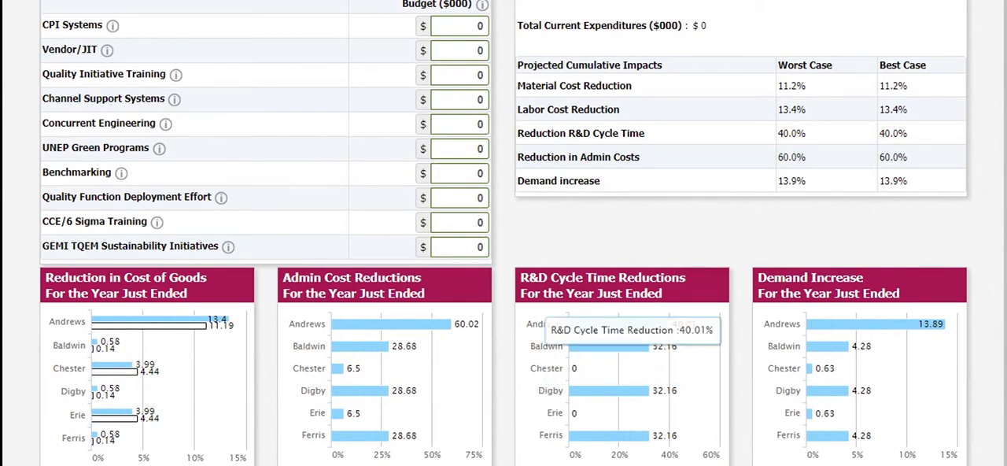
{"action": "mouse_move", "coordinate": [401, 324]}
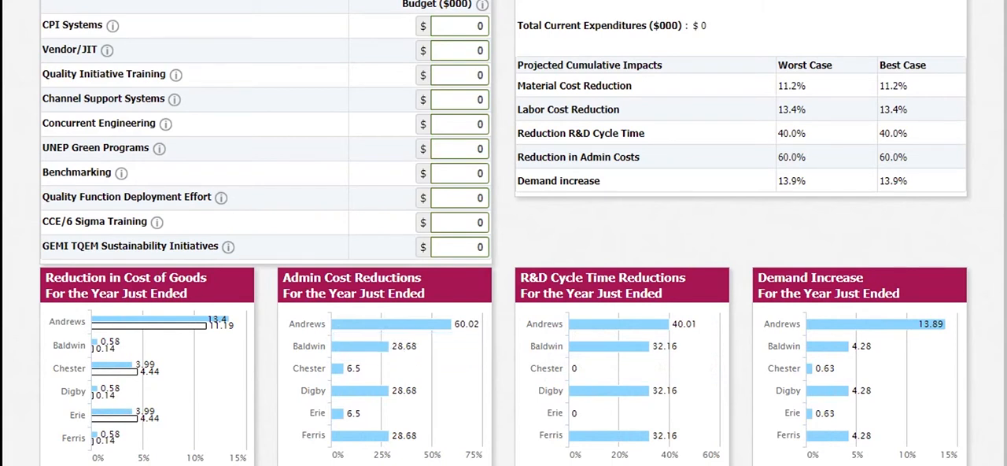
Open the Marketing decisions and set the price of Able to $26.00 and of Acre to $17.00
{"action": "mouse_move", "coordinate": [401, 323]}
{"action": "left_click", "coordinate": [409, 2]}
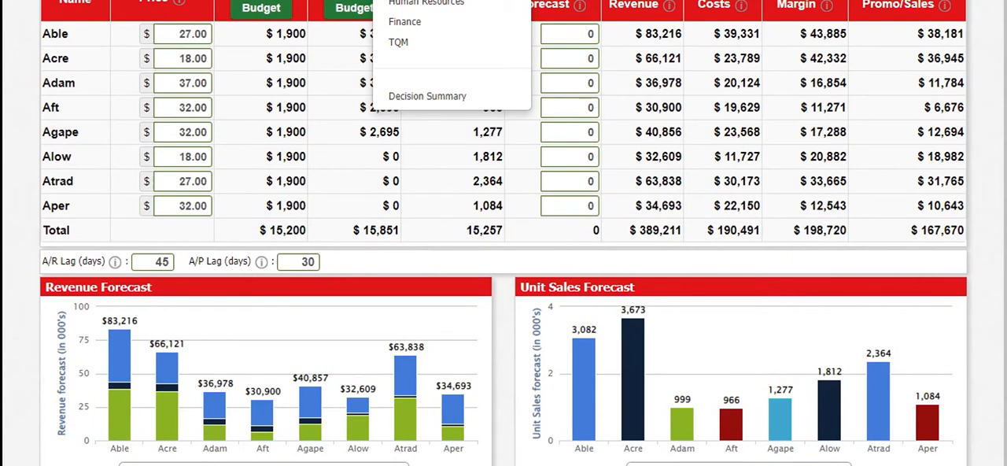
{"action": "left_click", "coordinate": [182, 34]}
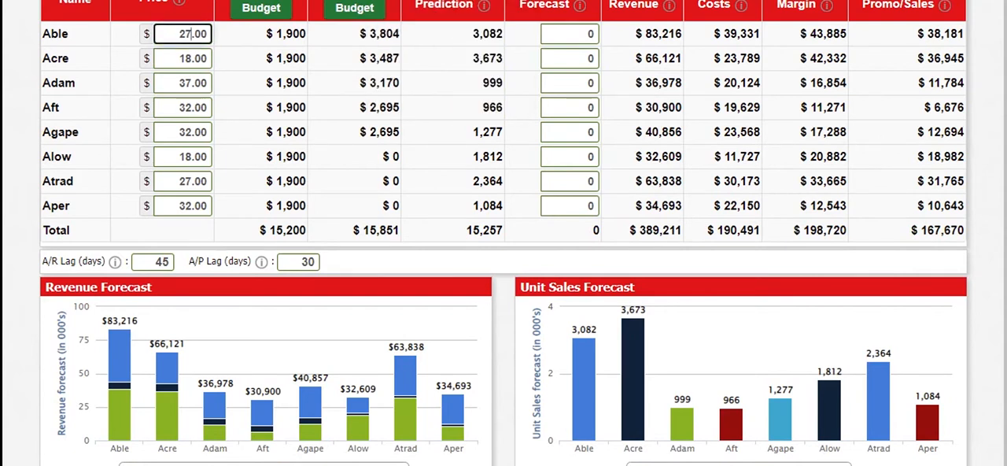
{"action": "key", "text": "BackSpace"}
{"action": "type", "text": "6"}
{"action": "left_click", "coordinate": [191, 58]}
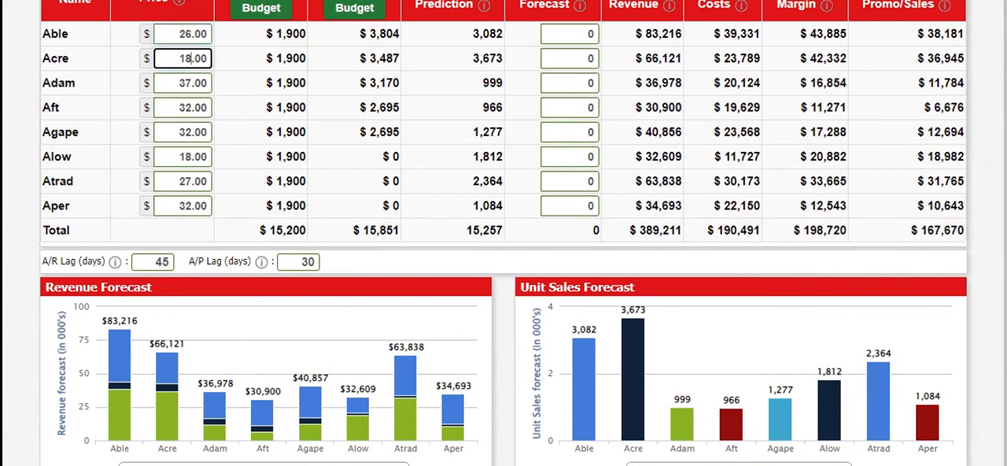
{"action": "key", "text": "BackSpace"}
{"action": "type", "text": "7"}
Set Adam's price to $36.00 and Aft's price to $31.00
{"action": "left_click", "coordinate": [191, 82]}
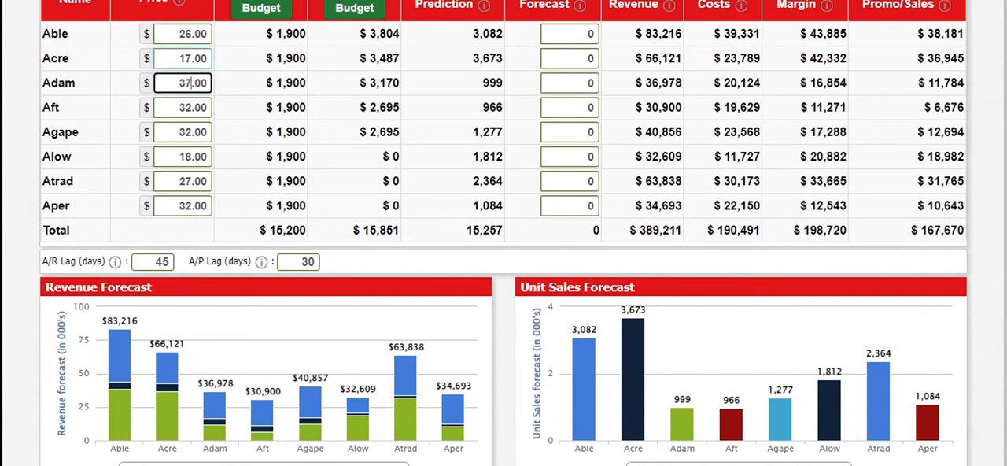
{"action": "key", "text": "BackSpace"}
{"action": "type", "text": "6"}
{"action": "left_click", "coordinate": [179, 108]}
{"action": "key", "text": "Right"}
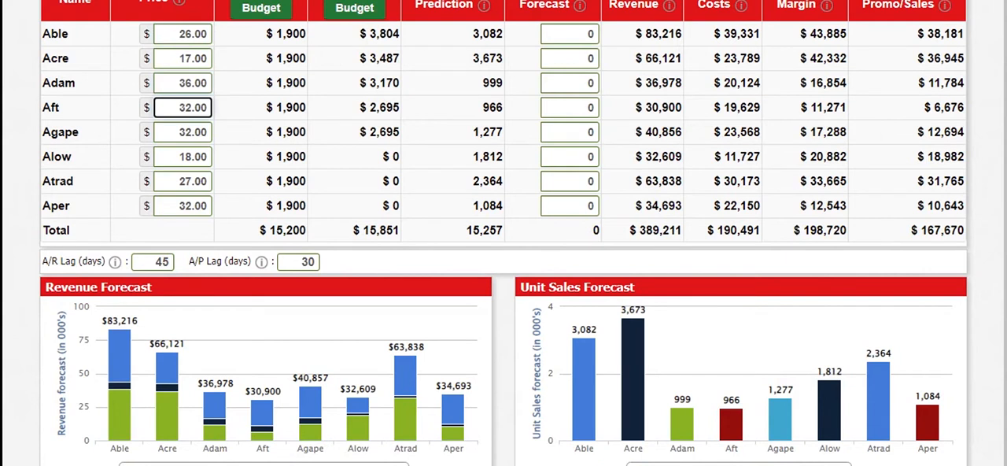
{"action": "key", "text": "Delete"}
{"action": "type", "text": "1"}
Set Agape's price to $31.00 and Alow's price to $17.00
{"action": "left_click", "coordinate": [192, 132]}
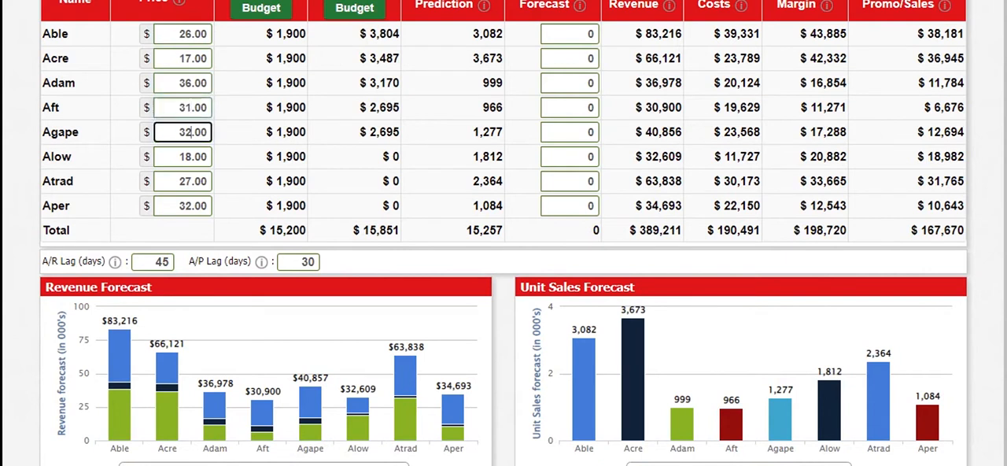
{"action": "key", "text": "BackSpace"}
{"action": "type", "text": "1"}
{"action": "left_click", "coordinate": [191, 157]}
{"action": "key", "text": "BackSpace"}
{"action": "type", "text": "7"}
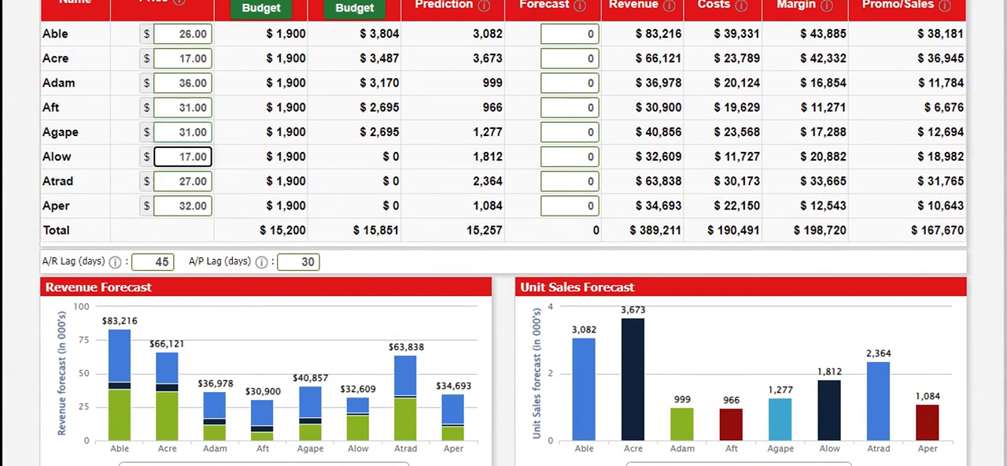
Set Atrad's price to $26.00 and Aper's price to $31.00, and recalculate the marketing projections
{"action": "left_click", "coordinate": [191, 181]}
{"action": "key", "text": "BackSpace"}
{"action": "type", "text": "6"}
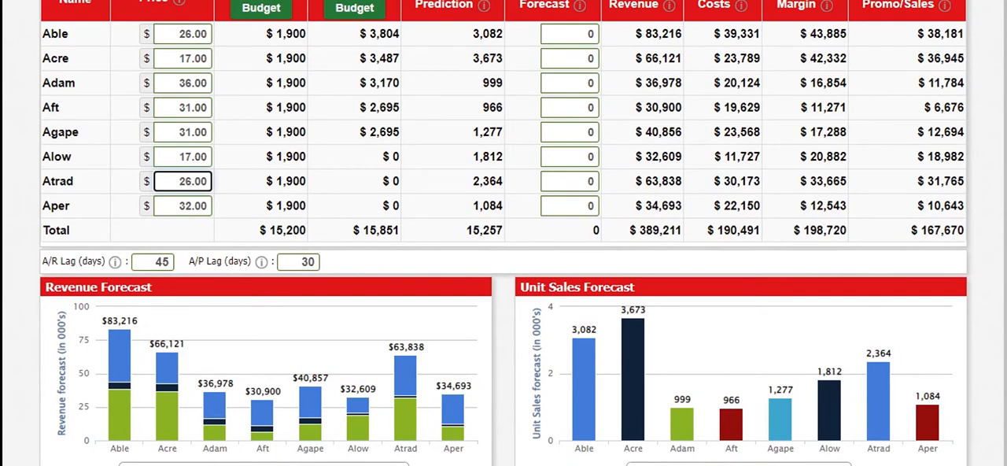
{"action": "left_click", "coordinate": [191, 206]}
{"action": "key", "text": "BackSpace"}
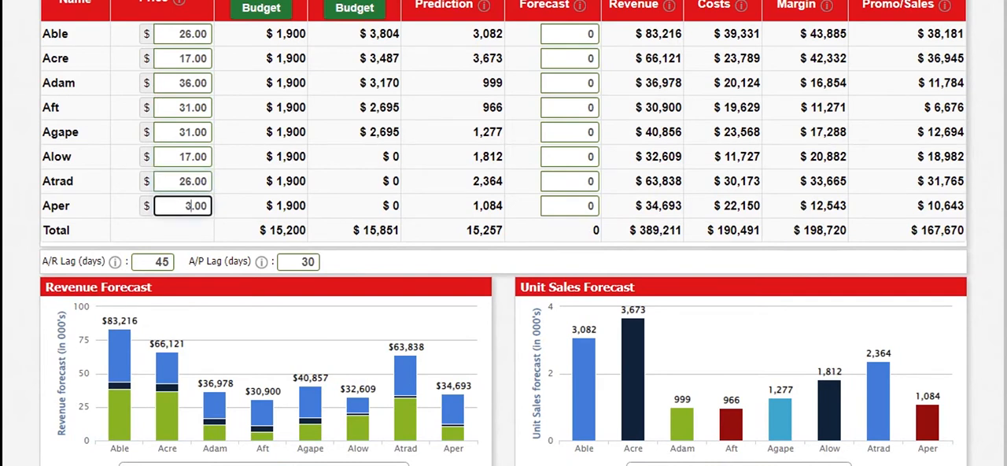
{"action": "type", "text": "1"}
{"action": "key", "text": "Return"}
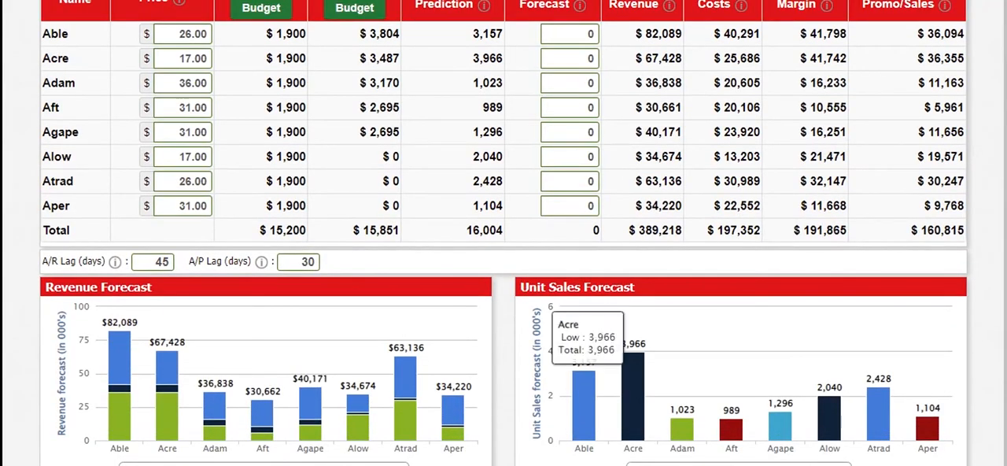
Consult the production information in the Courier report and enter 1700 as Able's sales forecast
{"action": "mouse_move", "coordinate": [714, 464]}
{"action": "left_click", "coordinate": [798, 463]}
{"action": "scroll", "coordinate": [641, 285], "scroll_direction": "up", "scroll_amount": 18}
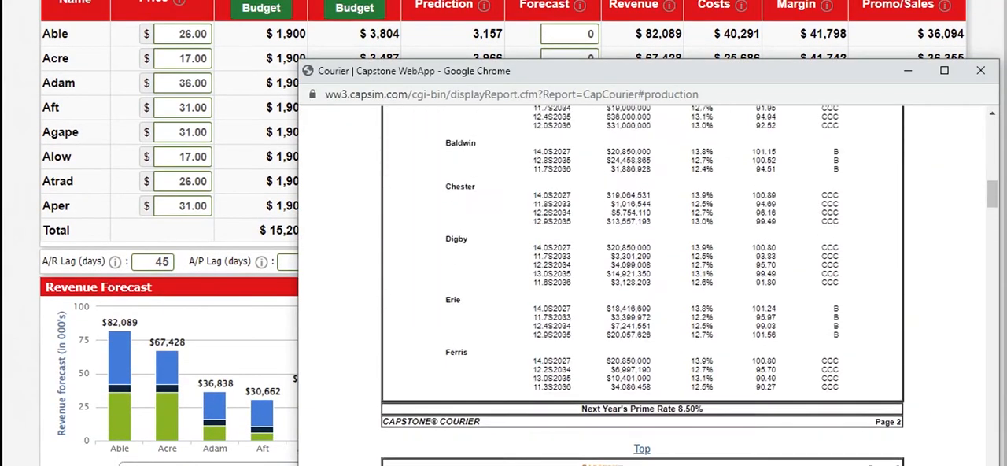
{"action": "scroll", "coordinate": [641, 284], "scroll_direction": "down", "scroll_amount": 7}
{"action": "scroll", "coordinate": [641, 285], "scroll_direction": "down", "scroll_amount": 15}
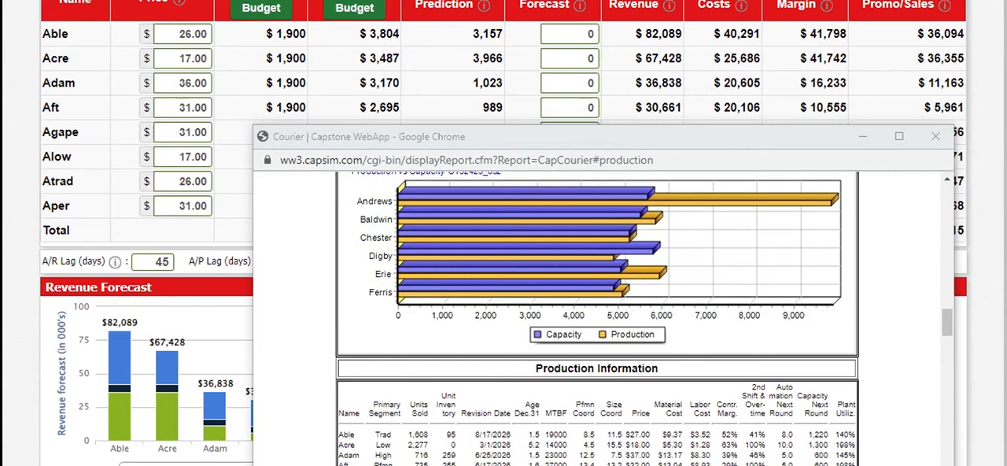
{"action": "left_click", "coordinate": [577, 34]}
{"action": "type", "text": "17000"}
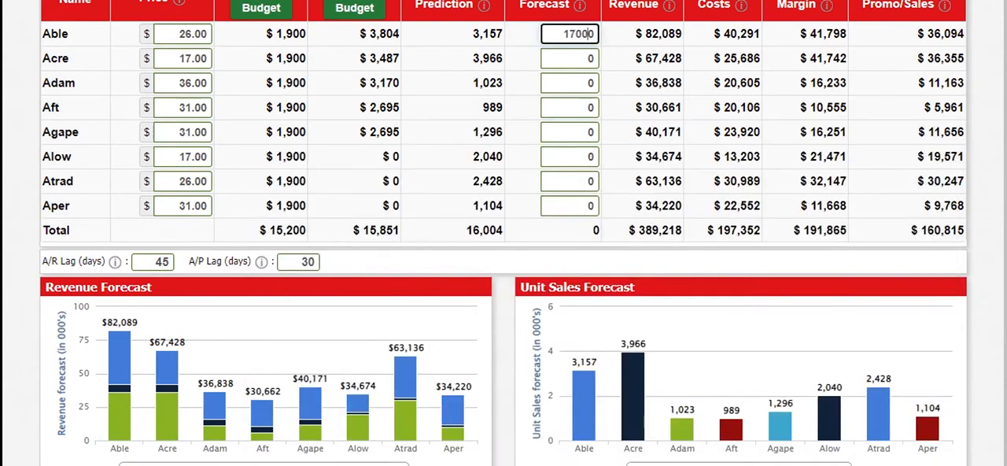
Review the High End, Performance and Size segment analyses in the Courier report
{"action": "key", "text": "Delete"}
{"action": "mouse_move", "coordinate": [714, 464]}
{"action": "left_click", "coordinate": [795, 458]}
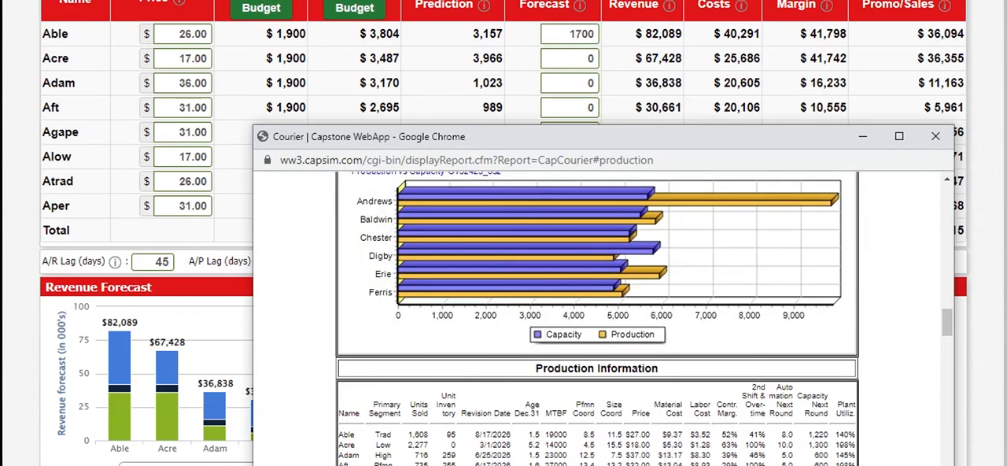
{"action": "scroll", "coordinate": [508, 434], "scroll_direction": "down", "scroll_amount": 20}
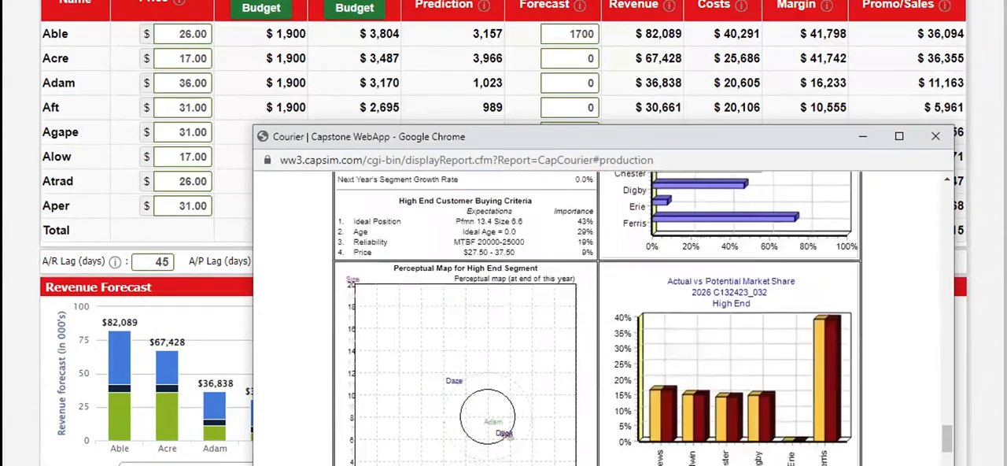
{"action": "scroll", "coordinate": [508, 434], "scroll_direction": "down", "scroll_amount": 10}
{"action": "scroll", "coordinate": [508, 434], "scroll_direction": "up", "scroll_amount": 5}
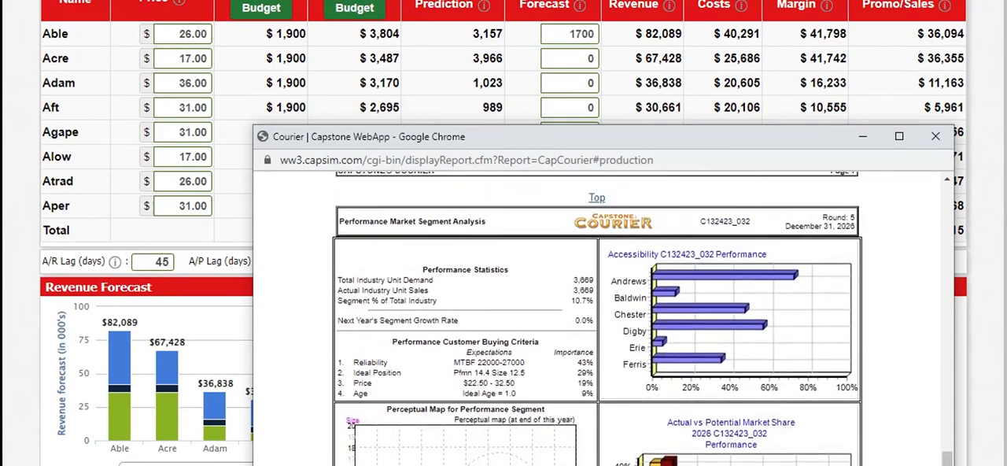
{"action": "scroll", "coordinate": [597, 318], "scroll_direction": "up", "scroll_amount": 7}
{"action": "scroll", "coordinate": [597, 318], "scroll_direction": "down", "scroll_amount": 4}
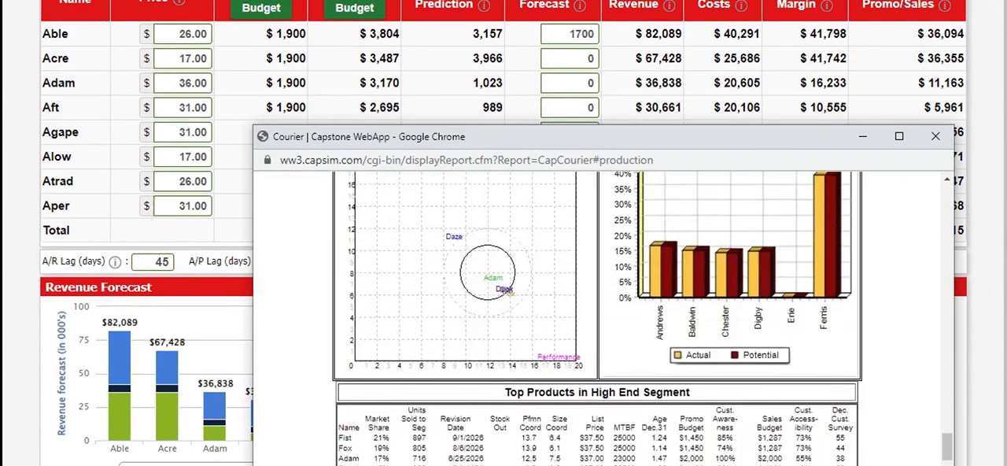
{"action": "scroll", "coordinate": [597, 317], "scroll_direction": "down", "scroll_amount": 5}
{"action": "scroll", "coordinate": [597, 318], "scroll_direction": "down", "scroll_amount": 5}
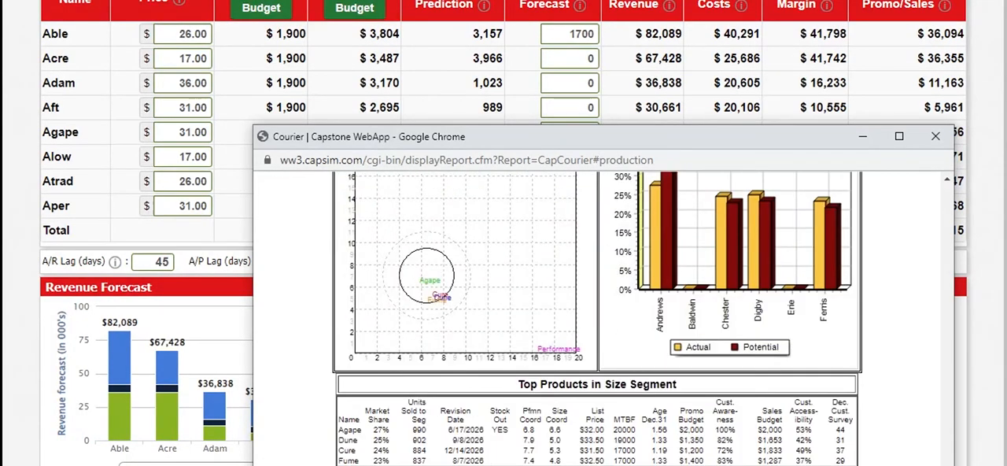
{"action": "scroll", "coordinate": [597, 318], "scroll_direction": "down", "scroll_amount": 5}
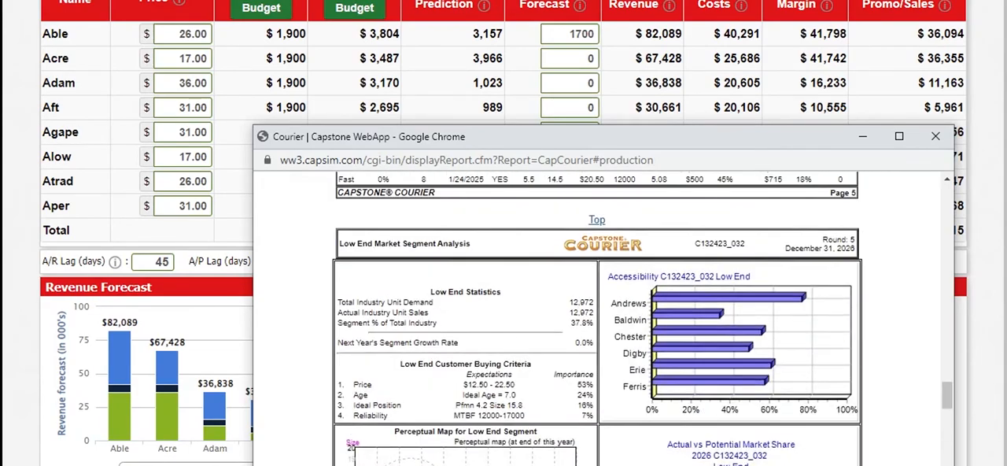
Examine the Courier's Low End segment statistics, buying criteria, and actual versus potential market share, and return to the production information
{"action": "scroll", "coordinate": [597, 318], "scroll_direction": "up", "scroll_amount": 4}
{"action": "scroll", "coordinate": [597, 318], "scroll_direction": "down", "scroll_amount": 4}
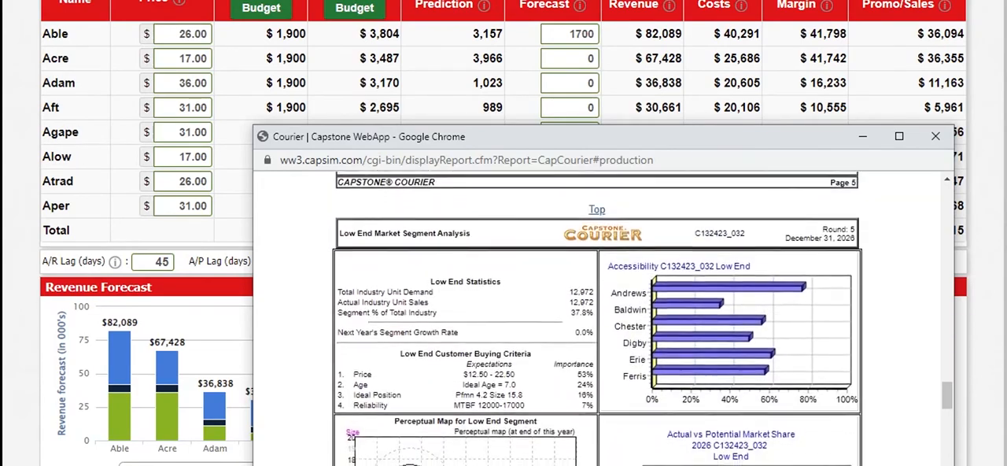
{"action": "scroll", "coordinate": [597, 318], "scroll_direction": "down", "scroll_amount": 4}
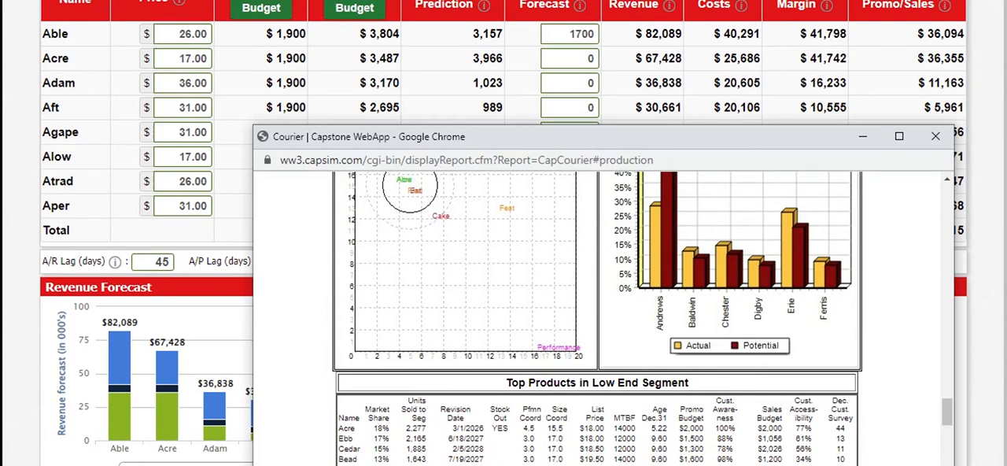
{"action": "scroll", "coordinate": [598, 315], "scroll_direction": "up", "scroll_amount": 1}
{"action": "scroll", "coordinate": [598, 315], "scroll_direction": "down", "scroll_amount": 1}
{"action": "scroll", "coordinate": [597, 315], "scroll_direction": "up", "scroll_amount": 3}
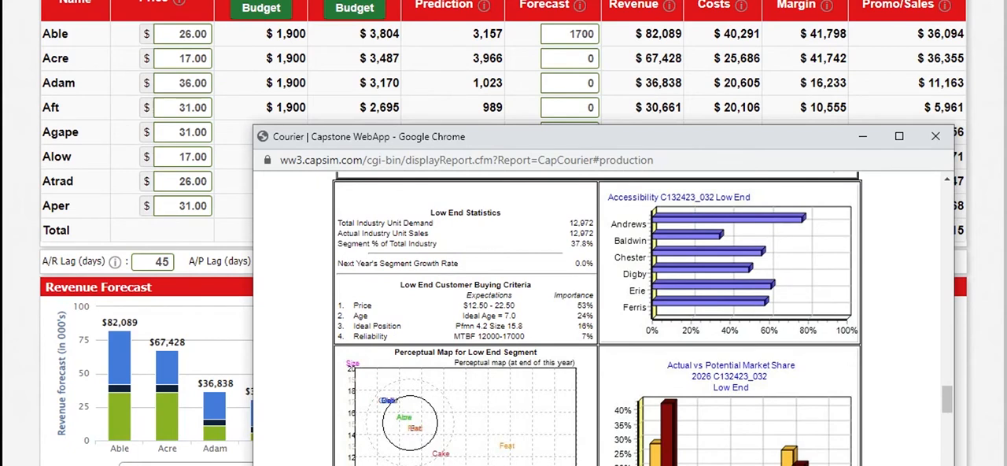
{"action": "scroll", "coordinate": [597, 314], "scroll_direction": "down", "scroll_amount": 1}
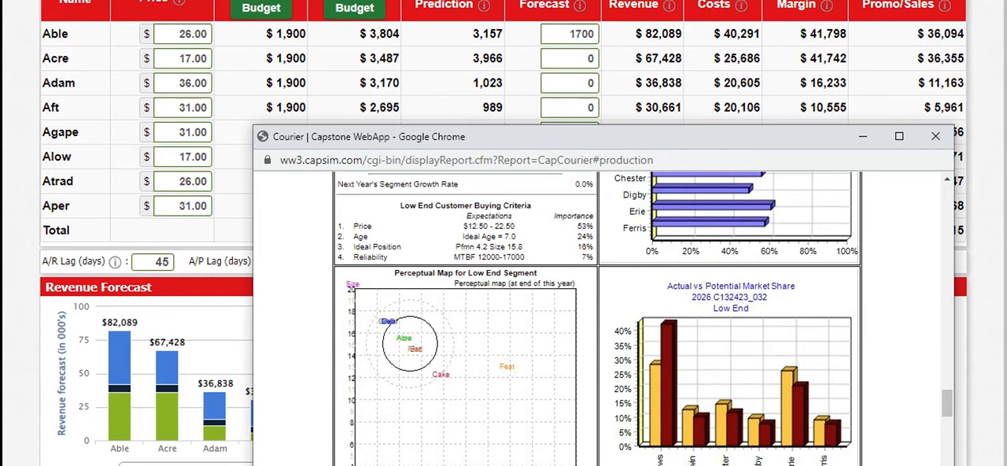
{"action": "scroll", "coordinate": [598, 314], "scroll_direction": "up", "scroll_amount": 1}
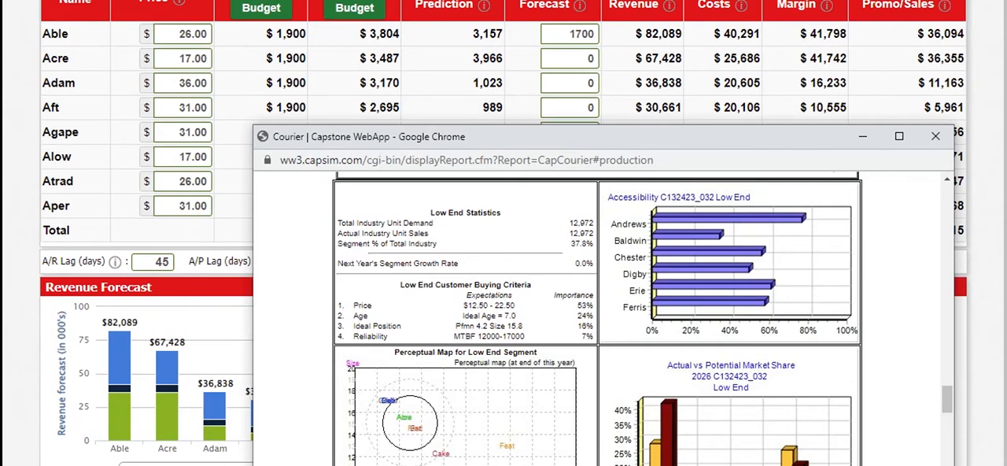
{"action": "scroll", "coordinate": [597, 318], "scroll_direction": "down", "scroll_amount": 4}
{"action": "scroll", "coordinate": [597, 318], "scroll_direction": "up", "scroll_amount": 6}
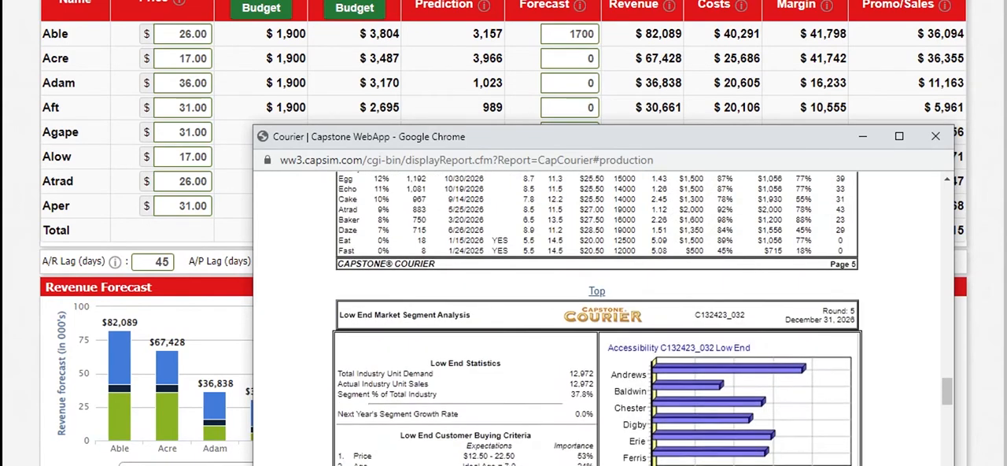
{"action": "scroll", "coordinate": [597, 318], "scroll_direction": "up", "scroll_amount": 15}
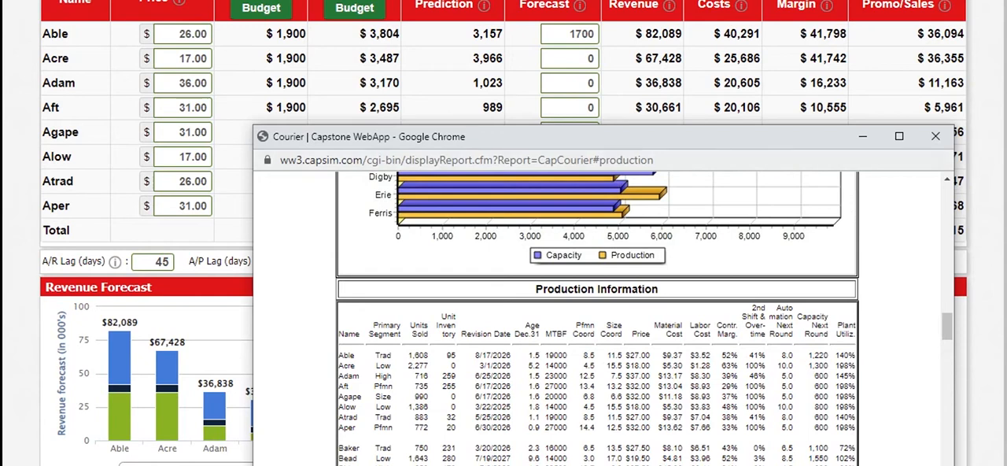
Set Acre's sales forecast to 3039
{"action": "double_click", "coordinate": [586, 59]}
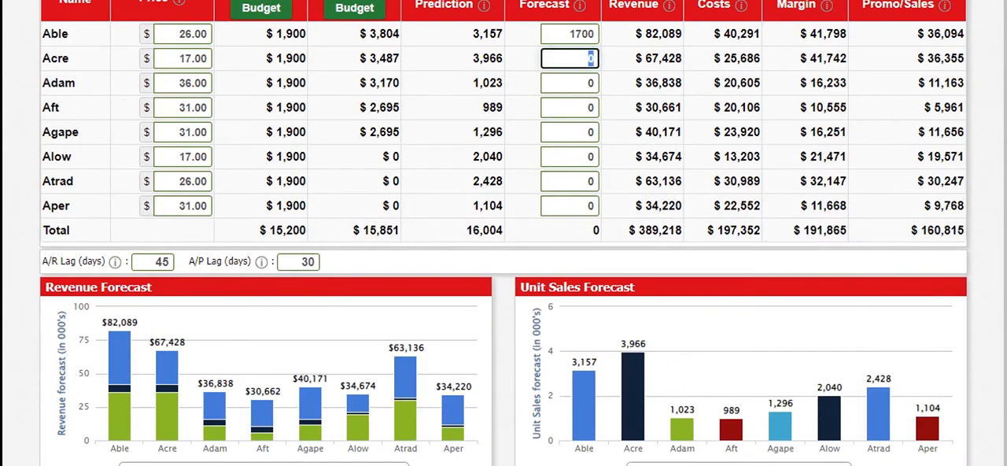
{"action": "type", "text": "3039"}
{"action": "key", "text": "Tab"}
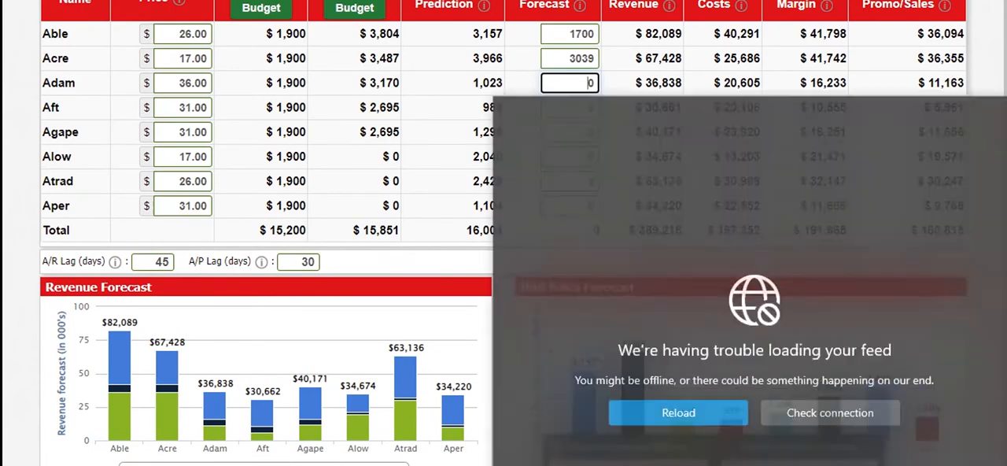
Consult the Courier's production information for Adam and set its sales forecast to 760
{"action": "mouse_move", "coordinate": [715, 465]}
{"action": "left_click", "coordinate": [800, 457]}
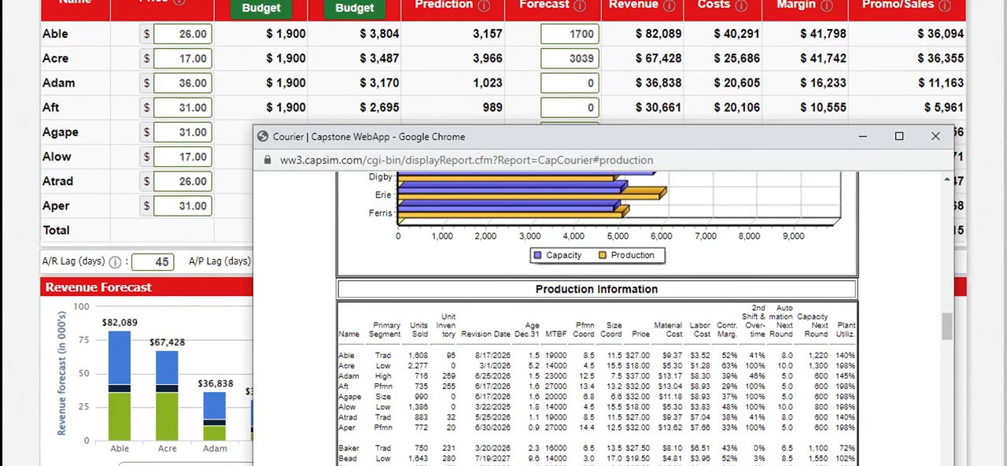
{"action": "left_click", "coordinate": [582, 82]}
{"action": "type", "text": "75"}
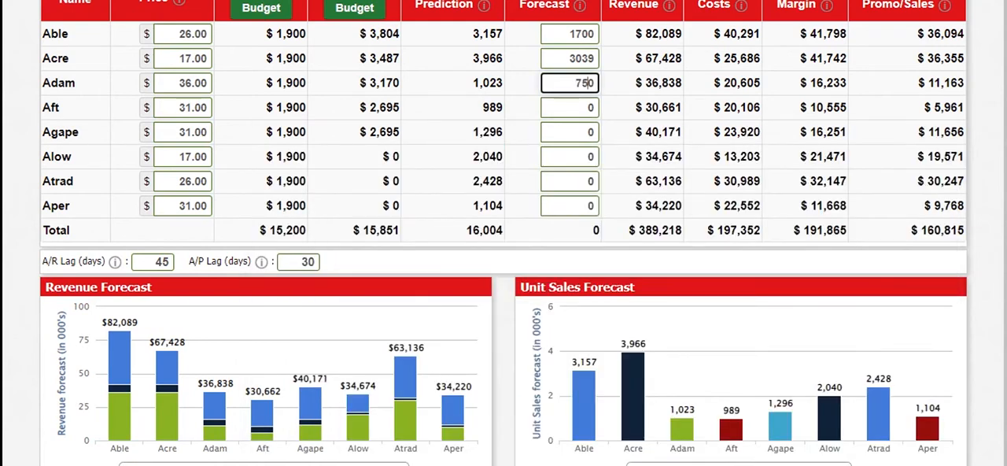
{"action": "key", "text": "BackSpace"}
{"action": "type", "text": "60"}
{"action": "key", "text": "Delete"}
Consult the Courier's production information for Aft and set its sales forecast to 780
{"action": "mouse_move", "coordinate": [716, 464]}
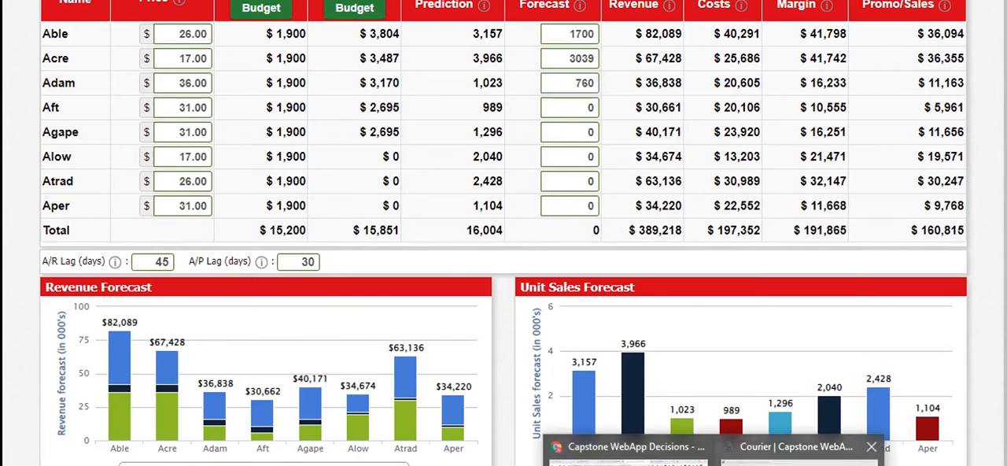
{"action": "left_click", "coordinate": [799, 453]}
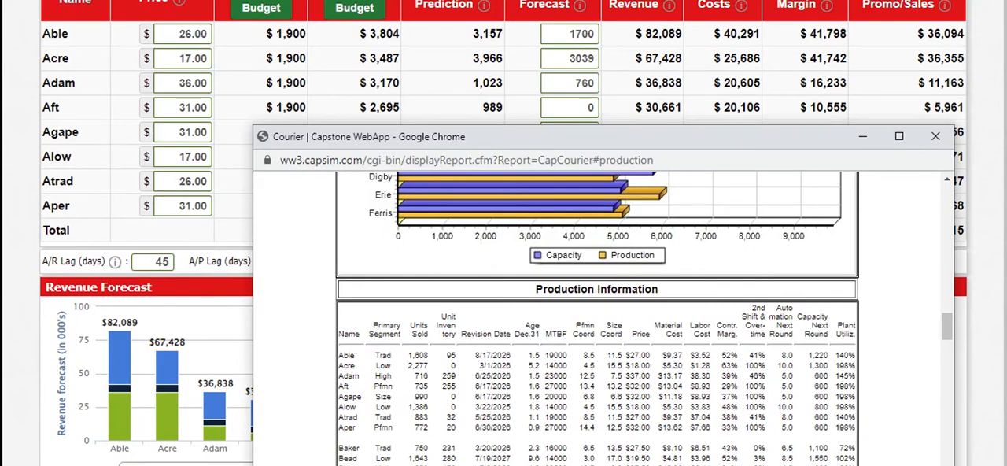
{"action": "left_click", "coordinate": [585, 107]}
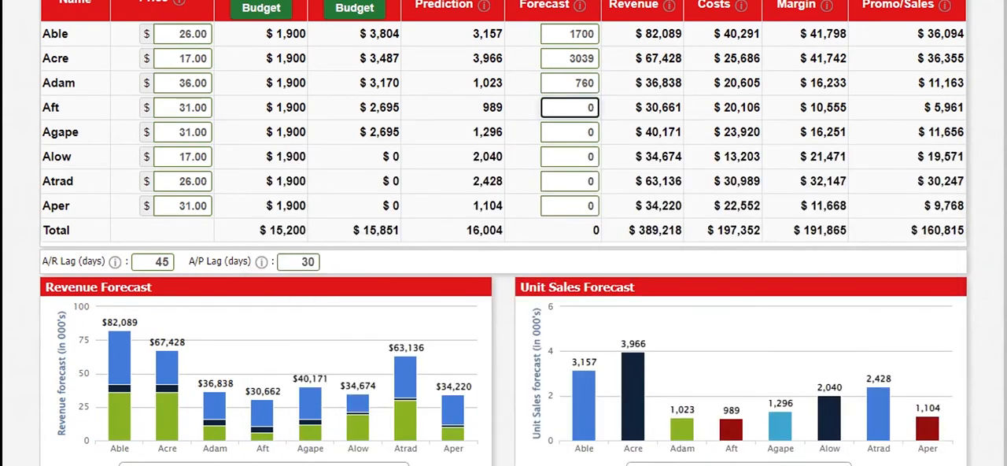
{"action": "type", "text": "78"}
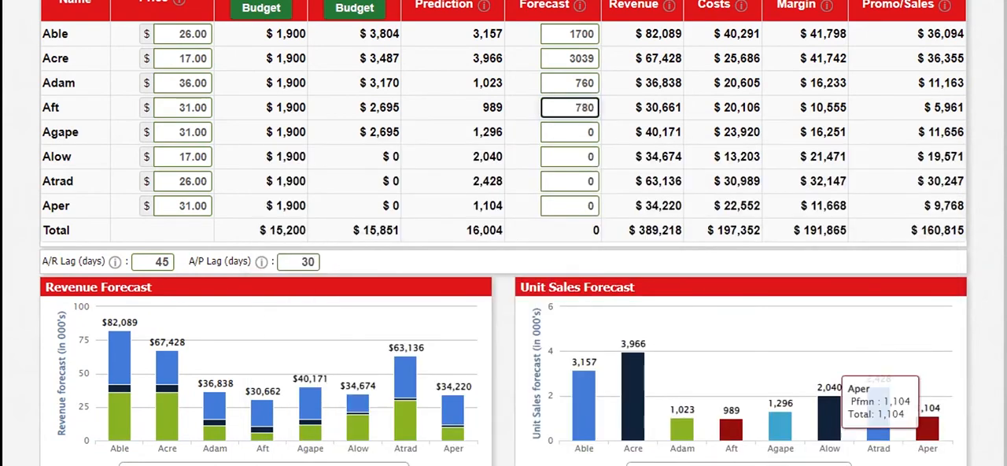
Examine the Size segment analysis in the Courier report, including its buying criteria and actual versus potential market share
{"action": "left_click", "coordinate": [712, 465]}
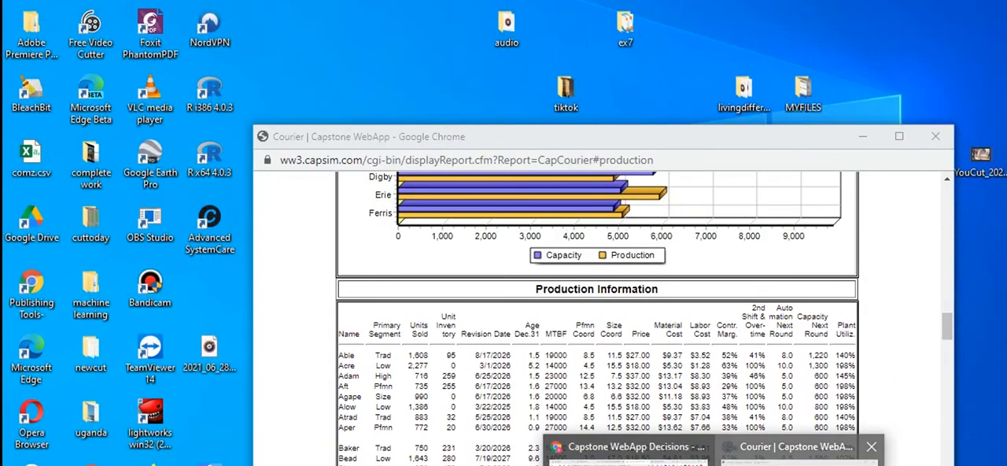
{"action": "left_click", "coordinate": [794, 446]}
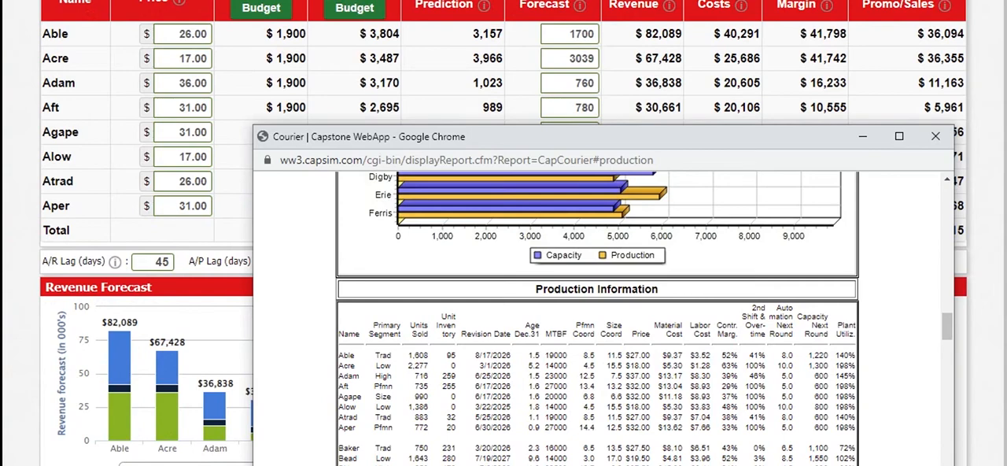
{"action": "scroll", "coordinate": [596, 318], "scroll_direction": "down", "scroll_amount": 10}
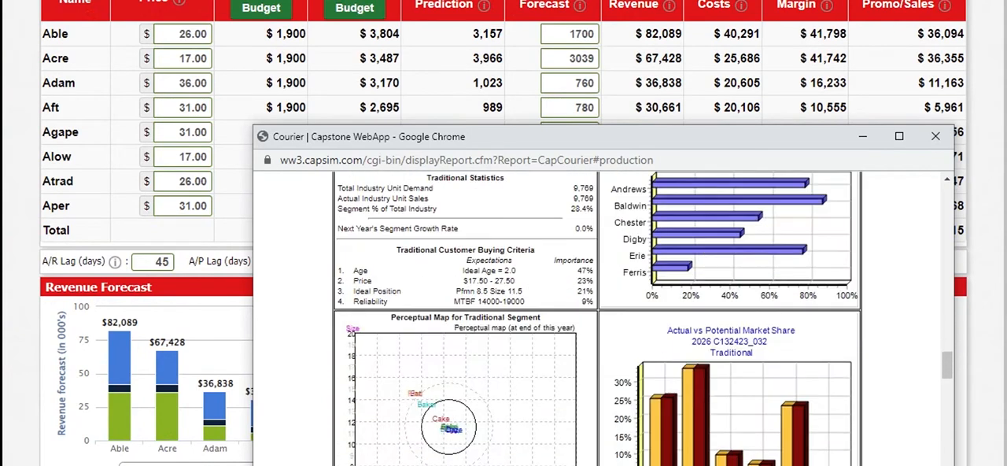
{"action": "scroll", "coordinate": [596, 318], "scroll_direction": "down", "scroll_amount": 20}
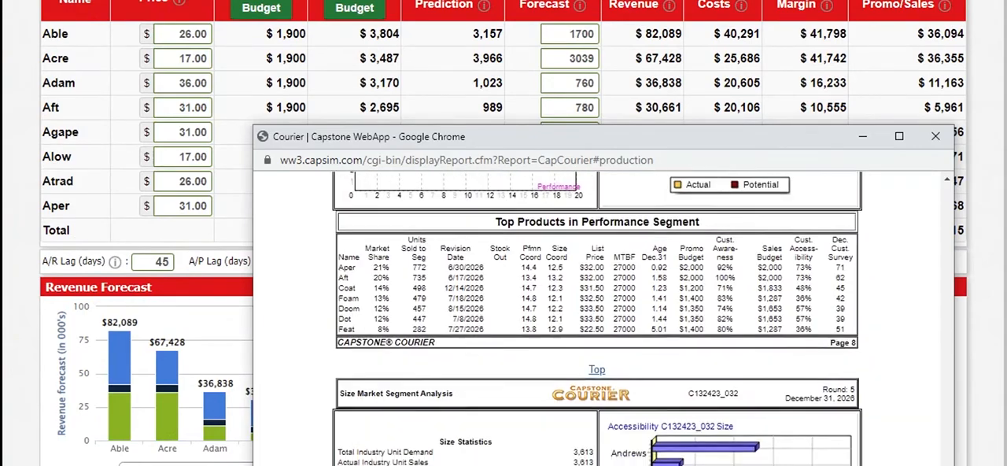
{"action": "scroll", "coordinate": [596, 319], "scroll_direction": "down", "scroll_amount": 6}
{"action": "scroll", "coordinate": [596, 319], "scroll_direction": "up", "scroll_amount": 2}
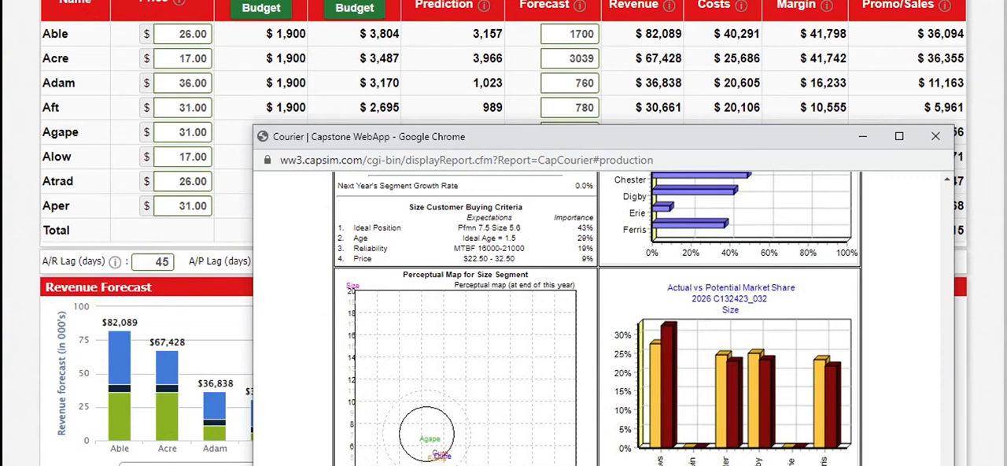
{"action": "scroll", "coordinate": [596, 318], "scroll_direction": "up", "scroll_amount": 3}
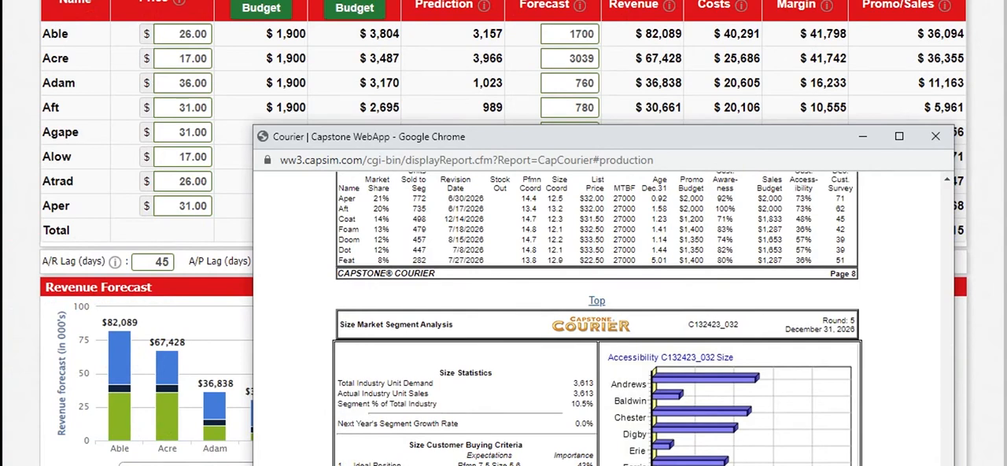
{"action": "scroll", "coordinate": [596, 318], "scroll_direction": "down", "scroll_amount": 7}
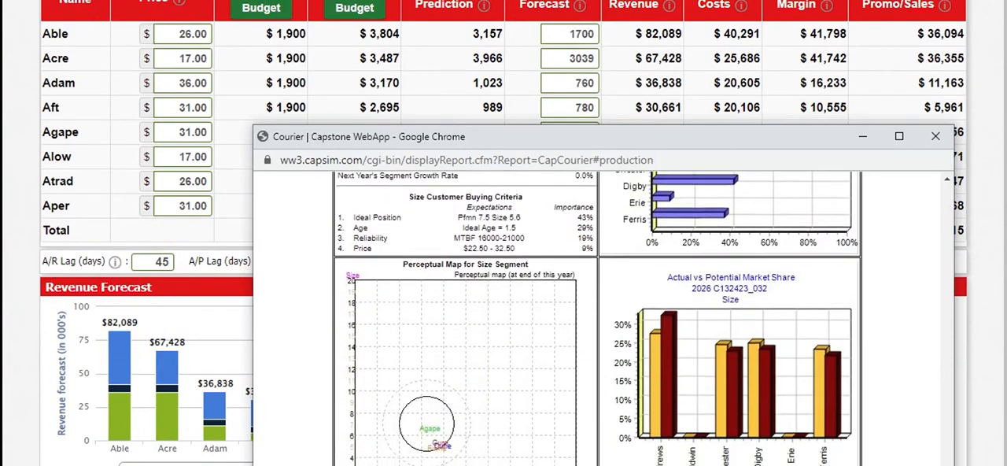
Set Agape's sales forecast to 1100
{"action": "left_click", "coordinate": [569, 108]}
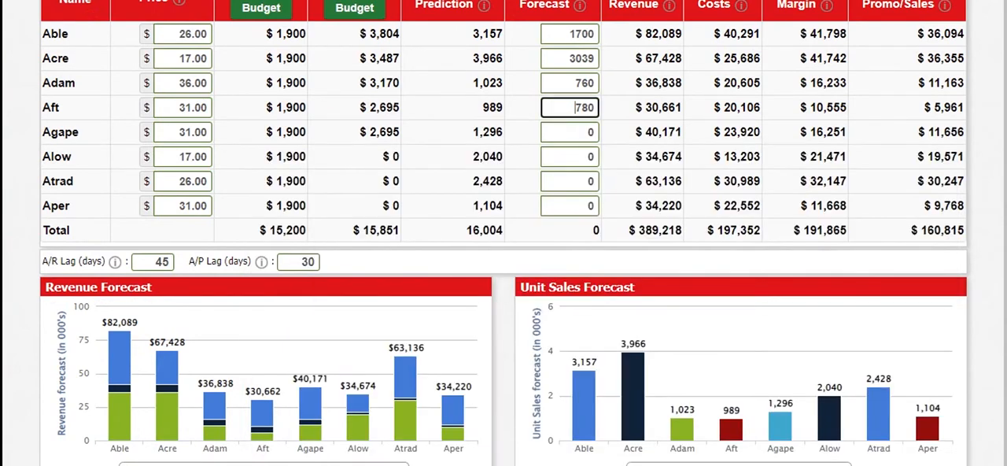
{"action": "left_click", "coordinate": [578, 132]}
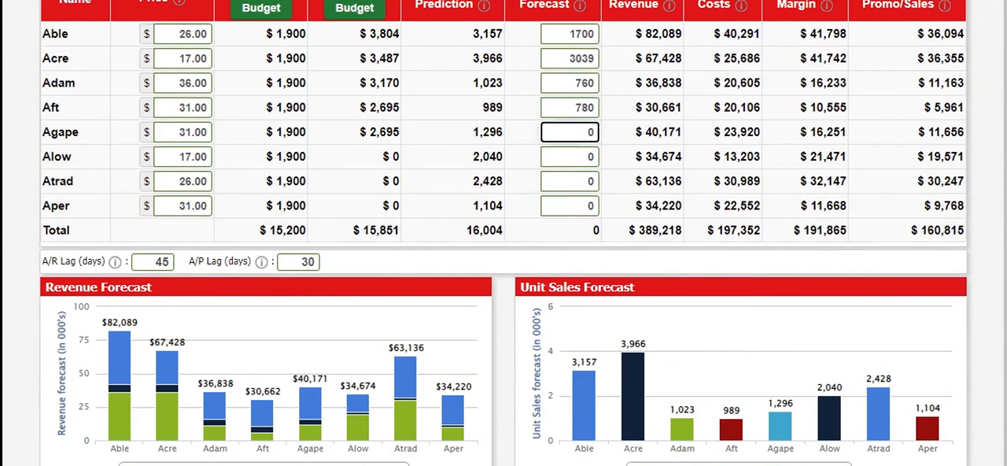
{"action": "key", "text": "Delete"}
{"action": "type", "text": "2200"}
{"action": "key", "text": "BackSpace"}
{"action": "key", "text": "BackSpace"}
{"action": "key", "text": "BackSpace"}
{"action": "key", "text": "BackSpace"}
{"action": "type", "text": "1100"}
Consult the Courier's production information for Alow and set its sales forecast to 2151
{"action": "left_click", "coordinate": [715, 464]}
{"action": "left_click", "coordinate": [799, 456]}
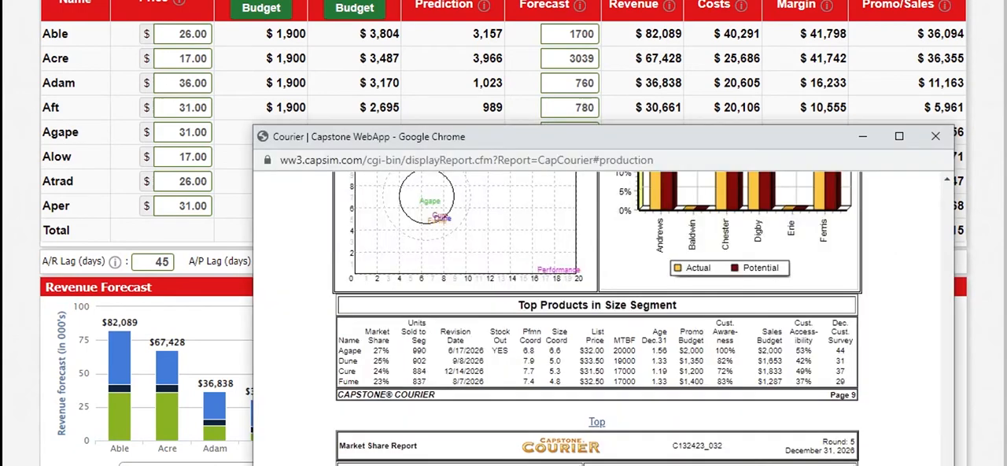
{"action": "scroll", "coordinate": [597, 318], "scroll_direction": "up", "scroll_amount": 20}
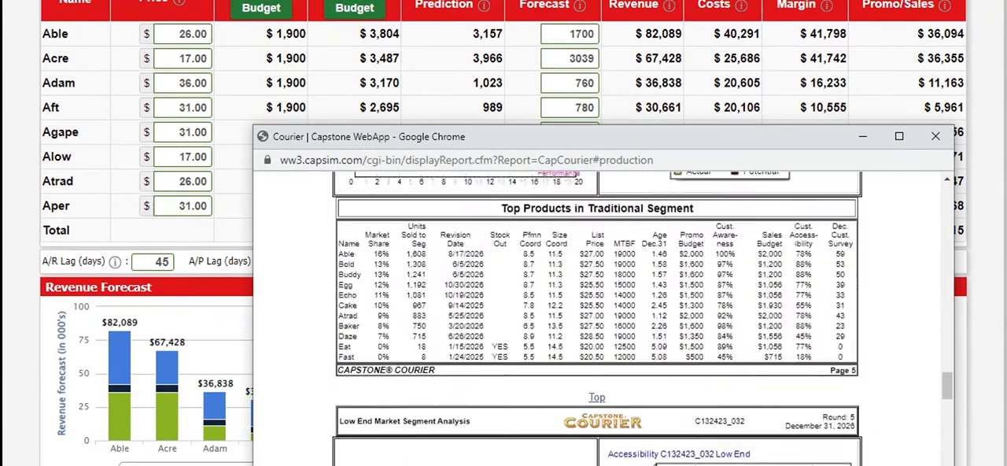
{"action": "scroll", "coordinate": [597, 318], "scroll_direction": "up", "scroll_amount": 5}
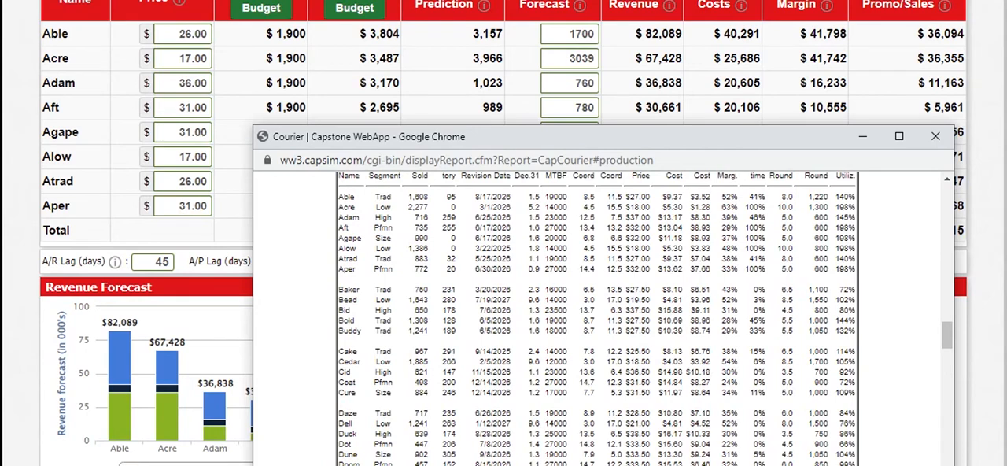
{"action": "left_click", "coordinate": [587, 107]}
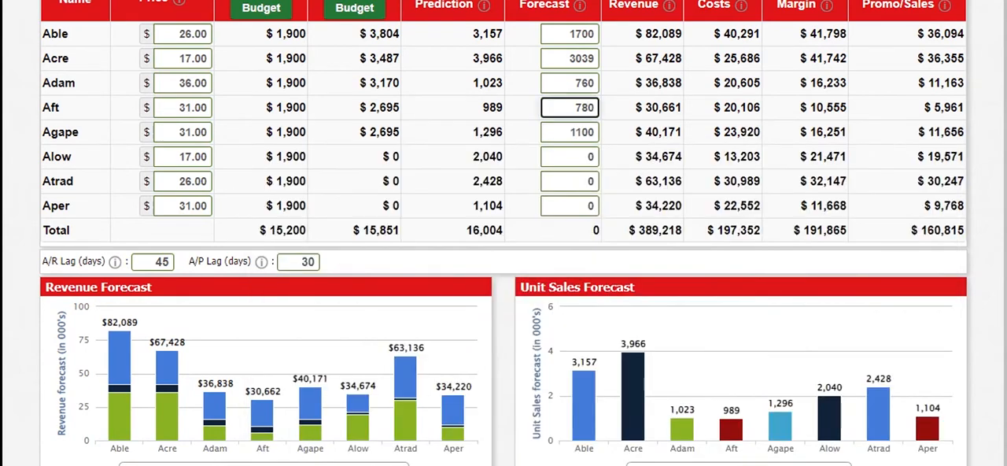
{"action": "double_click", "coordinate": [590, 157]}
{"action": "type", "text": "2"}
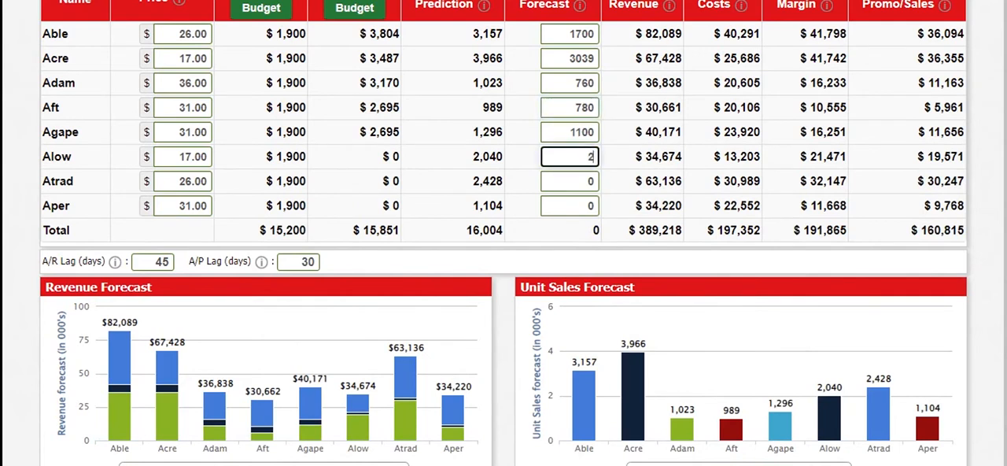
{"action": "type", "text": "151"}
Consult the Courier's production information for Atrad and set its sales forecast to 950
{"action": "left_click", "coordinate": [589, 181]}
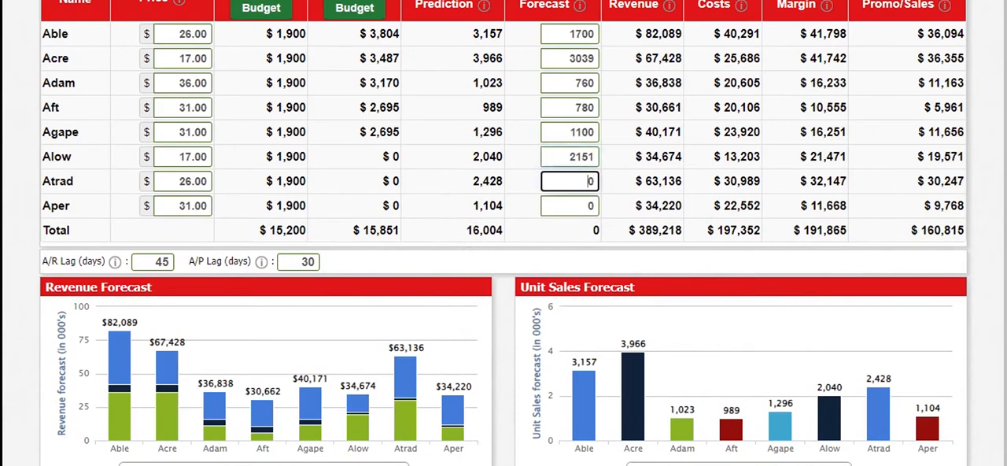
{"action": "mouse_move", "coordinate": [715, 465]}
{"action": "left_click", "coordinate": [799, 457]}
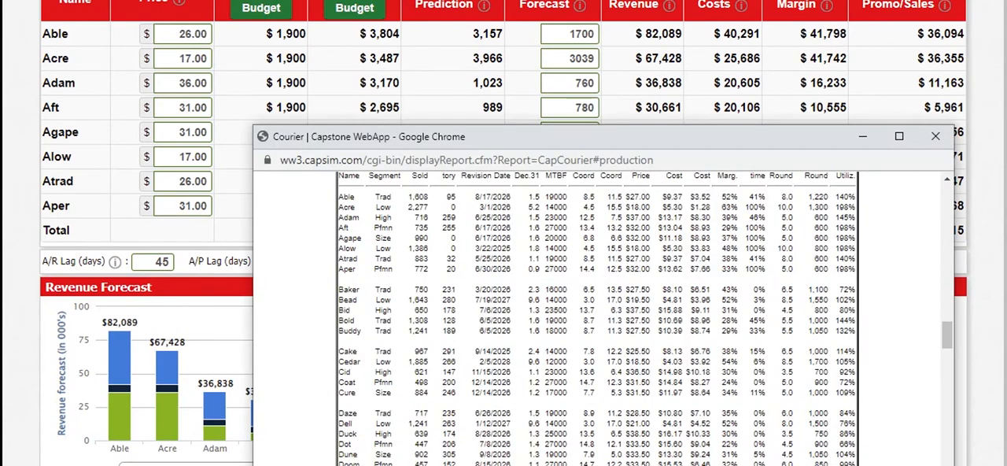
{"action": "scroll", "coordinate": [597, 315], "scroll_direction": "down", "scroll_amount": 1}
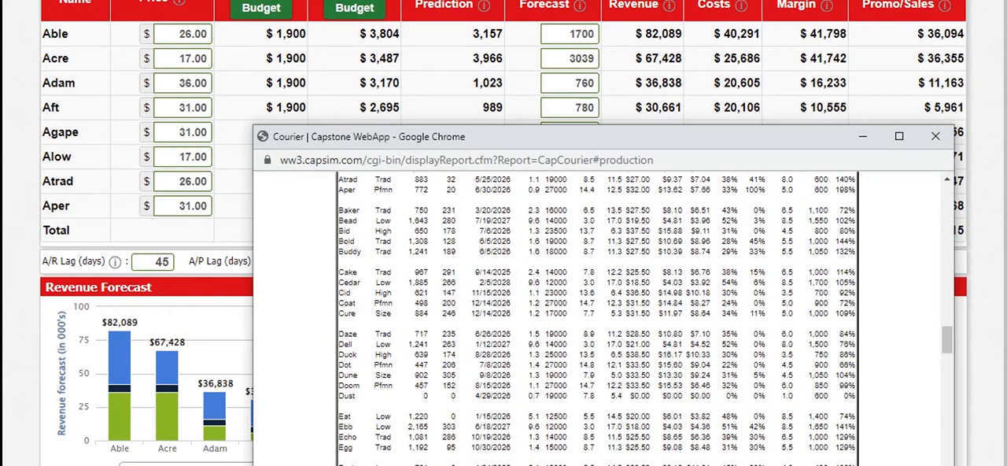
{"action": "scroll", "coordinate": [598, 315], "scroll_direction": "up", "scroll_amount": 2}
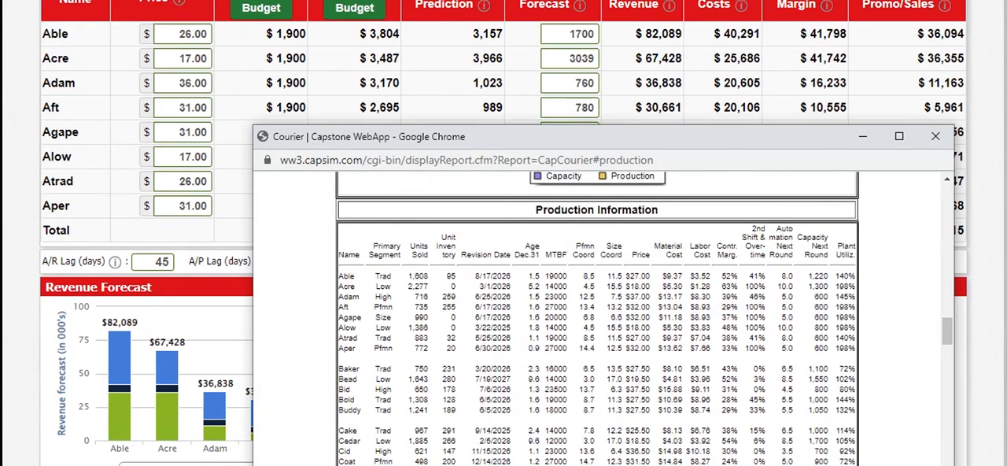
{"action": "left_click", "coordinate": [573, 107]}
{"action": "left_click", "coordinate": [579, 182]}
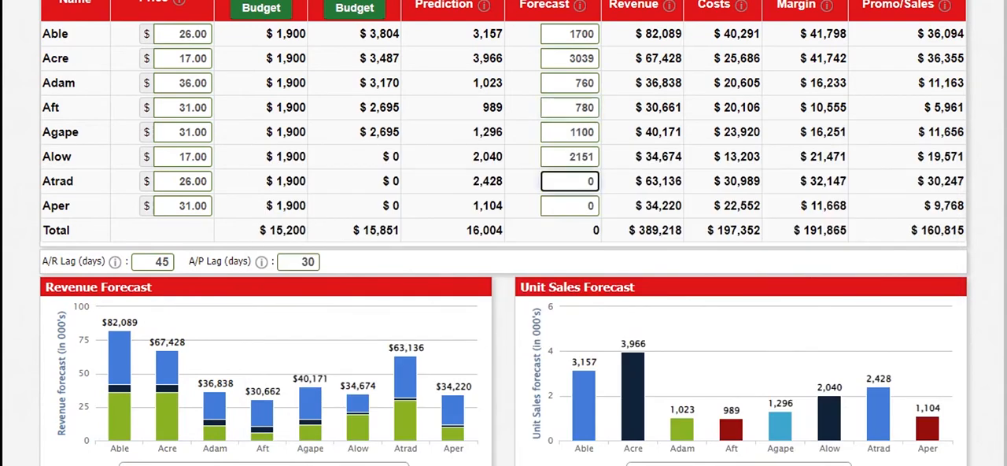
{"action": "type", "text": "95"}
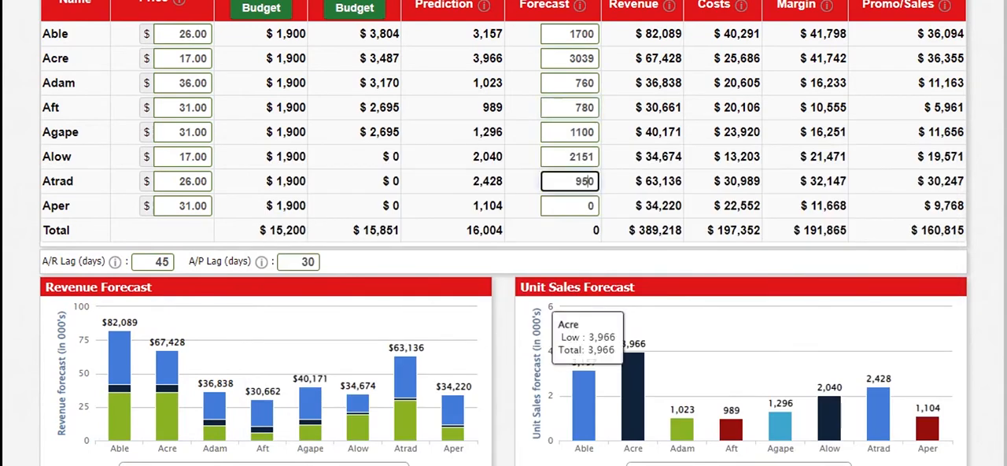
Check Aper in the Courier's production information and set its sales forecast to 850
{"action": "left_click", "coordinate": [775, 446]}
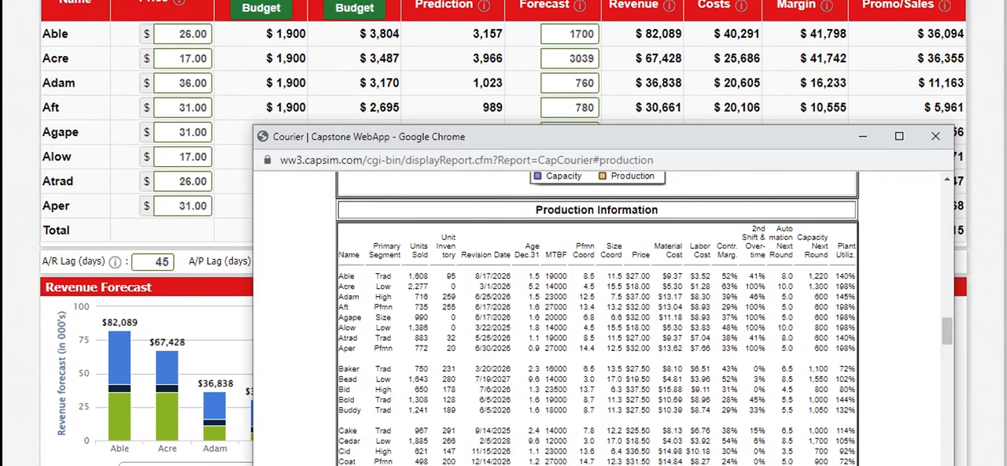
{"action": "left_click", "coordinate": [592, 59]}
{"action": "left_click", "coordinate": [584, 206]}
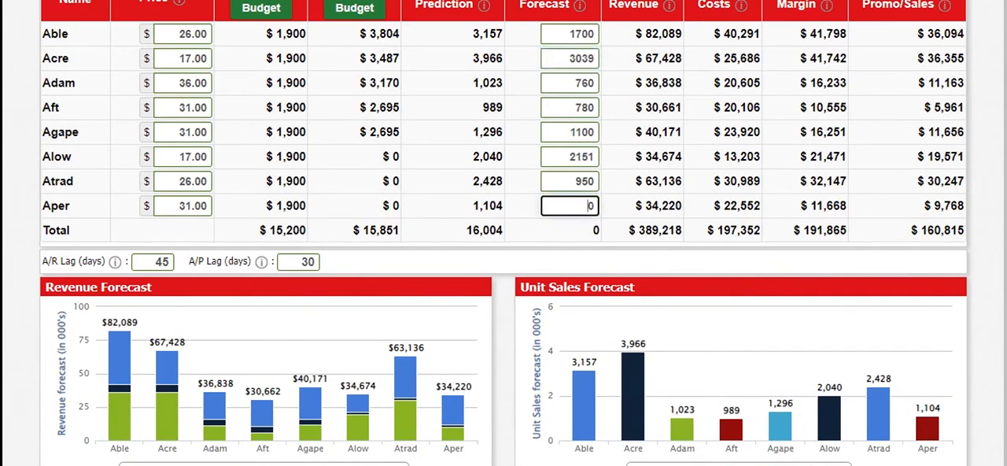
{"action": "type", "text": "85"}
{"action": "key", "text": "Tab"}
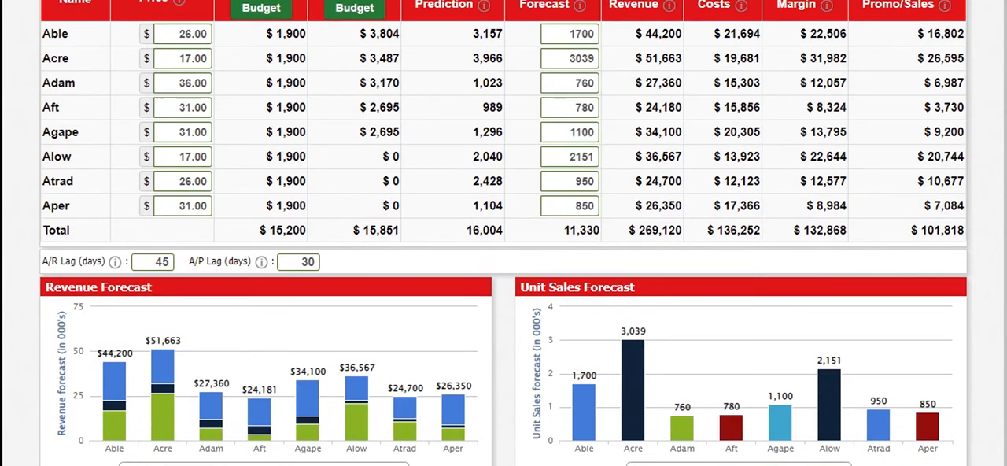
Open the detailed promotion budget, sales budget and time allocations for the products
{"action": "left_click", "coordinate": [404, 1]}
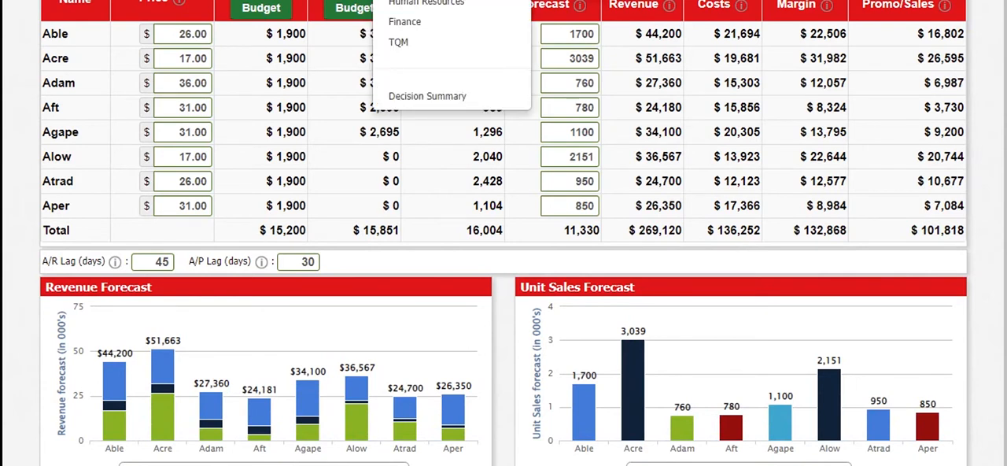
{"action": "left_click", "coordinate": [417, 1]}
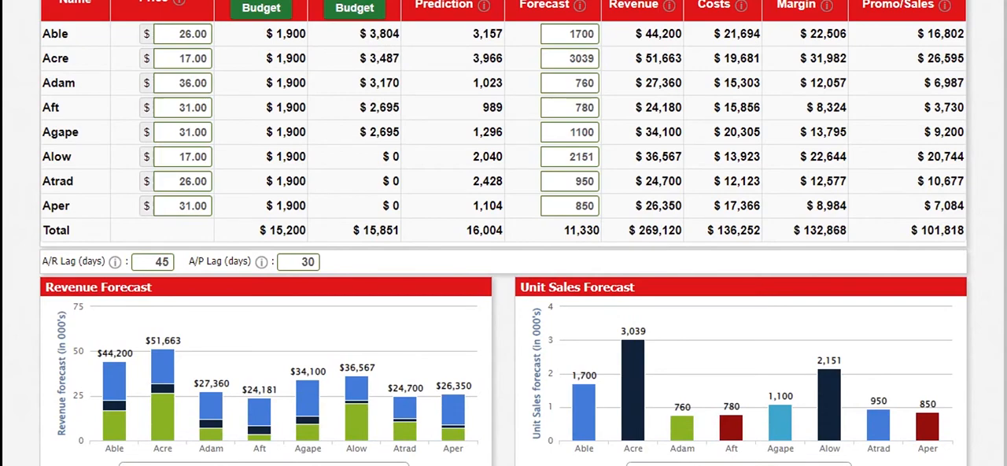
{"action": "left_click", "coordinate": [262, 7]}
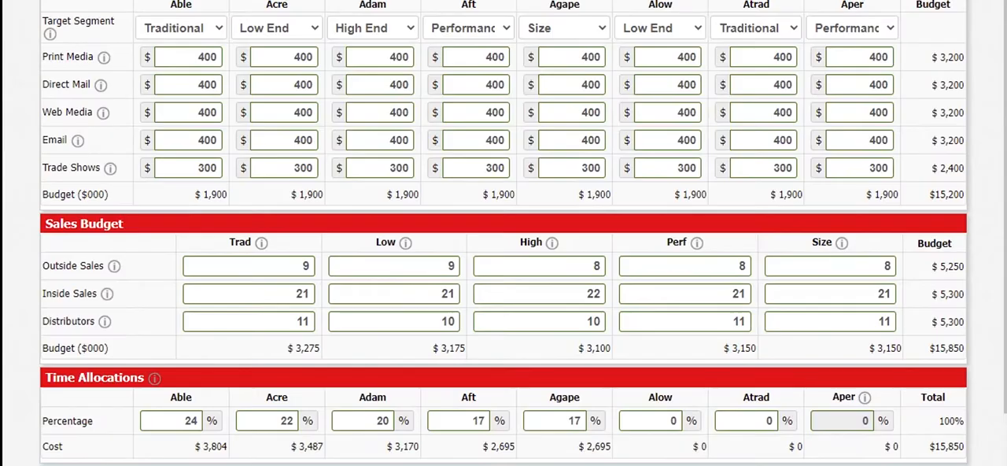
Examine the Courier's market segment analyses, comparing accessibility, market share and top products across the Traditional, Low End, High End, Performance and Size segments
{"action": "left_click", "coordinate": [404, 1]}
{"action": "mouse_move", "coordinate": [713, 465]}
{"action": "scroll", "coordinate": [598, 319], "scroll_direction": "down", "scroll_amount": 20}
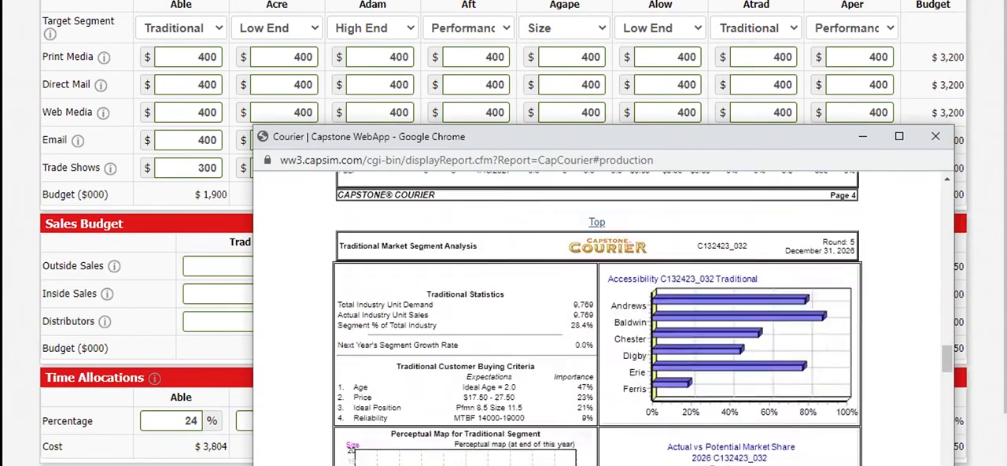
{"action": "scroll", "coordinate": [598, 319], "scroll_direction": "down", "scroll_amount": 5}
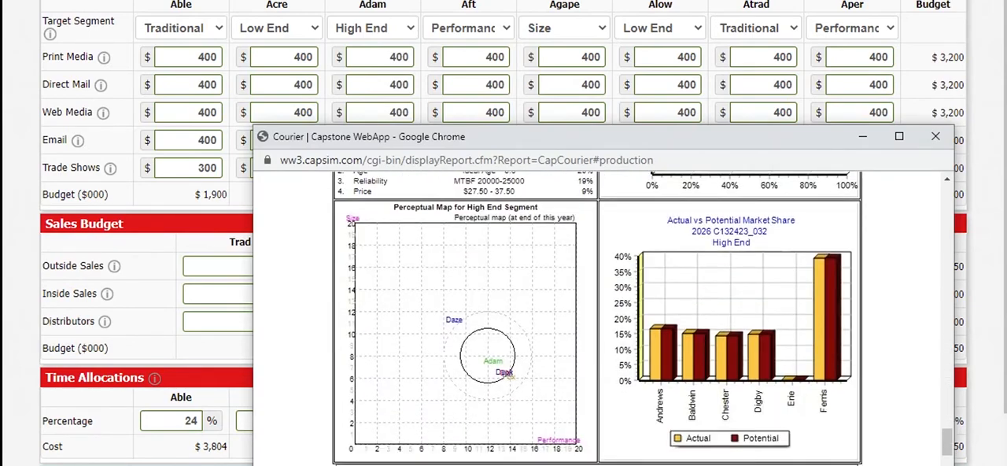
{"action": "scroll", "coordinate": [598, 319], "scroll_direction": "down", "scroll_amount": 2}
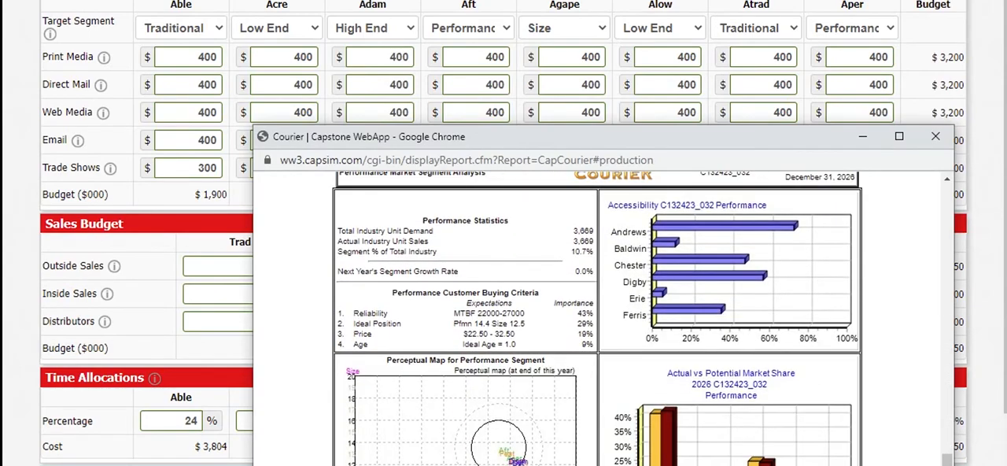
{"action": "scroll", "coordinate": [597, 318], "scroll_direction": "down", "scroll_amount": 8}
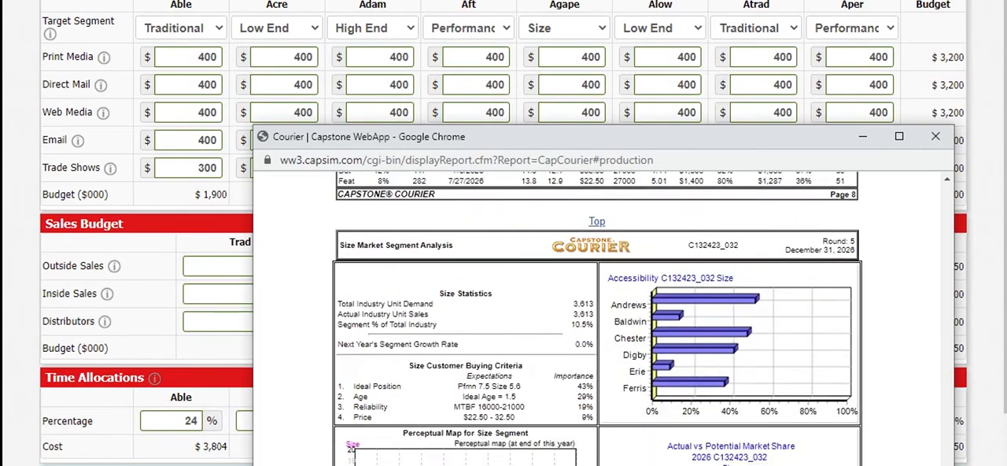
{"action": "scroll", "coordinate": [598, 319], "scroll_direction": "down", "scroll_amount": 4}
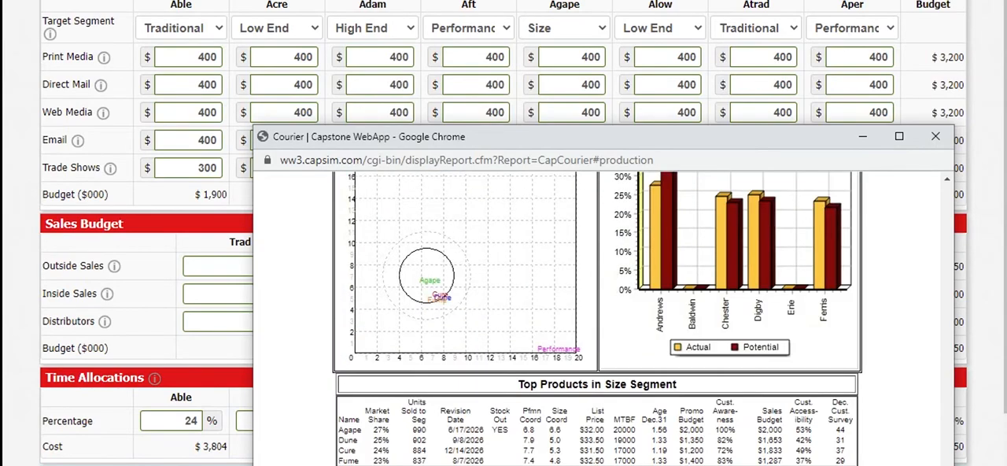
{"action": "scroll", "coordinate": [598, 319], "scroll_direction": "down", "scroll_amount": 4}
{"action": "scroll", "coordinate": [597, 318], "scroll_direction": "up", "scroll_amount": 8}
{"action": "scroll", "coordinate": [597, 319], "scroll_direction": "down", "scroll_amount": 3}
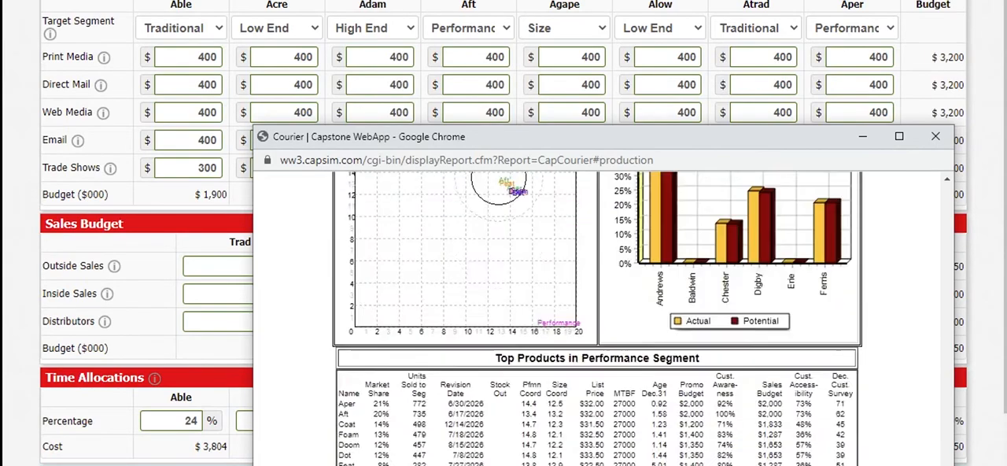
{"action": "scroll", "coordinate": [598, 318], "scroll_direction": "up", "scroll_amount": 6}
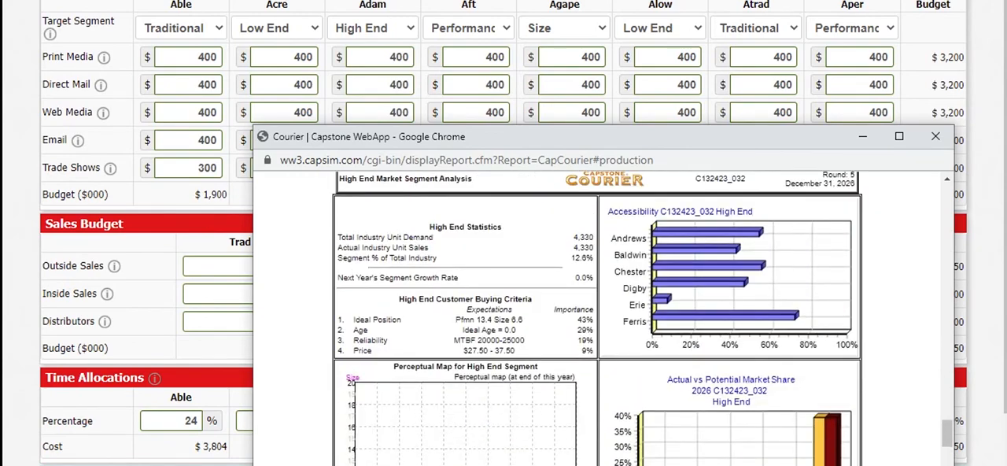
{"action": "scroll", "coordinate": [598, 318], "scroll_direction": "down", "scroll_amount": 4}
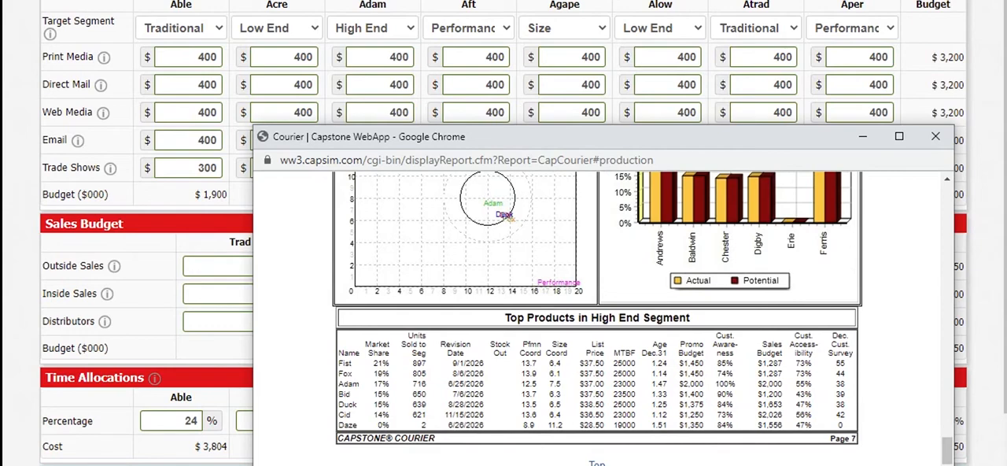
{"action": "scroll", "coordinate": [598, 319], "scroll_direction": "up", "scroll_amount": 5}
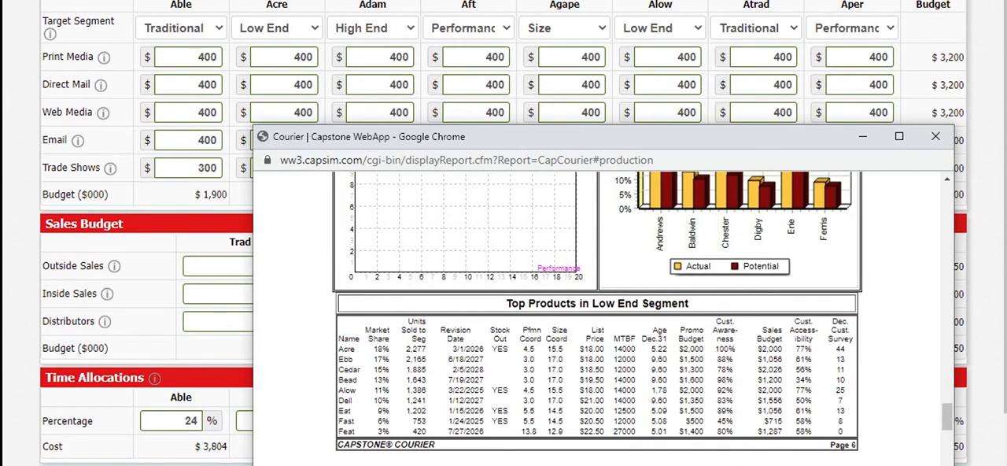
{"action": "scroll", "coordinate": [598, 319], "scroll_direction": "up", "scroll_amount": 5}
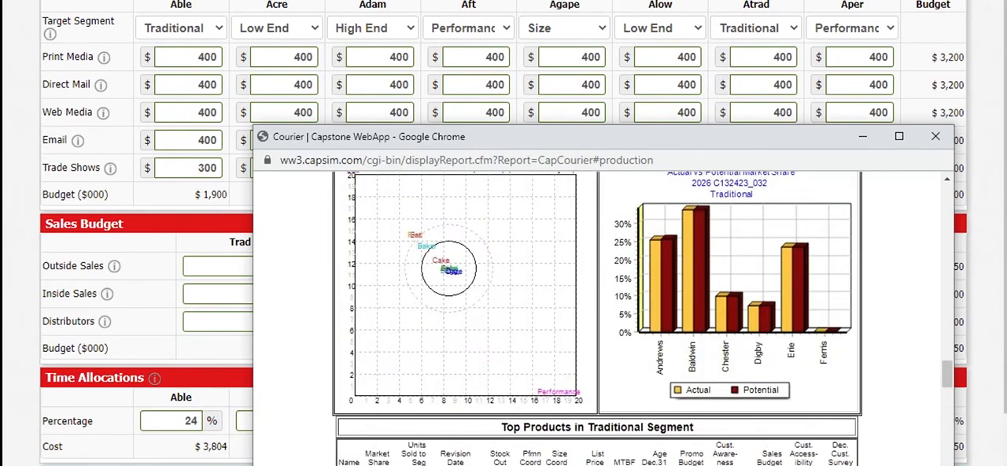
{"action": "scroll", "coordinate": [597, 319], "scroll_direction": "up", "scroll_amount": 5}
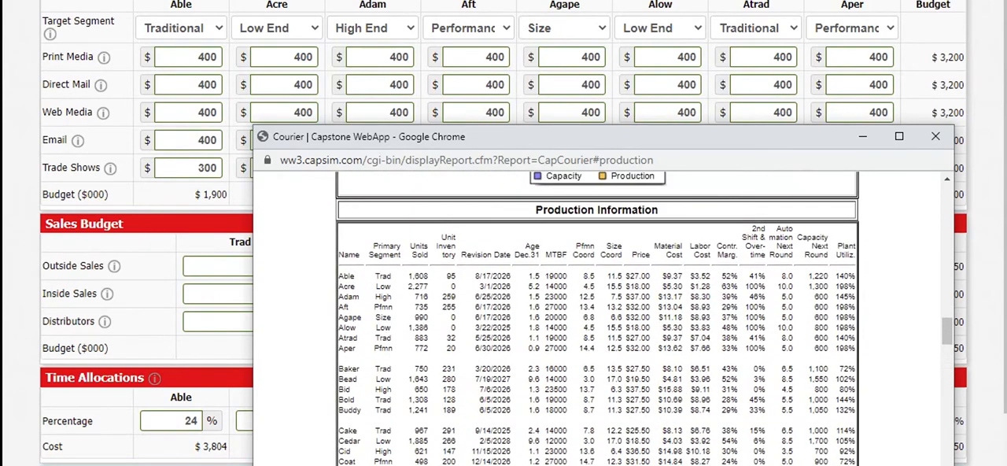
{"action": "key", "text": "alt+Tab"}
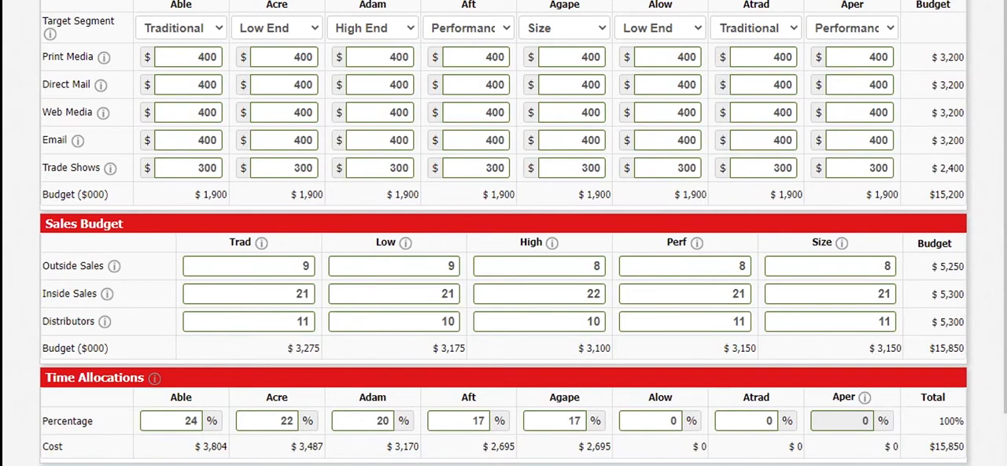
Read the guidance on distributors and Traditional channel effectiveness, and set the Traditional segment's distributors to 15
{"action": "left_click", "coordinate": [105, 322]}
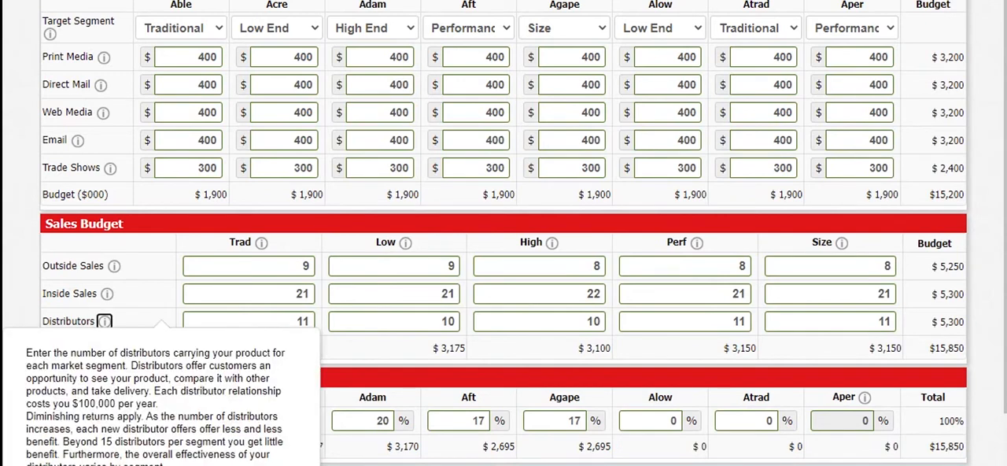
{"action": "left_click", "coordinate": [261, 242]}
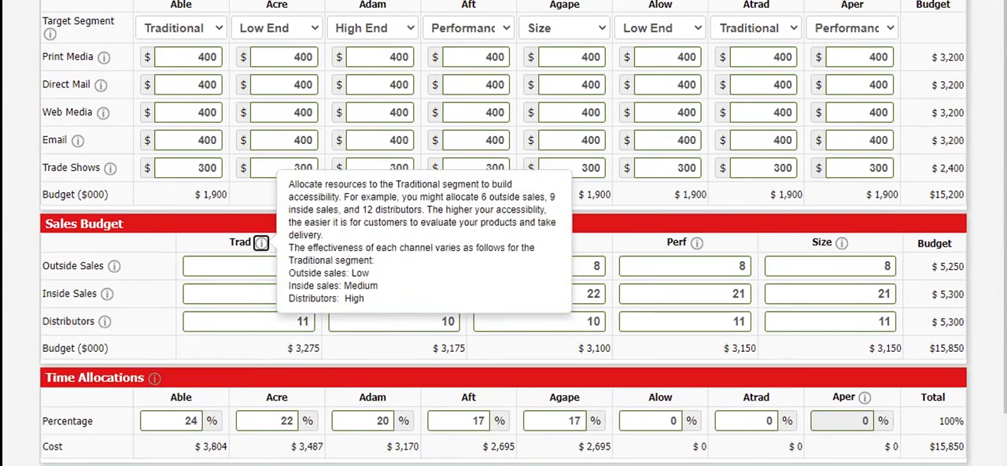
{"action": "left_click", "coordinate": [250, 322]}
{"action": "key", "text": "BackSpace"}
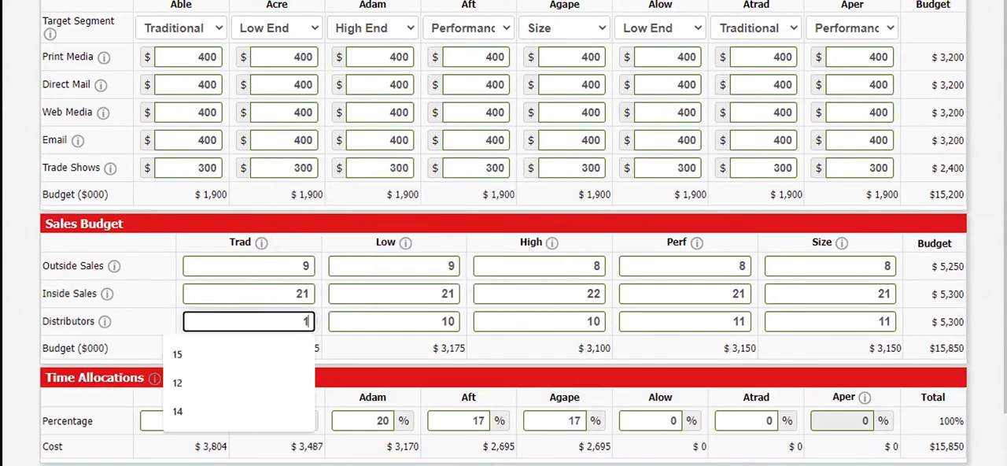
{"action": "type", "text": "5"}
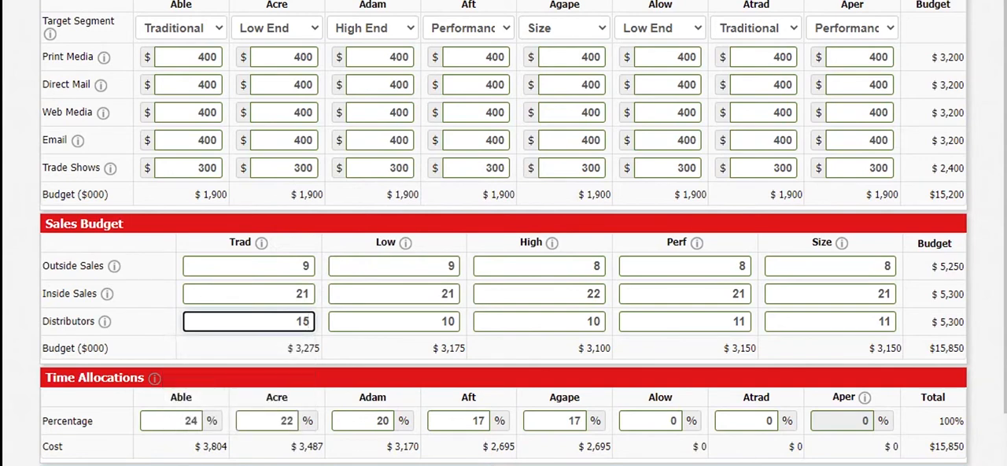
Check the Traditional segment's channel effectiveness guidance, then set its inside sales to 30 and outside sales to 4
{"action": "left_click", "coordinate": [106, 292]}
{"action": "left_click", "coordinate": [261, 243]}
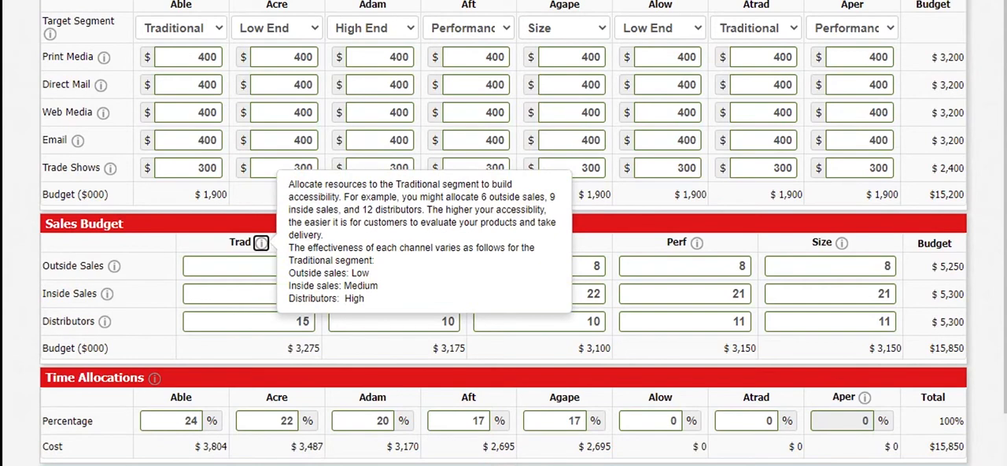
{"action": "left_click", "coordinate": [264, 293]}
{"action": "left_click_drag", "start_coordinate": [310, 293], "coordinate": [294, 294]}
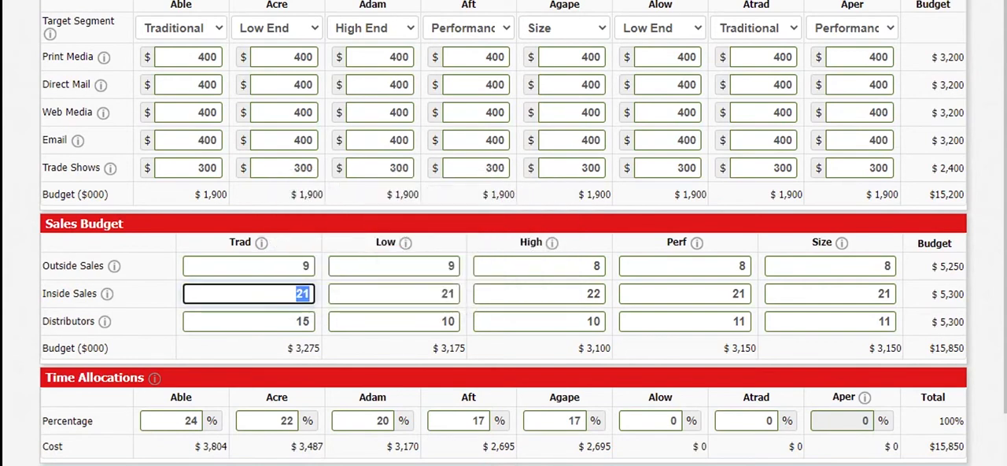
{"action": "type", "text": "30"}
{"action": "left_click", "coordinate": [271, 265]}
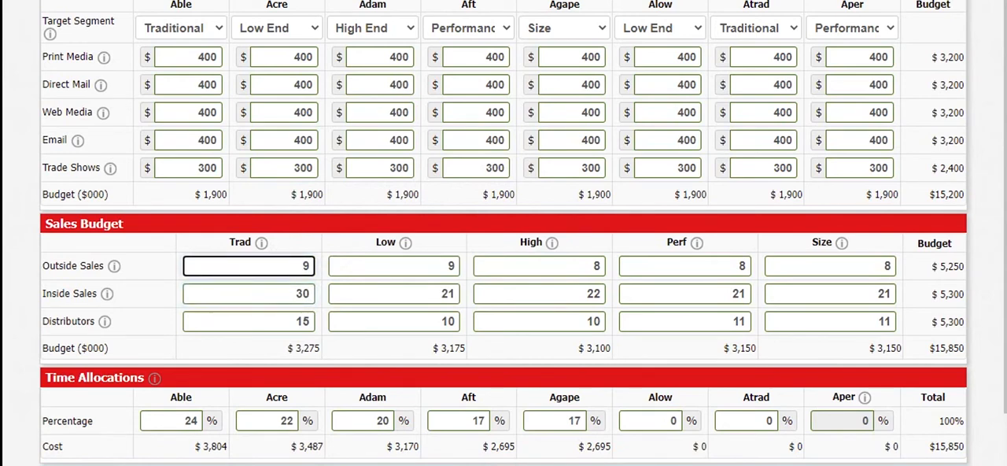
{"action": "key", "text": "BackSpace"}
{"action": "type", "text": "4"}
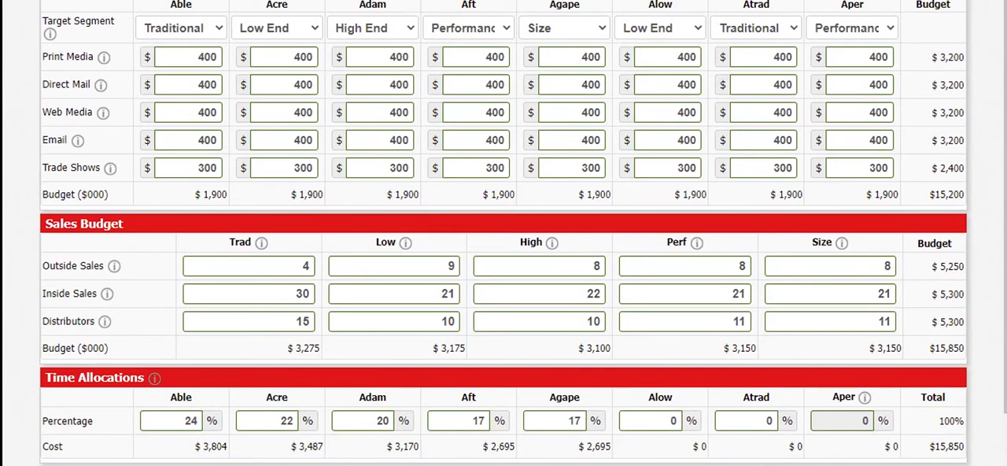
{"action": "key", "text": "Return"}
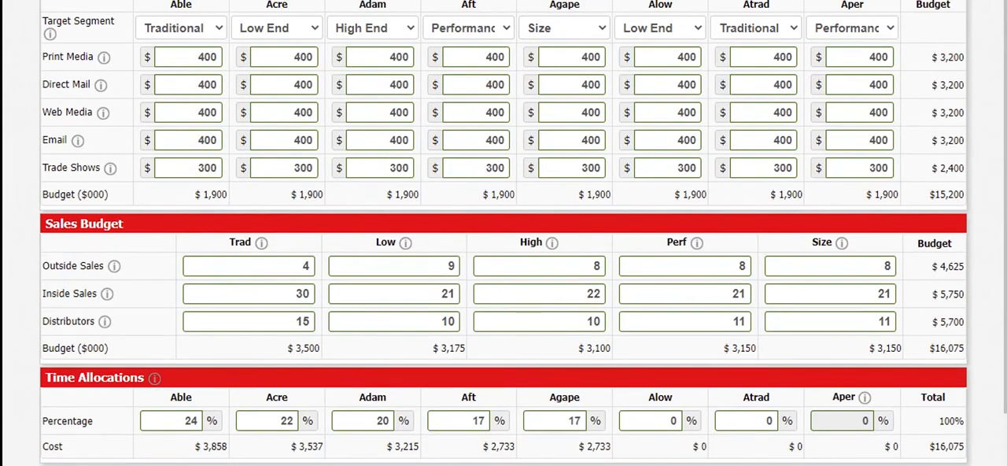
Review the Courier's Traditional segment analysis, covering accessibility, market share and top products, and return to the sales budget
{"action": "left_click", "coordinate": [794, 449]}
{"action": "scroll", "coordinate": [598, 315], "scroll_direction": "down", "scroll_amount": 5}
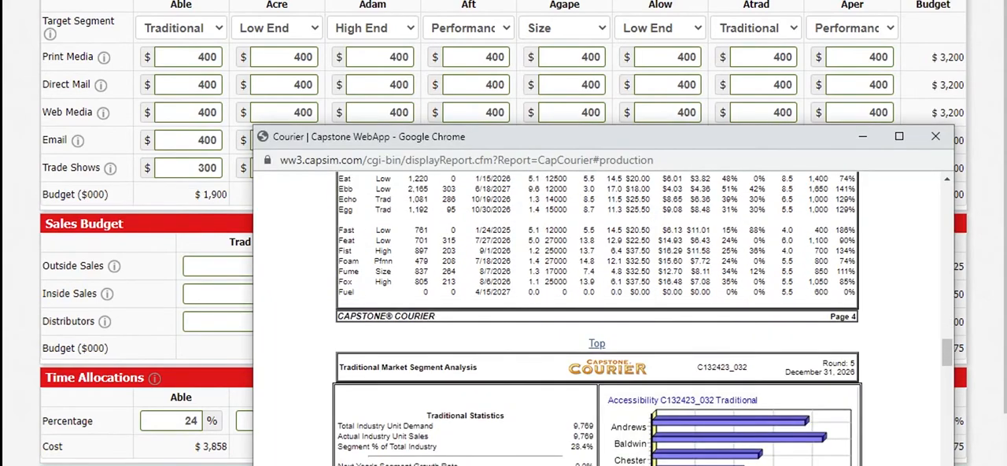
{"action": "scroll", "coordinate": [598, 315], "scroll_direction": "up", "scroll_amount": 2}
{"action": "scroll", "coordinate": [598, 314], "scroll_direction": "down", "scroll_amount": 6}
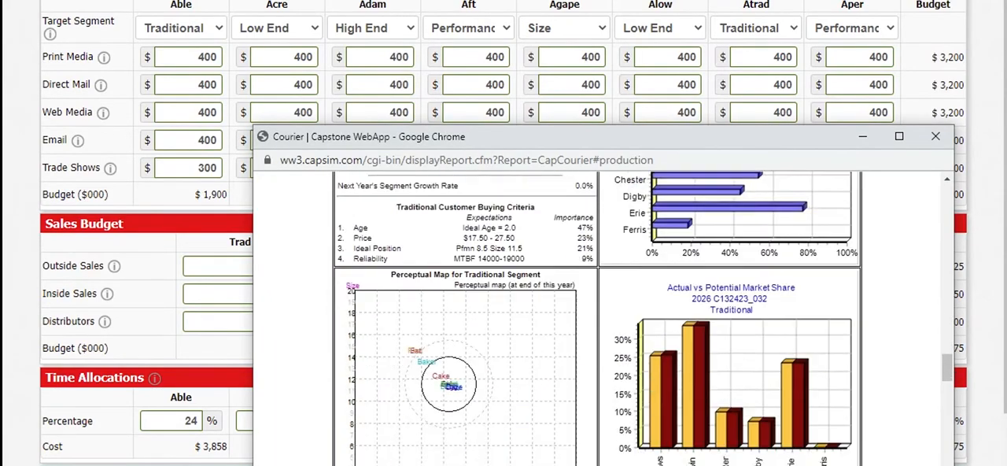
{"action": "scroll", "coordinate": [598, 315], "scroll_direction": "down", "scroll_amount": 3}
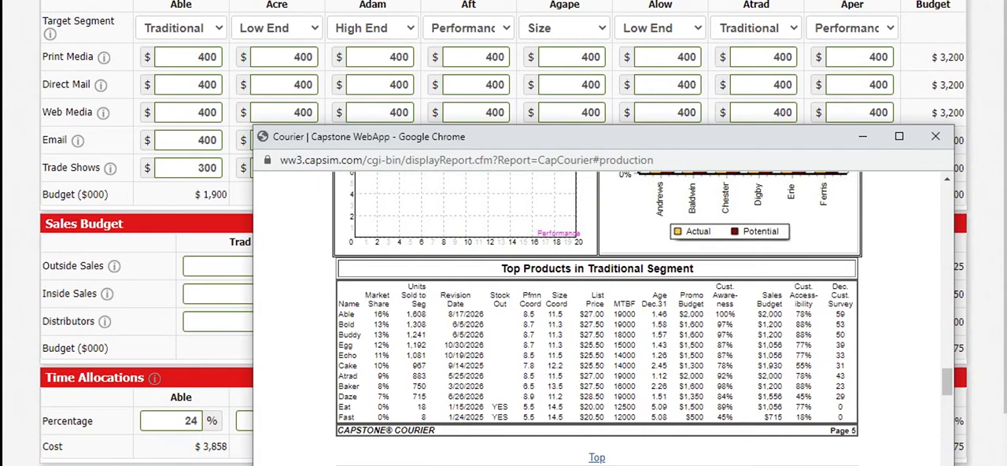
{"action": "left_click", "coordinate": [218, 321]}
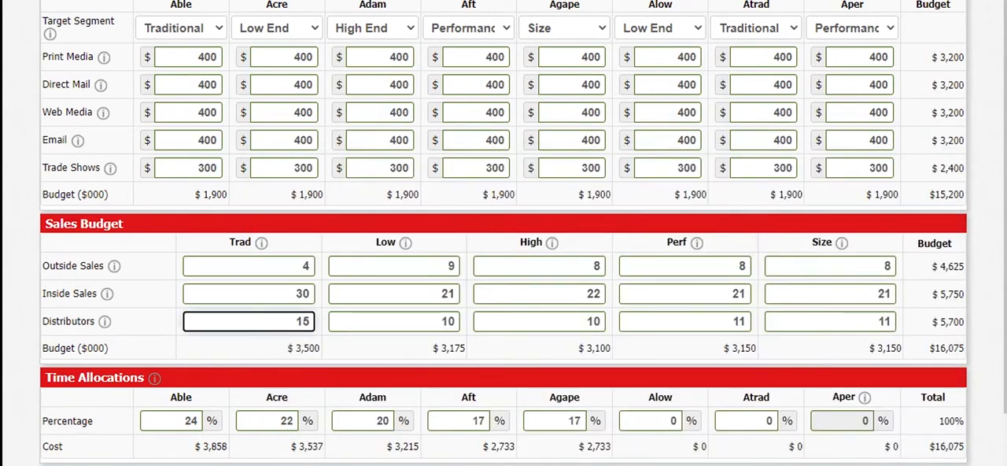
Read the guidance on Low End channel effectiveness and outside sales, and set the Low End segment's outside sales to 12
{"action": "left_click", "coordinate": [405, 242]}
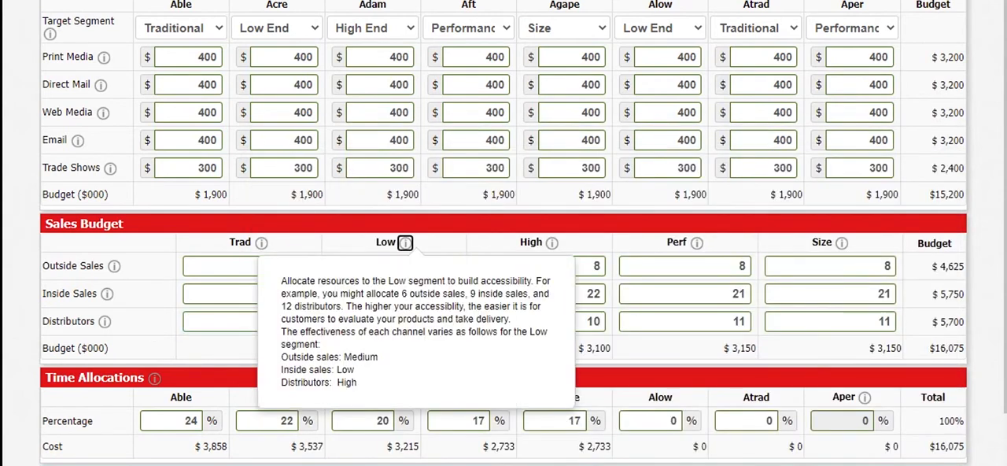
{"action": "left_click", "coordinate": [441, 242]}
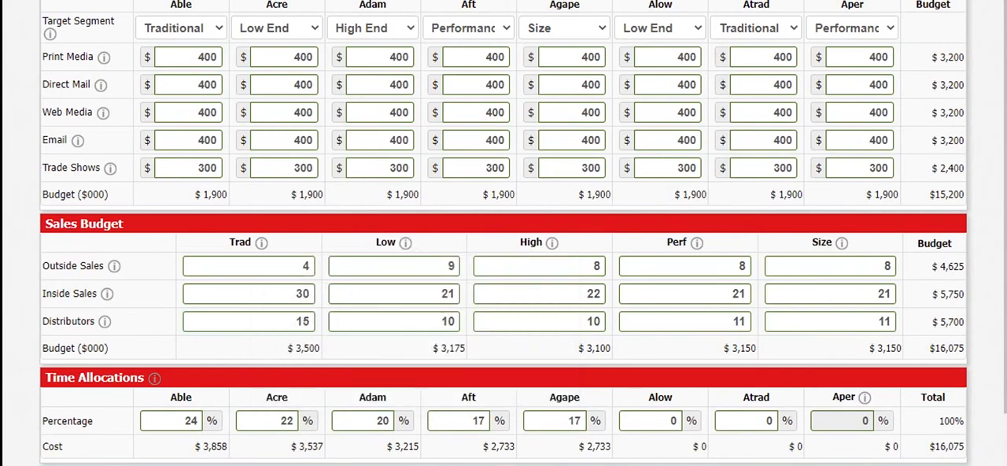
{"action": "left_click", "coordinate": [114, 266]}
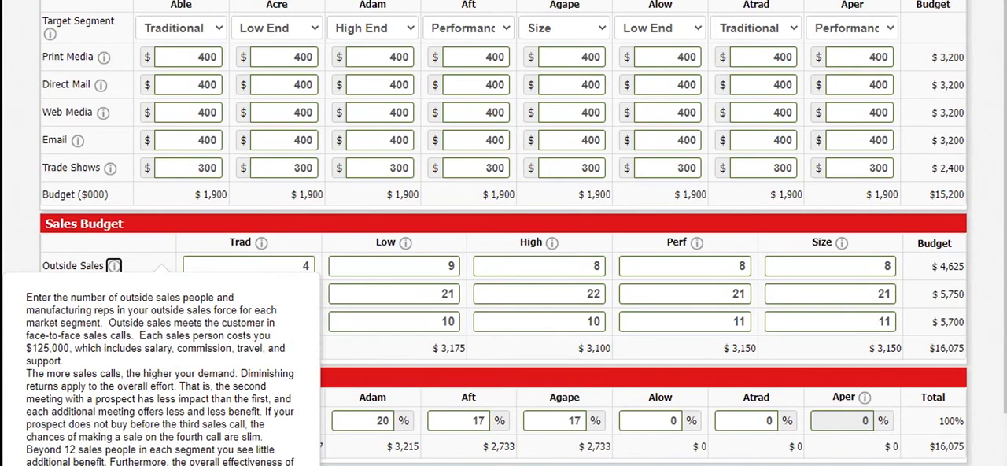
{"action": "double_click", "coordinate": [450, 266]}
{"action": "type", "text": "1"}
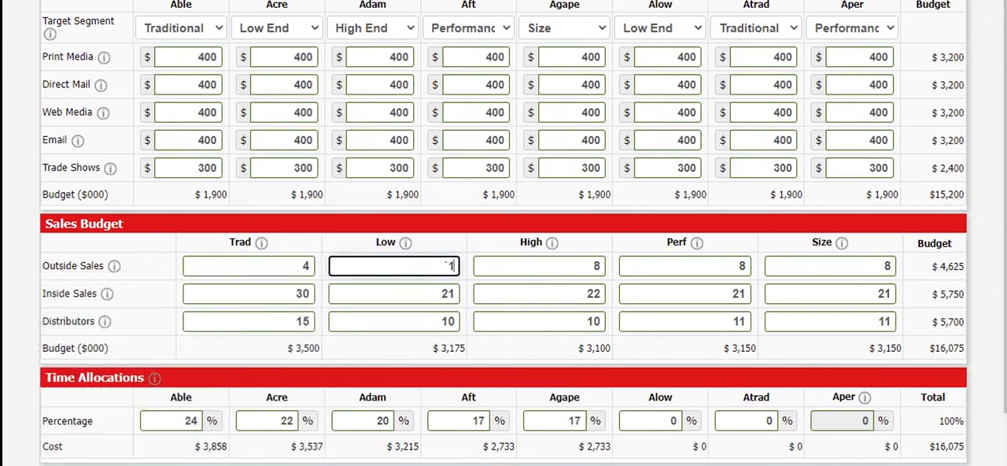
{"action": "key", "text": "BackSpace"}
{"action": "type", "text": "12"}
Check the distributors guidance, then set the Low End segment's distributors to 15 and inside sales to 10
{"action": "left_click", "coordinate": [104, 320]}
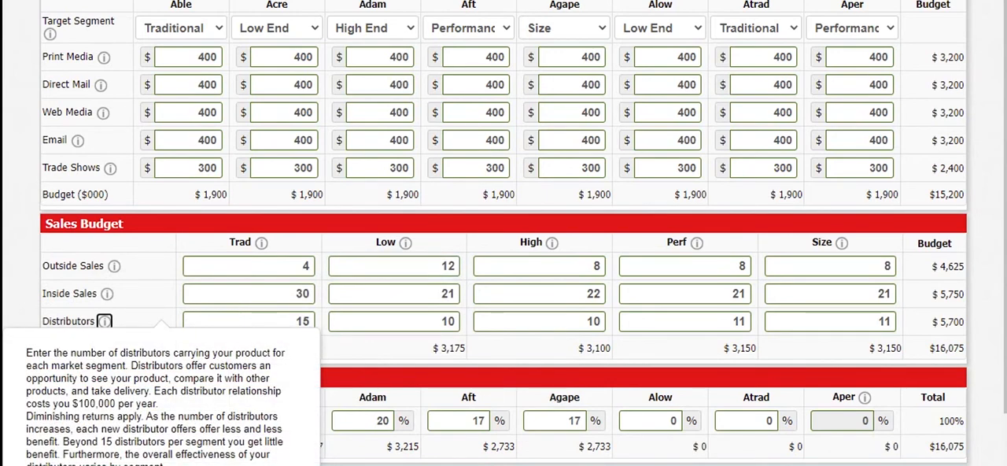
{"action": "left_click", "coordinate": [449, 321]}
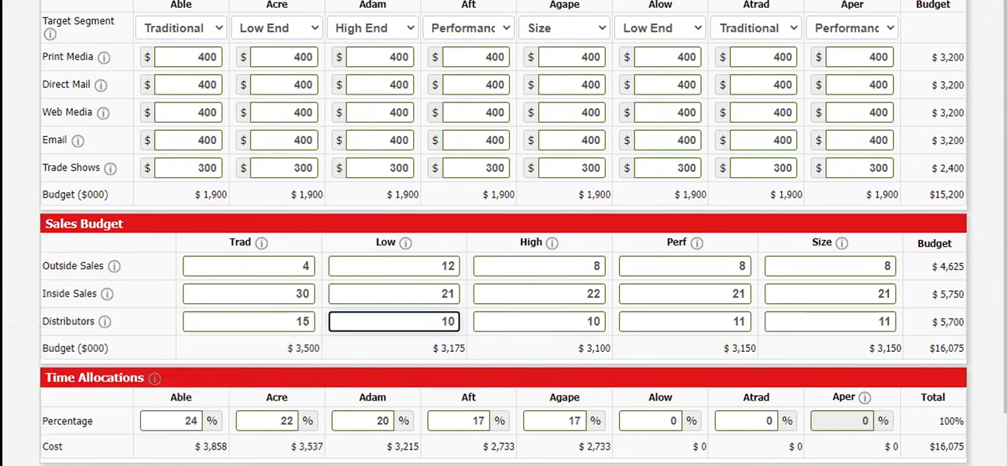
{"action": "key", "text": "BackSpace"}
{"action": "key", "text": "BackSpace"}
{"action": "type", "text": "15"}
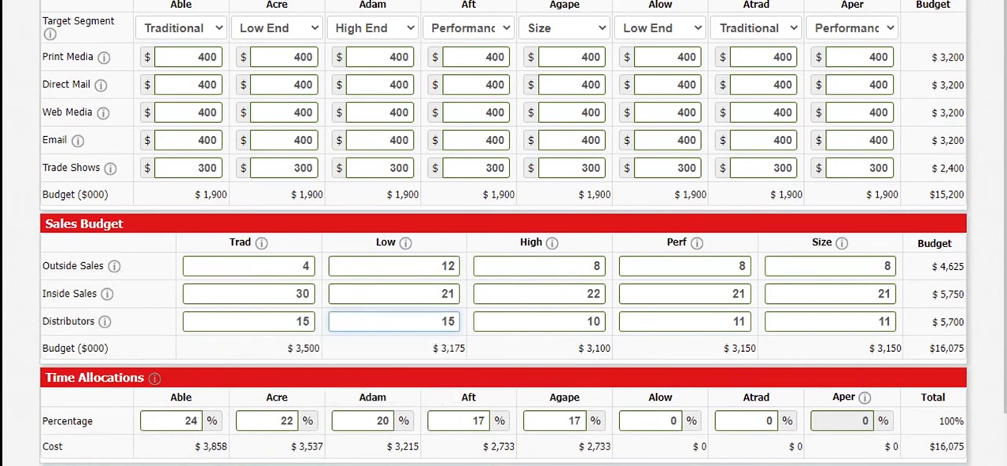
{"action": "left_click", "coordinate": [450, 293]}
{"action": "key", "text": "BackSpace"}
{"action": "key", "text": "BackSpace"}
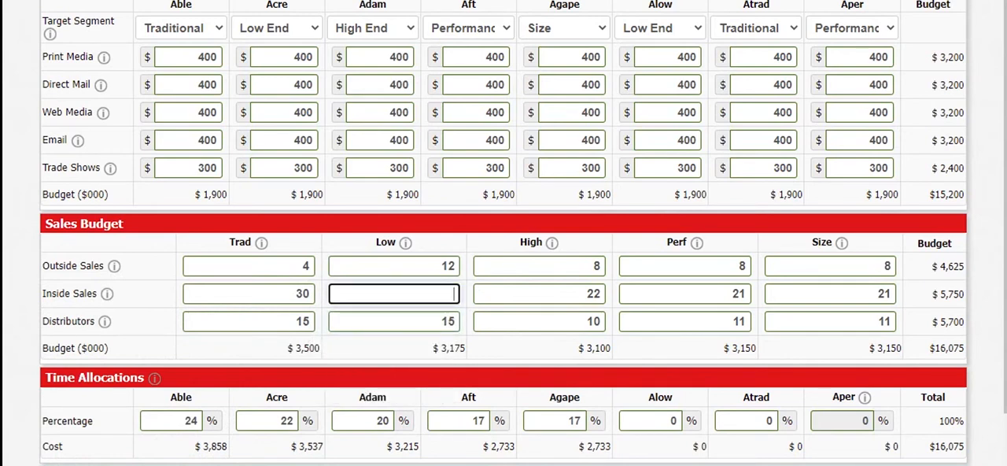
{"action": "type", "text": "10"}
{"action": "left_click", "coordinate": [393, 348]}
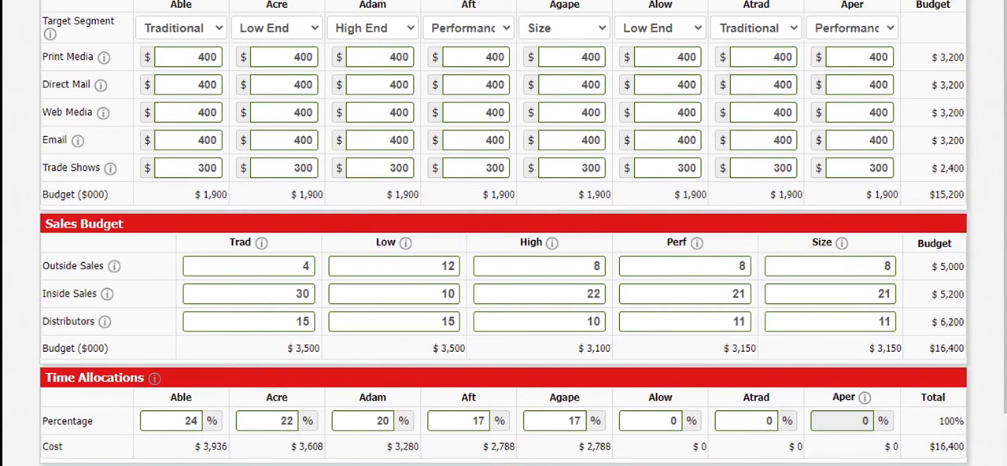
Check the High End channel effectiveness and set that segment's outside sales to 12, inside sales to 30 and distributors to 6
{"action": "left_click", "coordinate": [552, 243]}
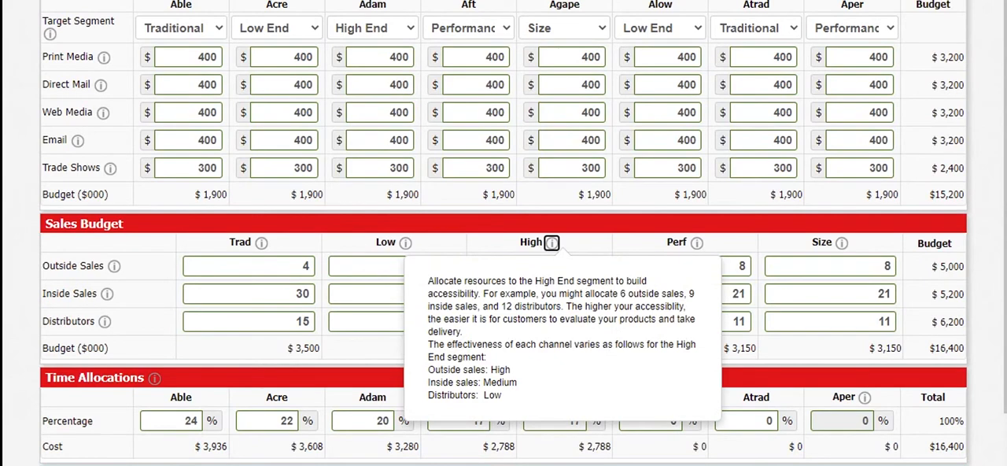
{"action": "key", "text": "Tab"}
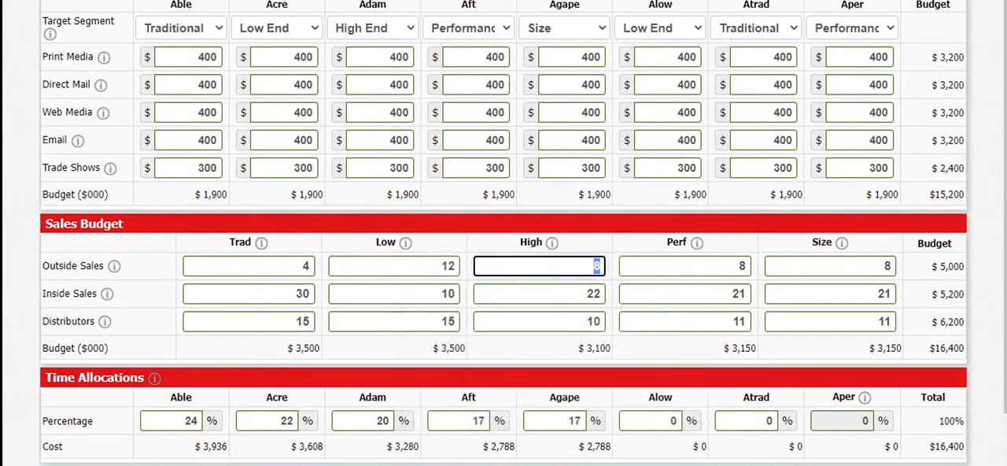
{"action": "type", "text": "12"}
{"action": "key", "text": "Tab"}
{"action": "type", "text": "30"}
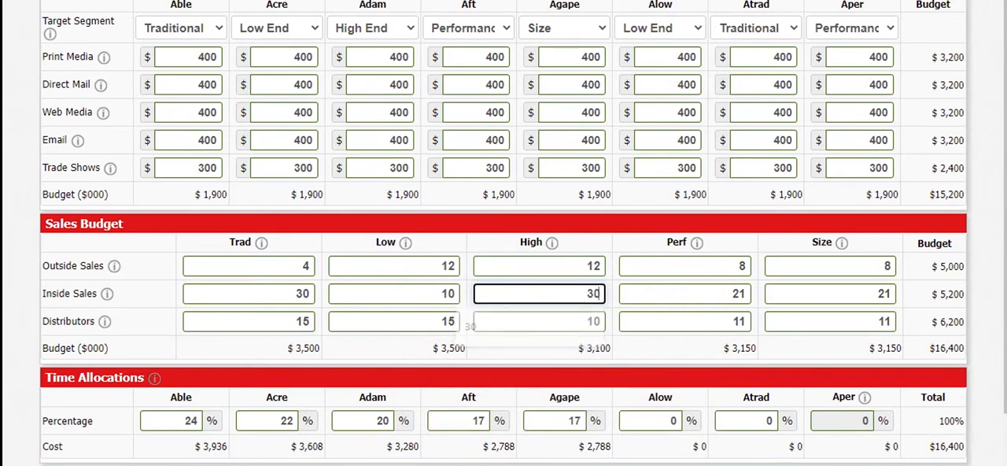
{"action": "key", "text": "Tab"}
{"action": "key", "text": "BackSpace"}
{"action": "key", "text": "BackSpace"}
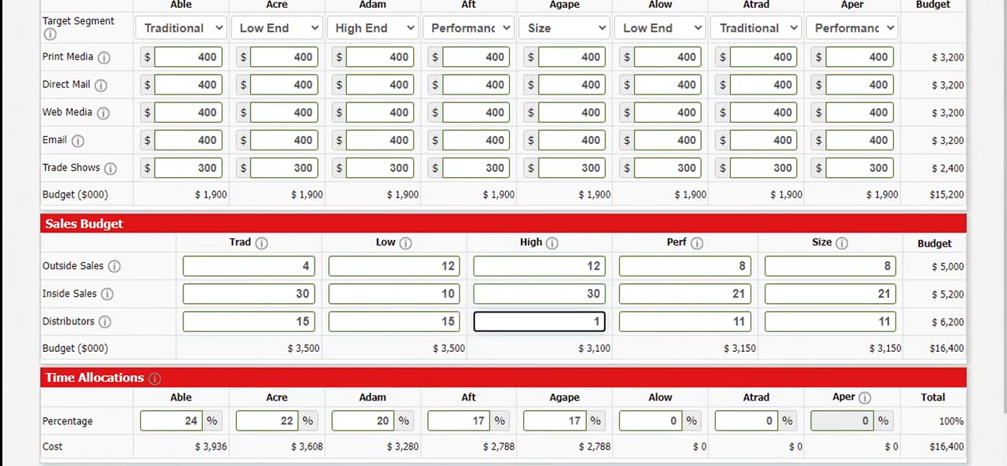
{"action": "type", "text": "6"}
{"action": "key", "text": "Tab"}
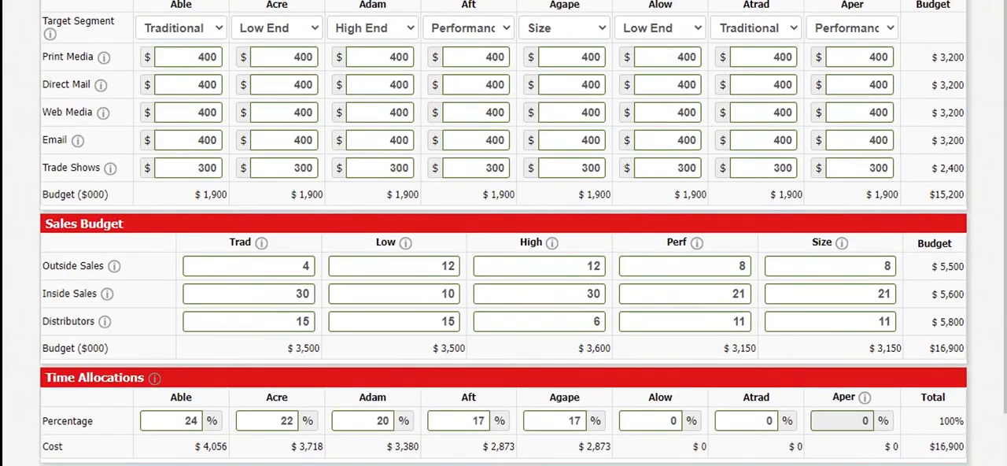
Check the Performance channel effectiveness and set that segment's inside sales to 30, outside sales to 12 and distributors to 5
{"action": "mouse_move", "coordinate": [696, 243]}
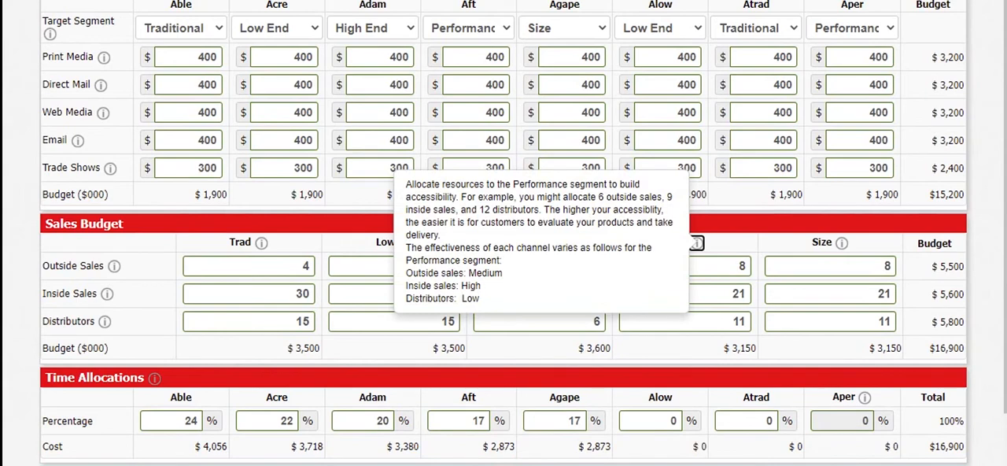
{"action": "double_click", "coordinate": [736, 293]}
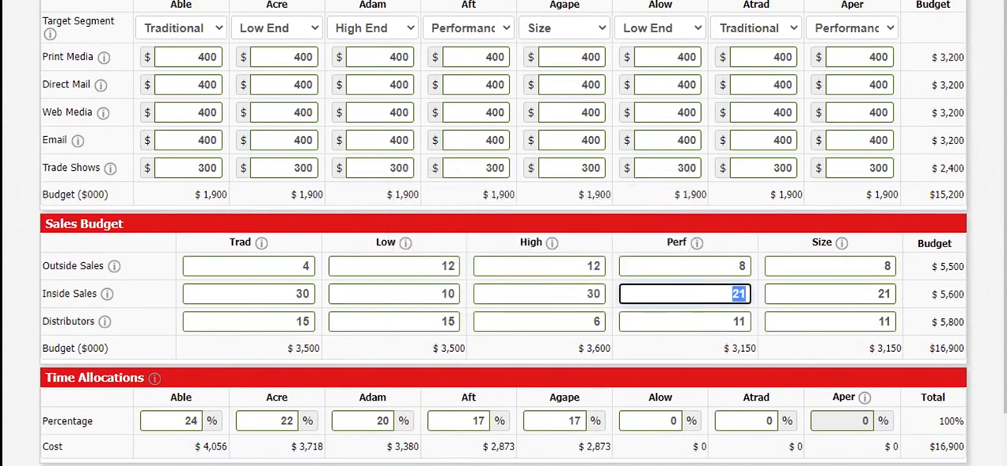
{"action": "type", "text": "30"}
{"action": "double_click", "coordinate": [741, 266]}
{"action": "type", "text": "12"}
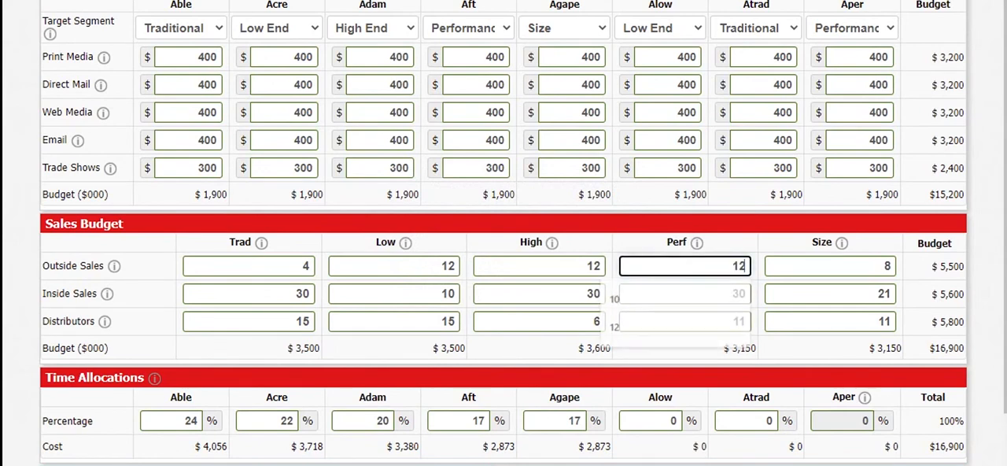
{"action": "double_click", "coordinate": [739, 321]}
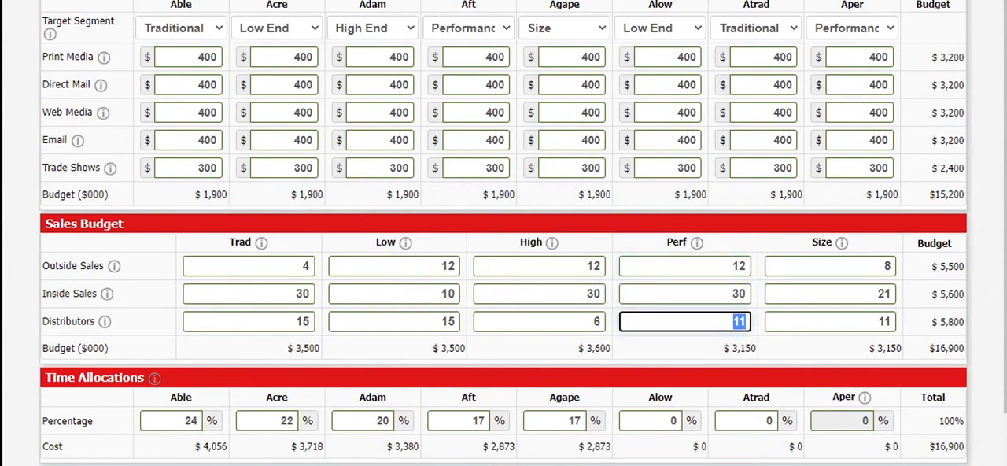
{"action": "type", "text": "5"}
Check the Size channel effectiveness and set that segment's outside sales to 12, inside sales to 30 and distributors to 5
{"action": "left_click", "coordinate": [840, 243]}
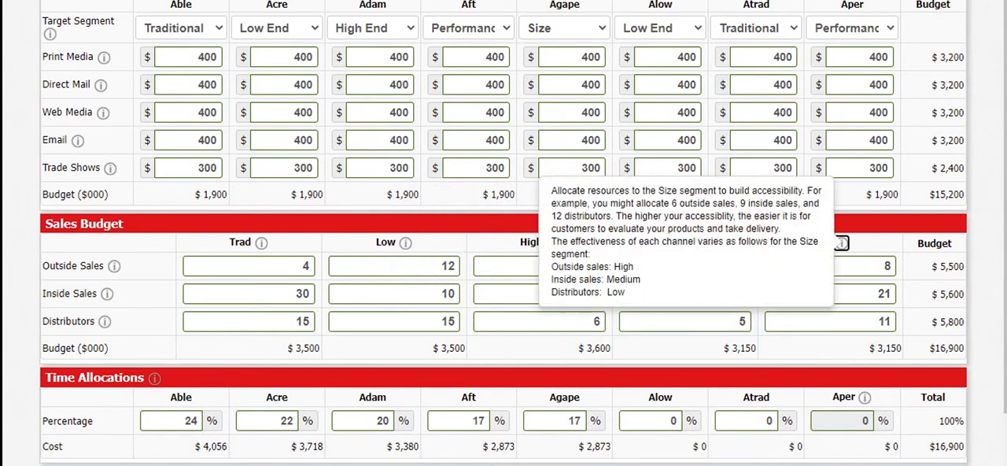
{"action": "key", "text": "Tab"}
{"action": "type", "text": "12"}
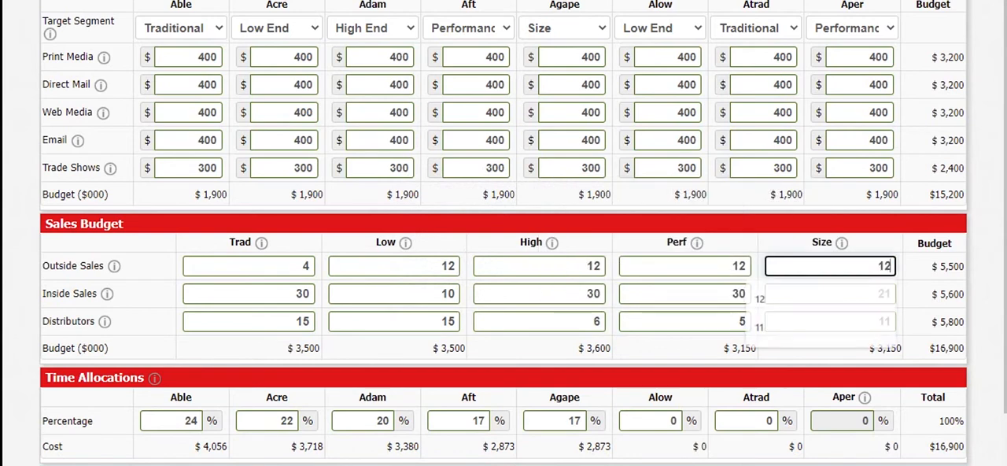
{"action": "key", "text": "Tab"}
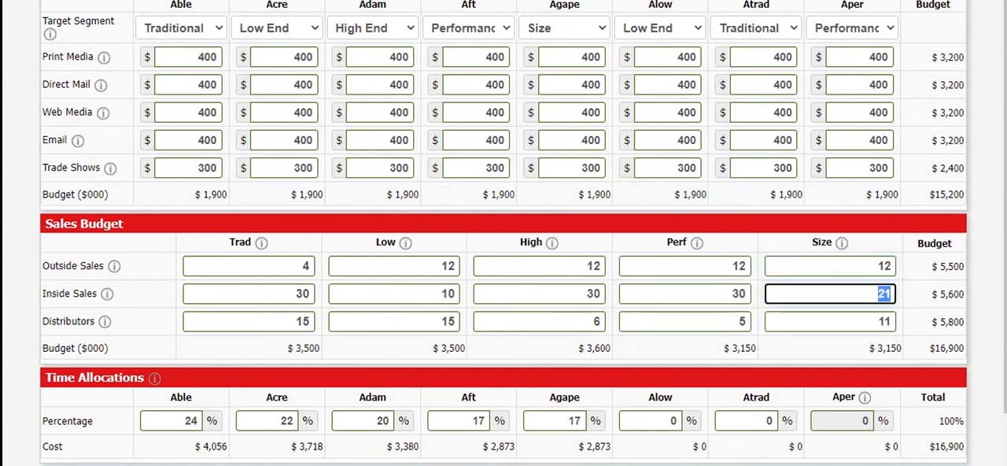
{"action": "type", "text": "30"}
{"action": "key", "text": "Tab"}
{"action": "type", "text": "5"}
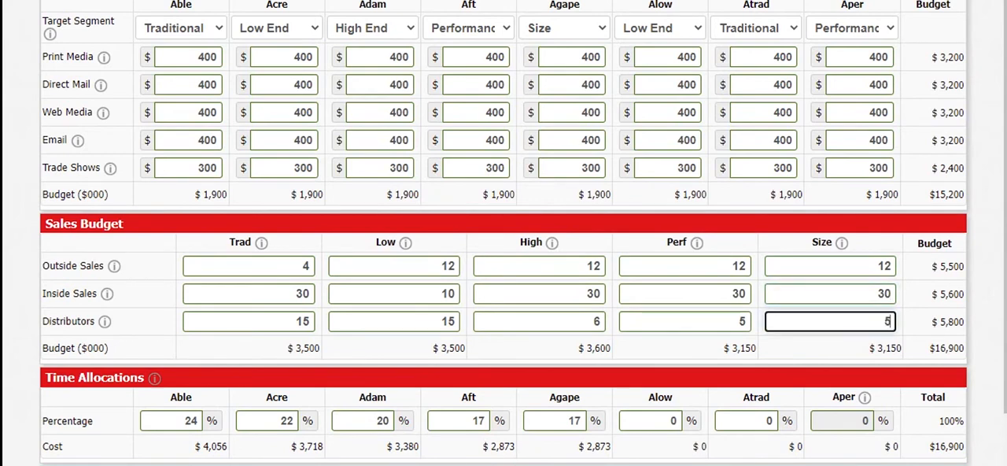
{"action": "key", "text": "Tab"}
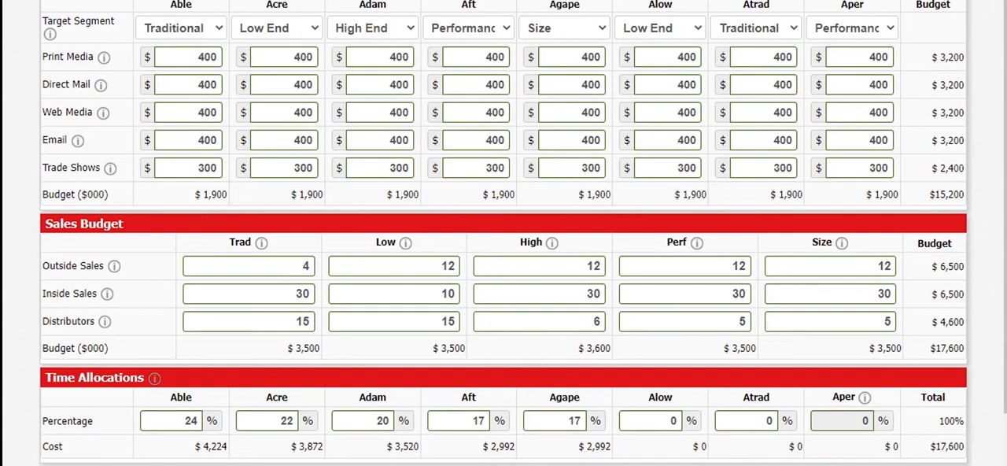
Set Able's sales time allocation to 15%
{"action": "left_click", "coordinate": [842, 421]}
{"action": "left_click", "coordinate": [745, 421]}
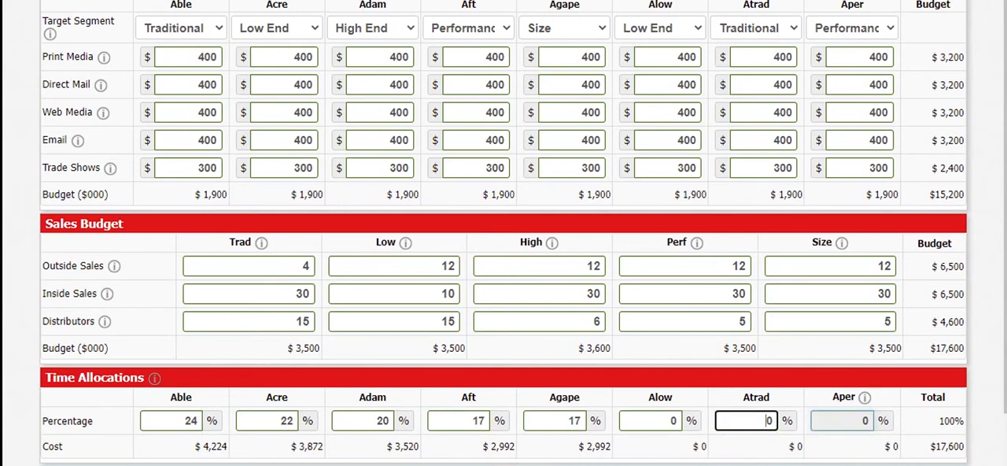
{"action": "left_click", "coordinate": [755, 446]}
{"action": "double_click", "coordinate": [189, 420]}
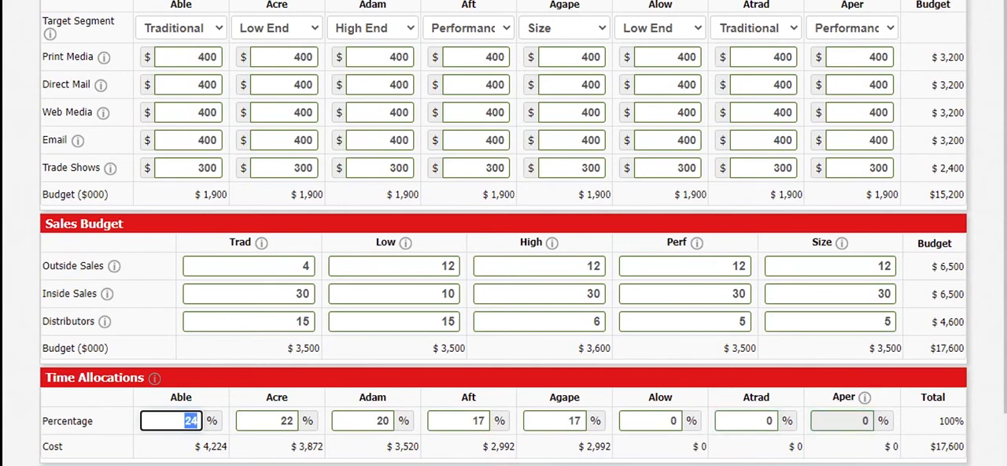
{"action": "type", "text": "15"}
{"action": "key", "text": "Tab"}
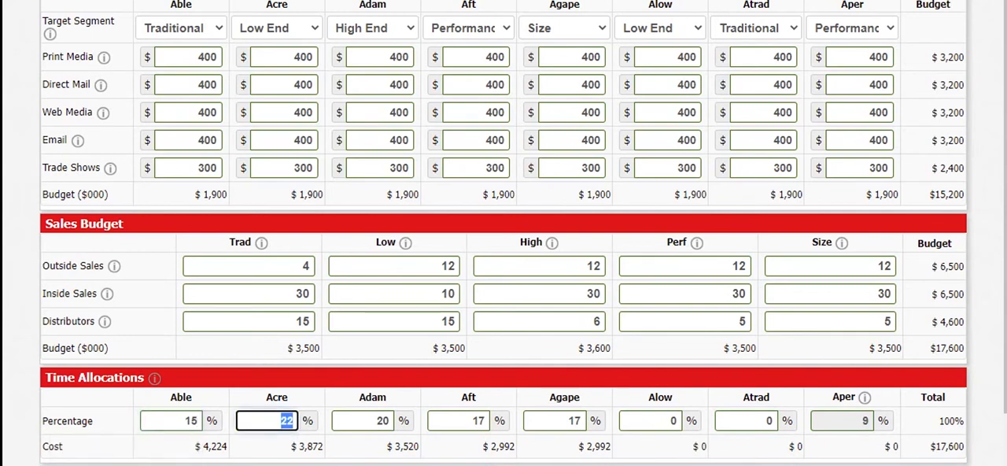
Set the time allocations for Acre, Adam, Aft, Agape and Alow to 15% each
{"action": "type", "text": "15"}
{"action": "key", "text": "Tab"}
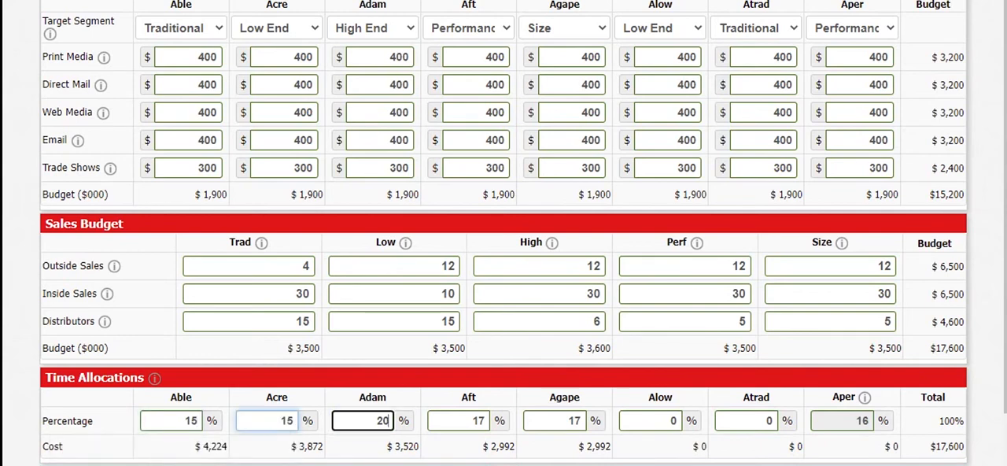
{"action": "type", "text": "1"}
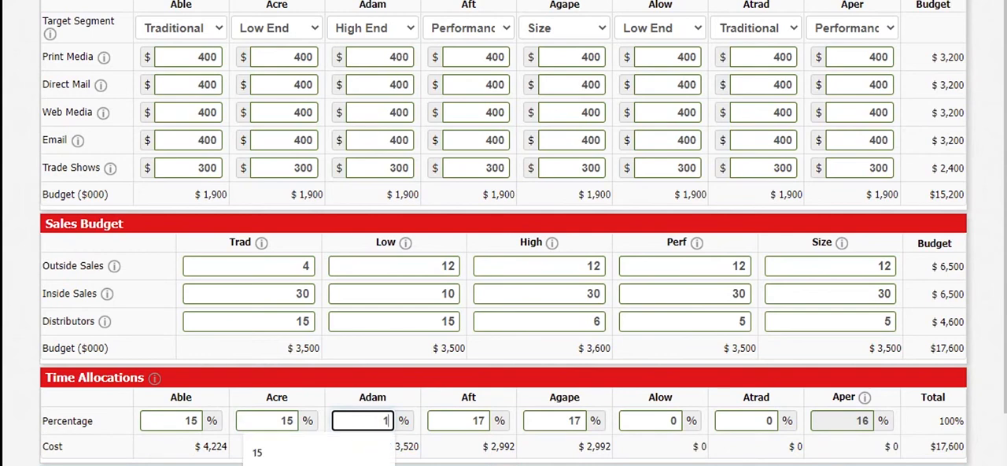
{"action": "type", "text": "5"}
{"action": "key", "text": "Tab"}
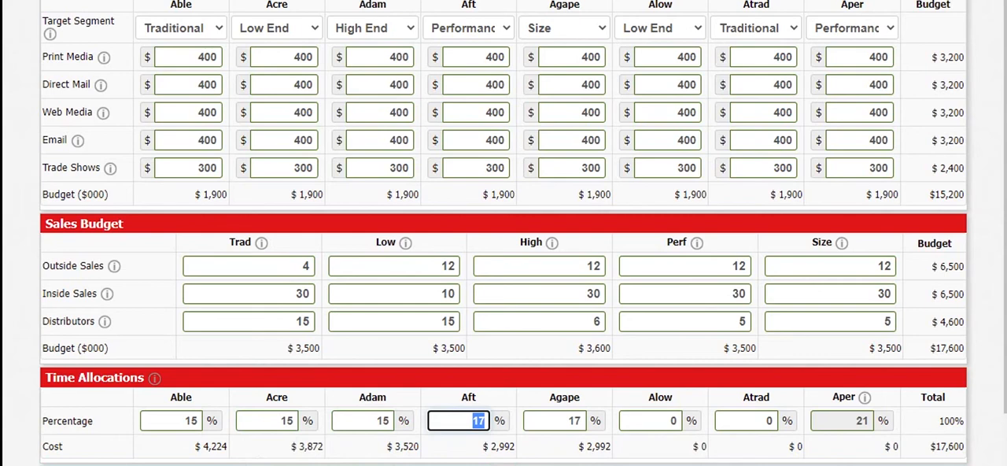
{"action": "type", "text": "15"}
{"action": "key", "text": "Tab"}
{"action": "type", "text": "15"}
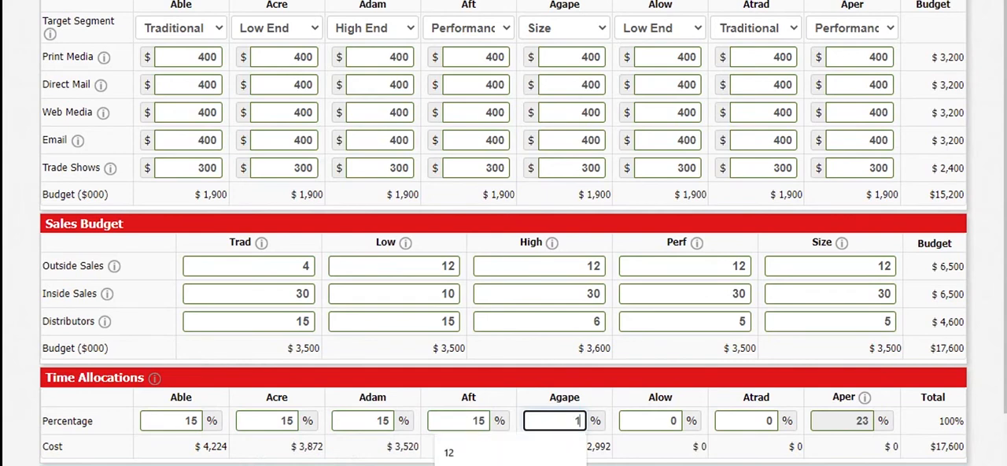
{"action": "key", "text": "Tab"}
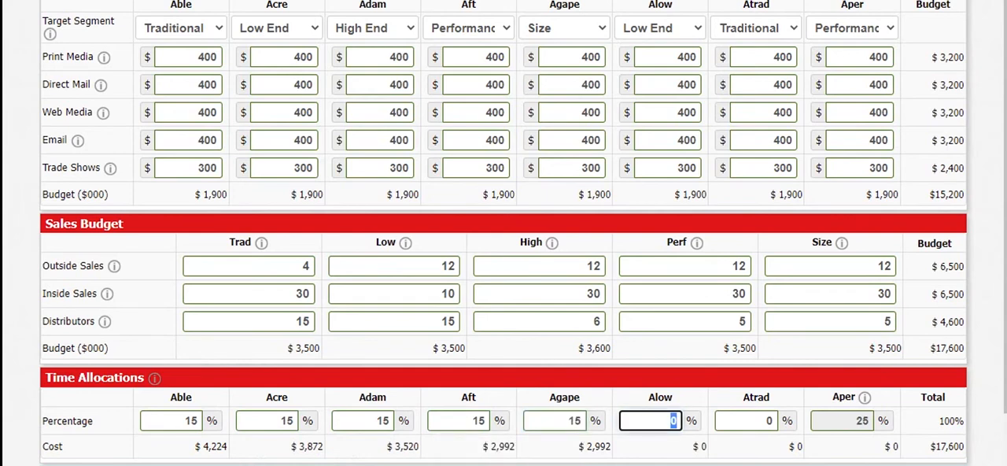
{"action": "type", "text": "15"}
{"action": "key", "text": "Tab"}
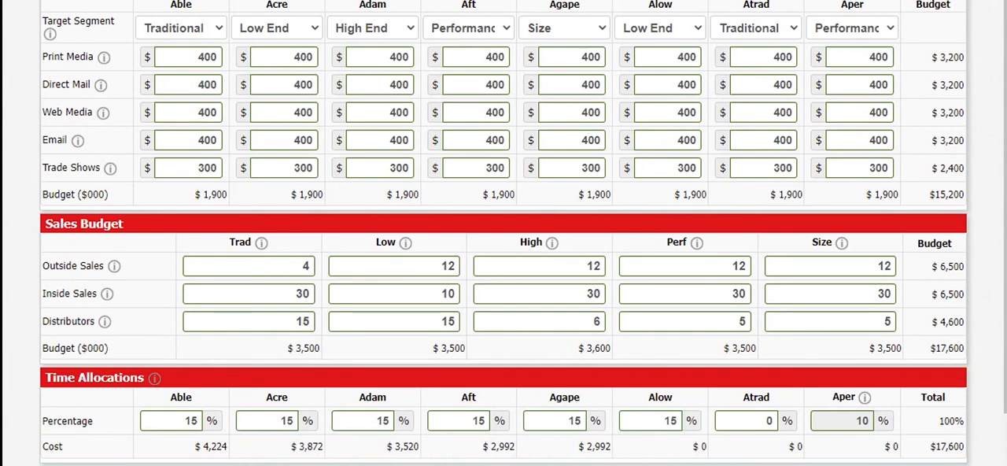
Set the time allocations for Able, Acre, Adam and Aft to 13% each
{"action": "left_click", "coordinate": [194, 420]}
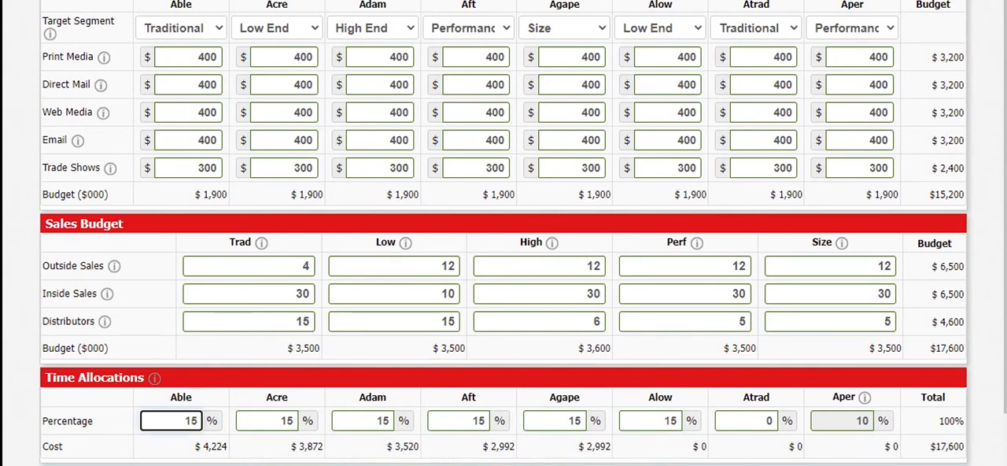
{"action": "key", "text": "BackSpace"}
{"action": "type", "text": "3"}
{"action": "key", "text": "Tab"}
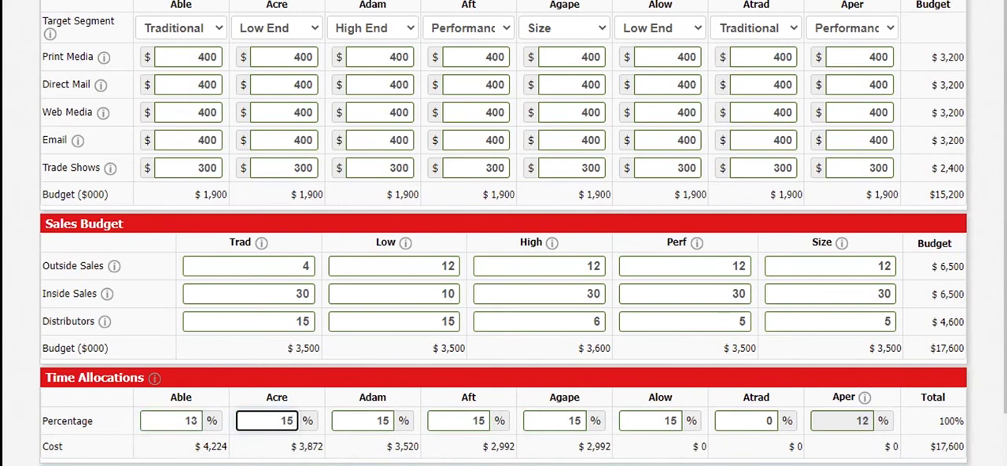
{"action": "type", "text": "13"}
{"action": "key", "text": "Tab"}
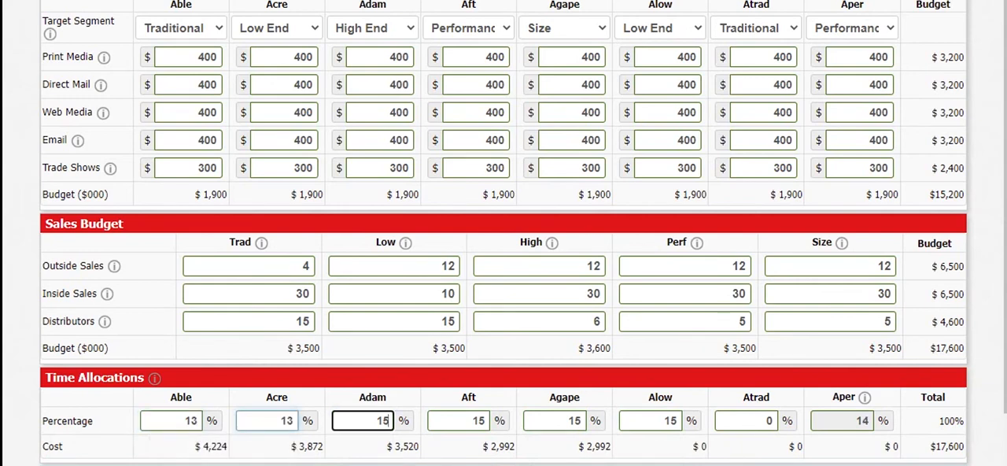
{"action": "type", "text": "13"}
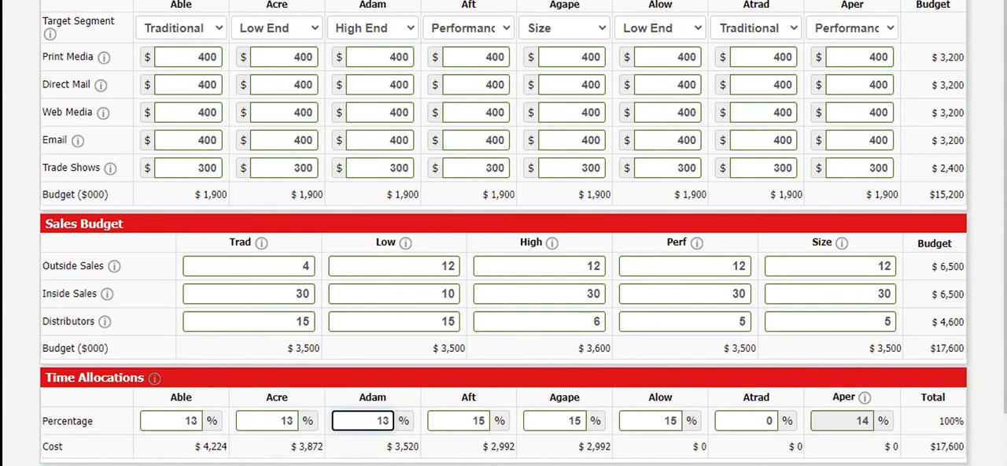
{"action": "key", "text": "Tab"}
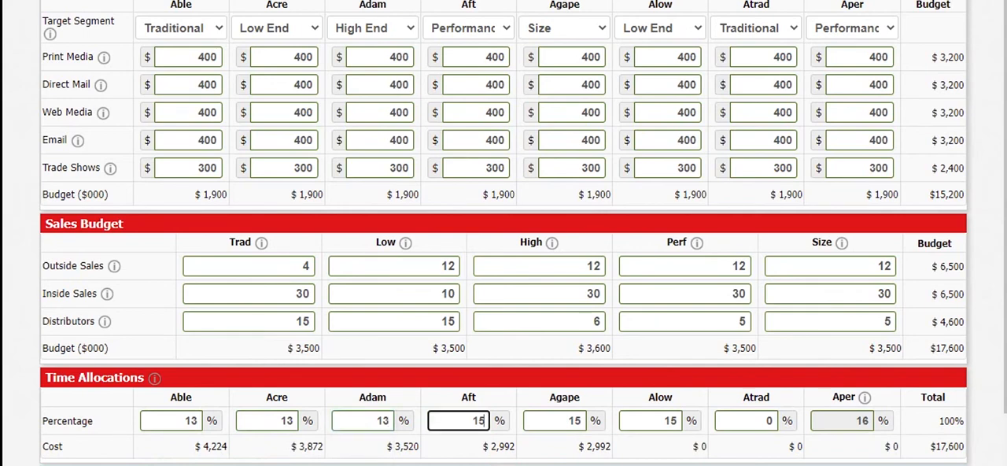
{"action": "type", "text": "13"}
Set Atrad's time allocation to 15%
{"action": "left_click", "coordinate": [763, 421]}
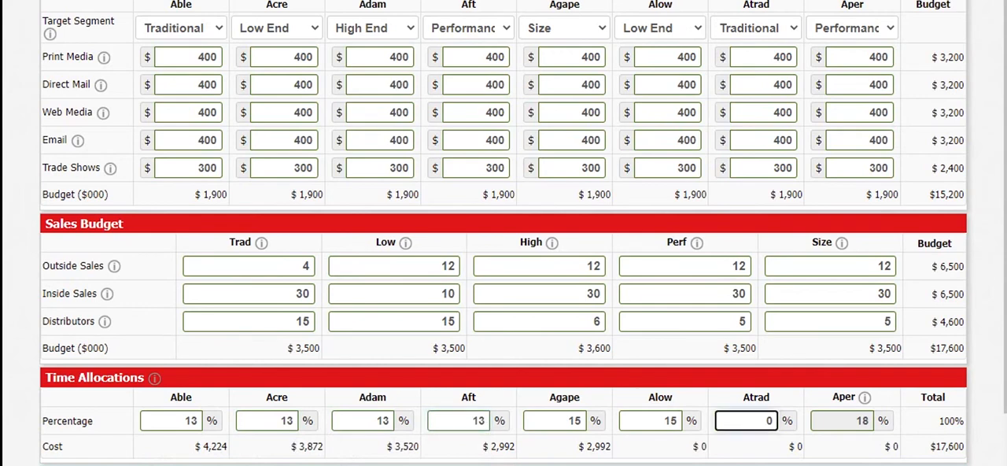
{"action": "type", "text": "5"}
{"action": "key", "text": "Delete"}
{"action": "key", "text": "Tab"}
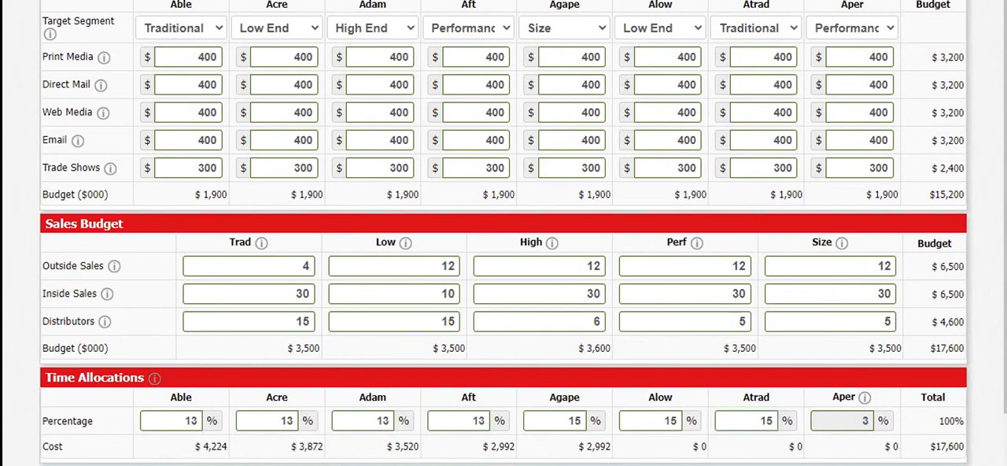
Set the time allocations for Atrad, Alow and Agape to 12% each
{"action": "left_click", "coordinate": [771, 421]}
{"action": "key", "text": "BackSpace"}
{"action": "type", "text": "2"}
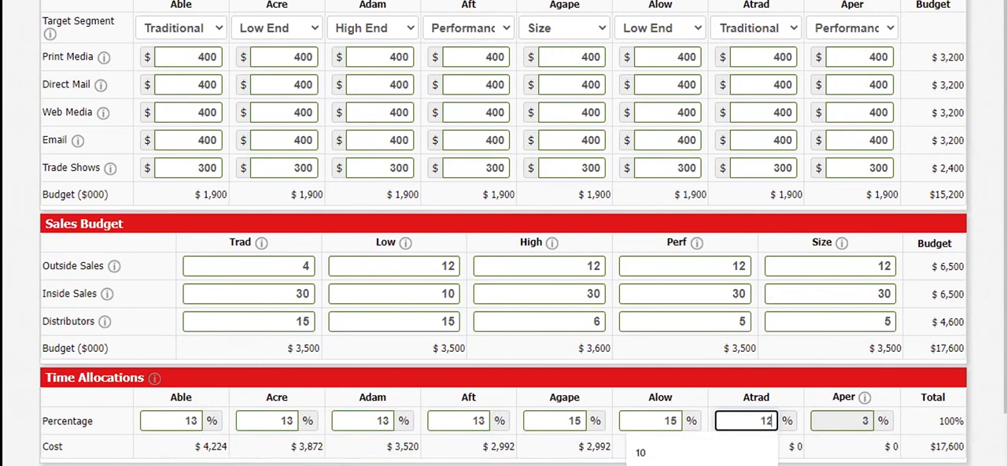
{"action": "key", "text": "shift+Tab"}
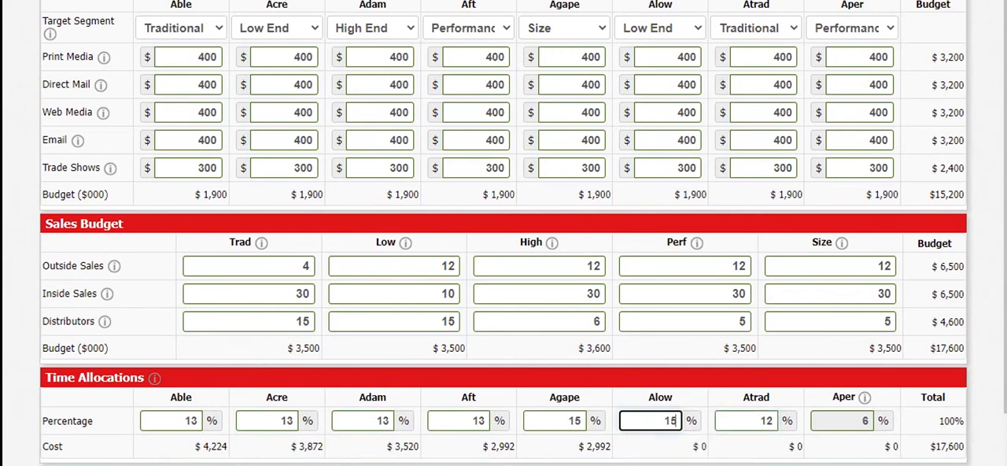
{"action": "type", "text": "12"}
{"action": "key", "text": "shift+Tab"}
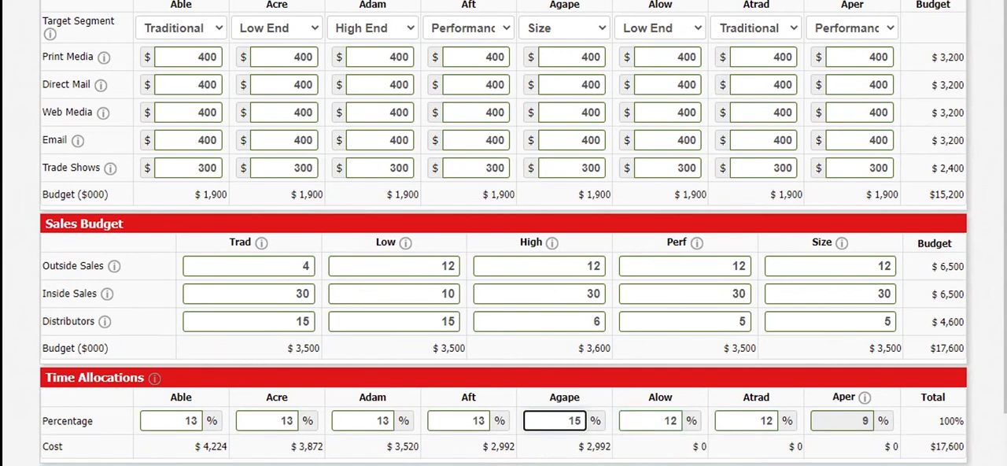
{"action": "key", "text": "BackSpace"}
{"action": "type", "text": "2"}
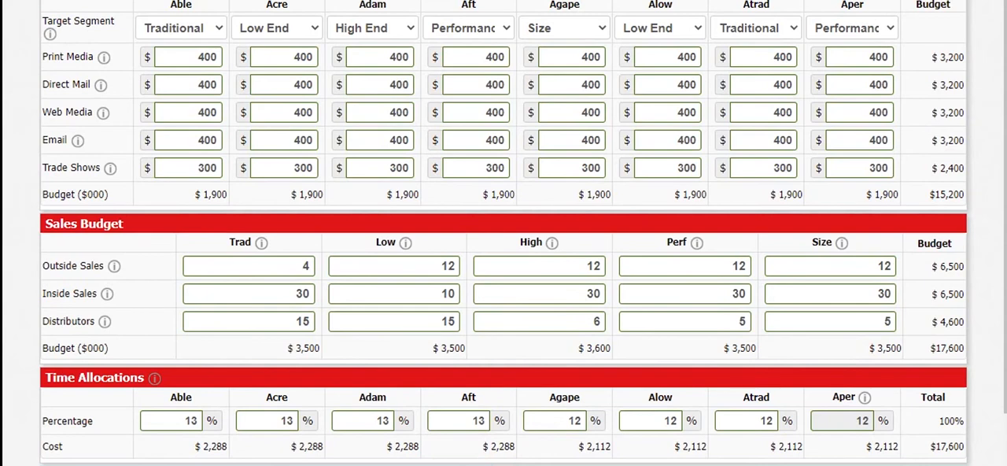
Check the marketing revenue and unit sales forecasts for all products and open the Finance decisions
{"action": "left_click", "coordinate": [406, 1]}
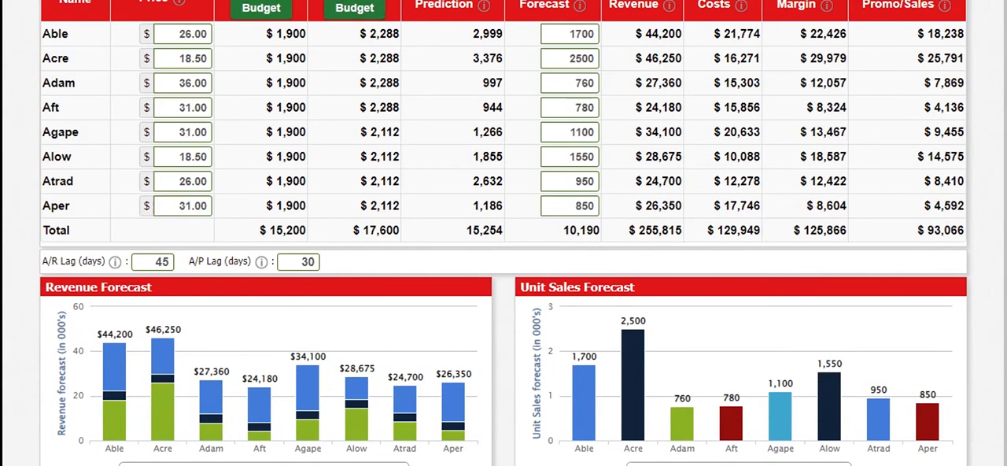
{"action": "left_click", "coordinate": [407, 1]}
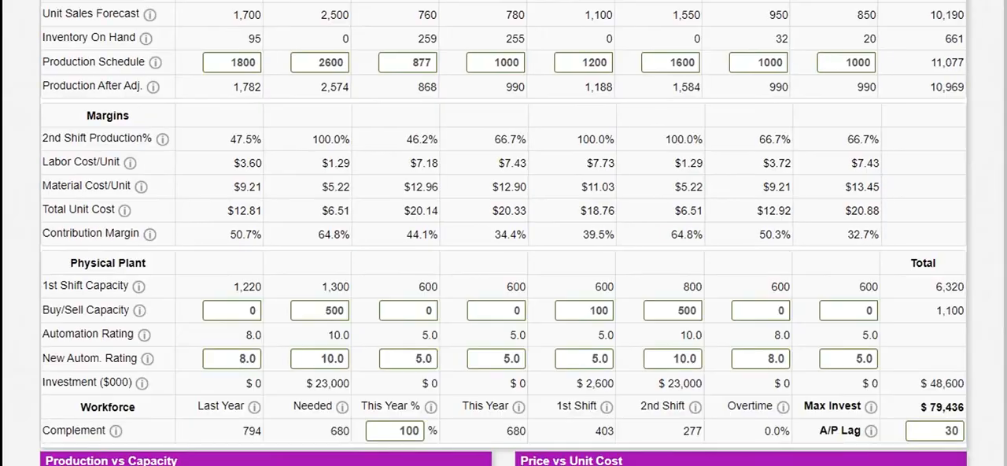
{"action": "scroll", "coordinate": [503, 233], "scroll_direction": "up", "scroll_amount": 1}
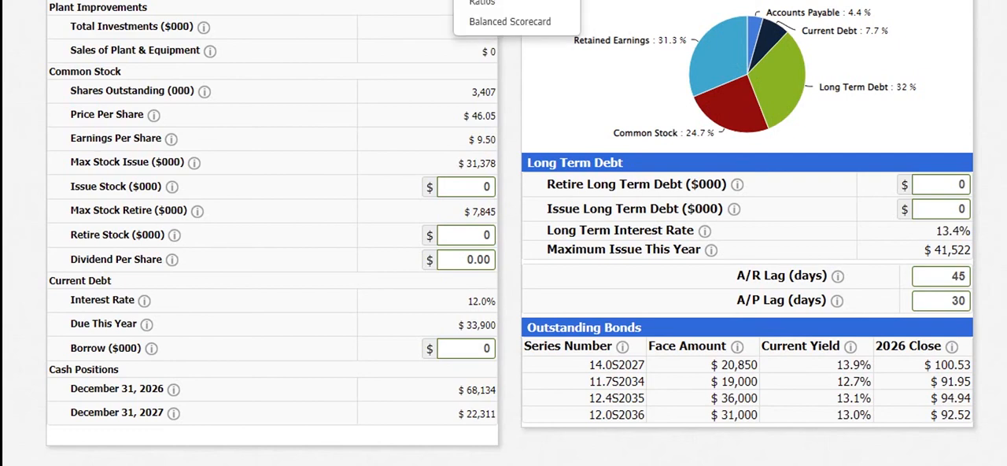
Open the Balanced Scorecard and review the projected scores from Financial through Learning and Growth
{"action": "left_click", "coordinate": [515, 21]}
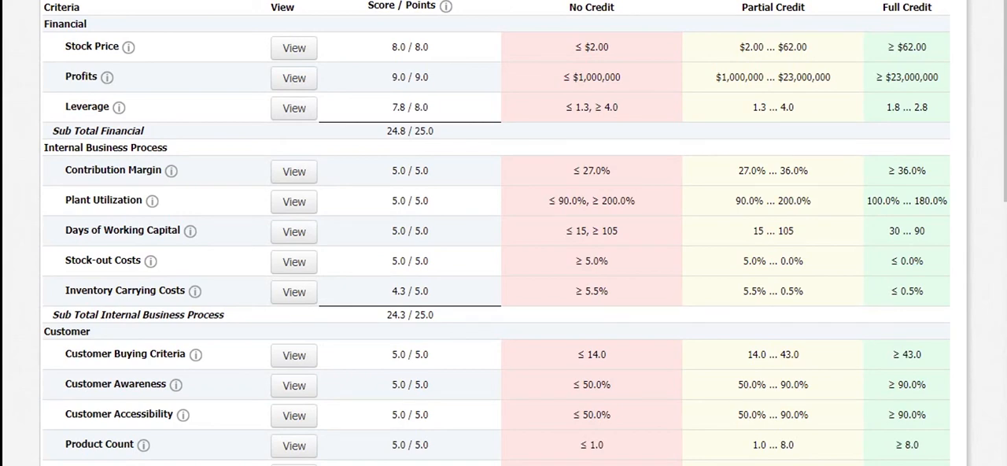
{"action": "scroll", "coordinate": [503, 233], "scroll_direction": "down", "scroll_amount": 2}
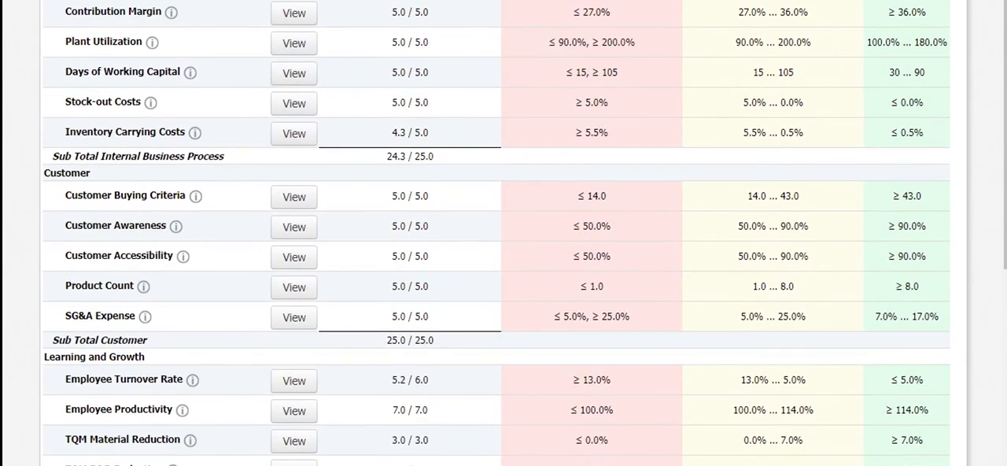
{"action": "scroll", "coordinate": [504, 233], "scroll_direction": "down", "scroll_amount": 2}
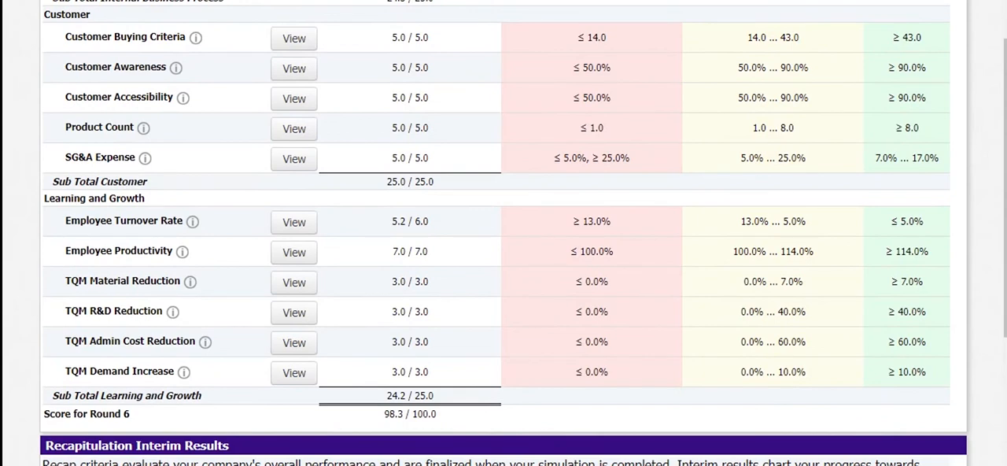
{"action": "scroll", "coordinate": [503, 233], "scroll_direction": "up", "scroll_amount": 4}
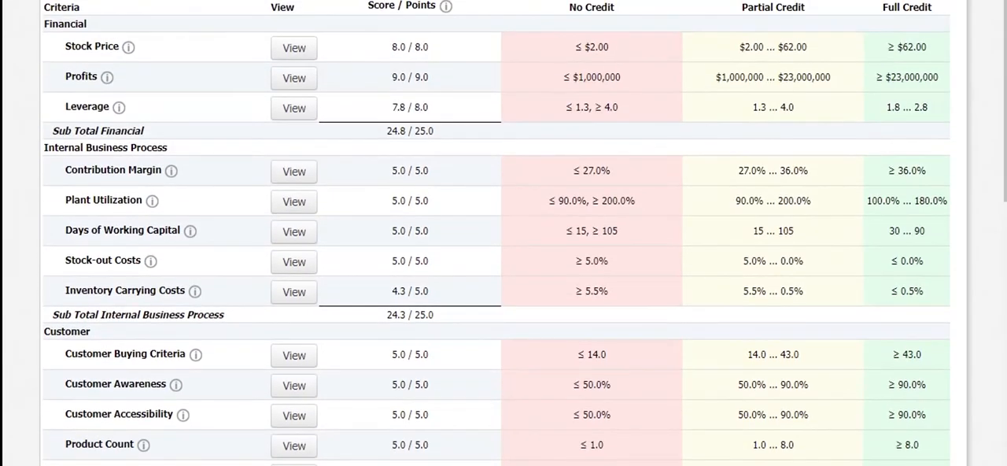
Check the projected financial ratios and set the current debt borrowing in the Finance decisions to 1000 ($000)
{"action": "left_click", "coordinate": [474, 1]}
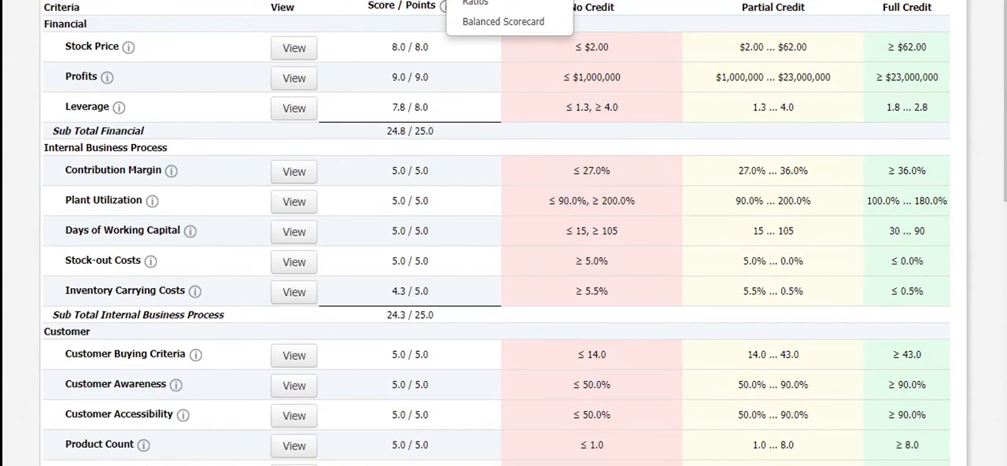
{"action": "mouse_move", "coordinate": [402, 0]}
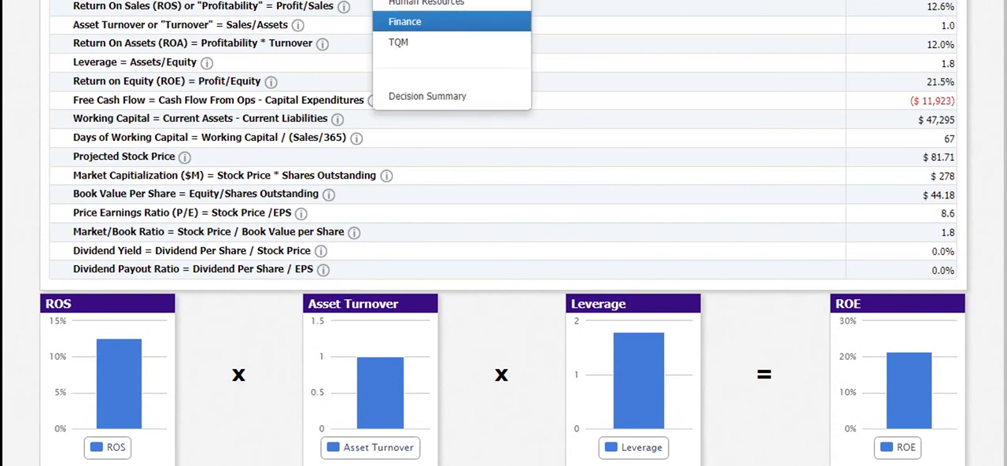
{"action": "left_click", "coordinate": [405, 22]}
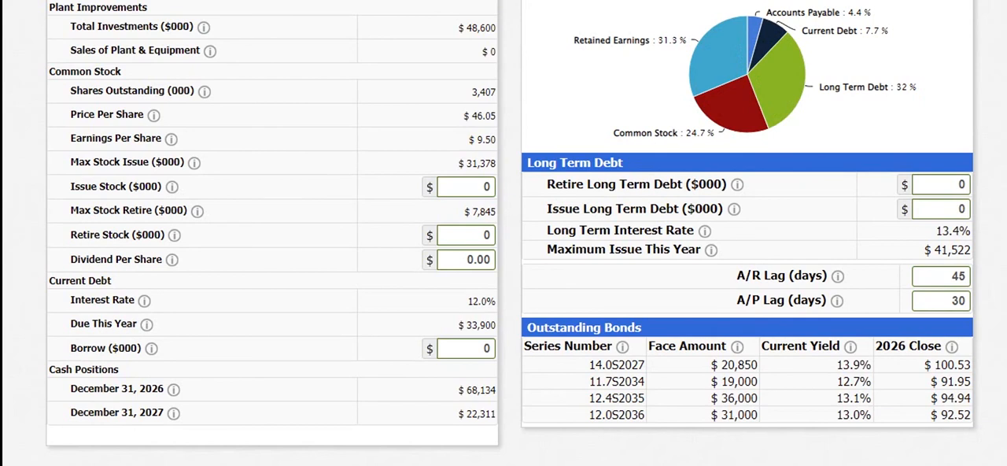
{"action": "left_click", "coordinate": [482, 349]}
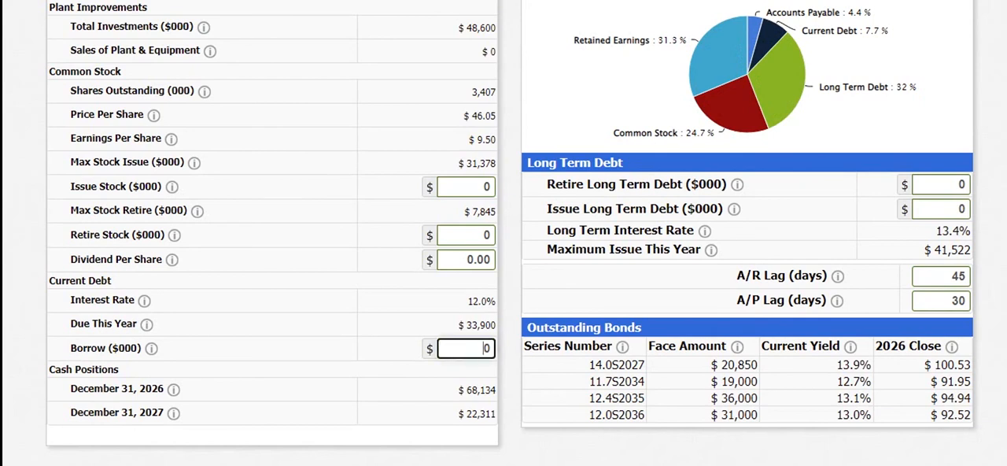
{"action": "type", "text": "10000"}
{"action": "key", "text": "Return"}
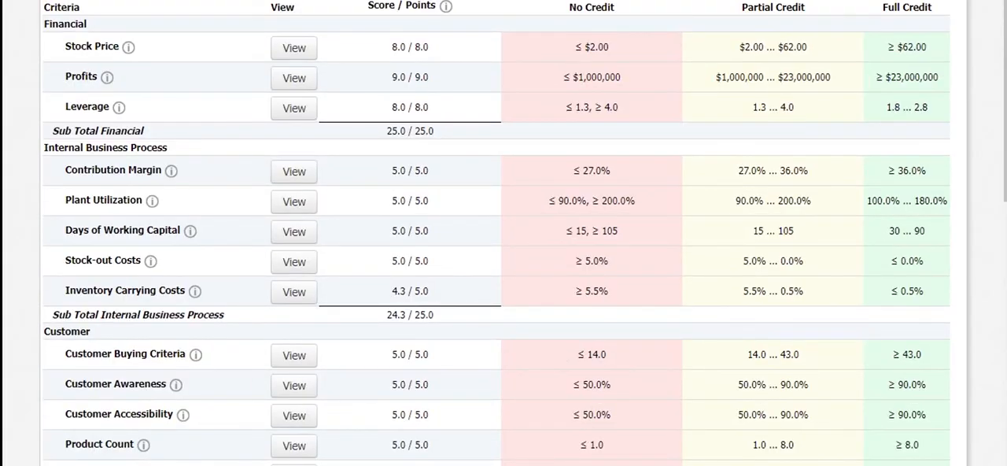
Review the Balanced Scorecard scores across all criteria after the borrowing change
{"action": "scroll", "coordinate": [503, 233], "scroll_direction": "down", "scroll_amount": 3}
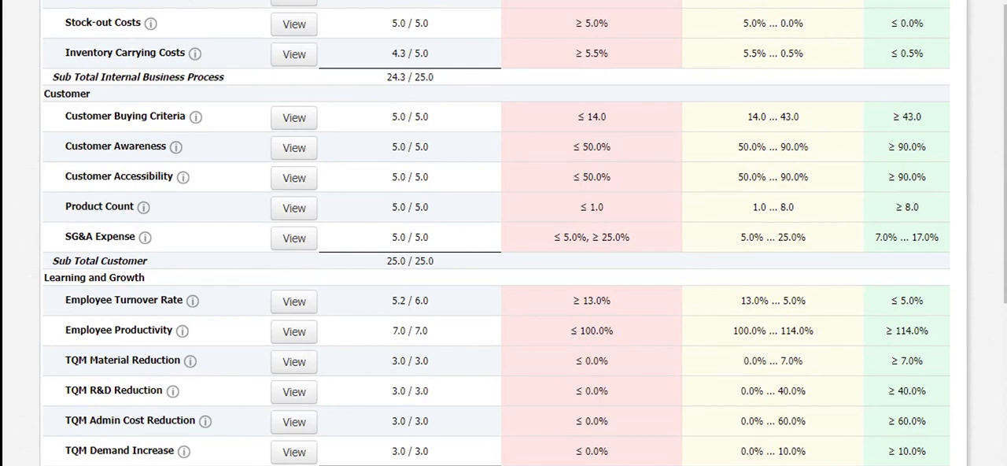
{"action": "scroll", "coordinate": [496, 233], "scroll_direction": "up", "scroll_amount": 3}
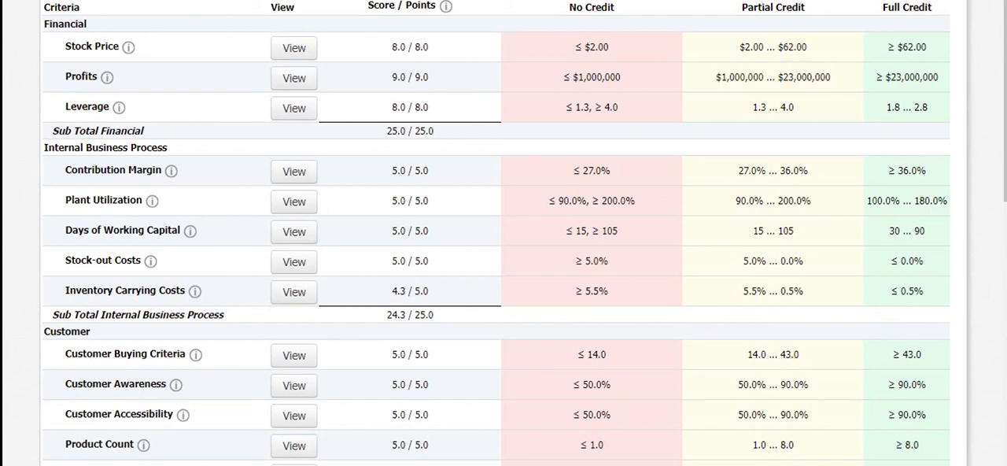
{"action": "scroll", "coordinate": [503, 236], "scroll_direction": "down", "scroll_amount": 3}
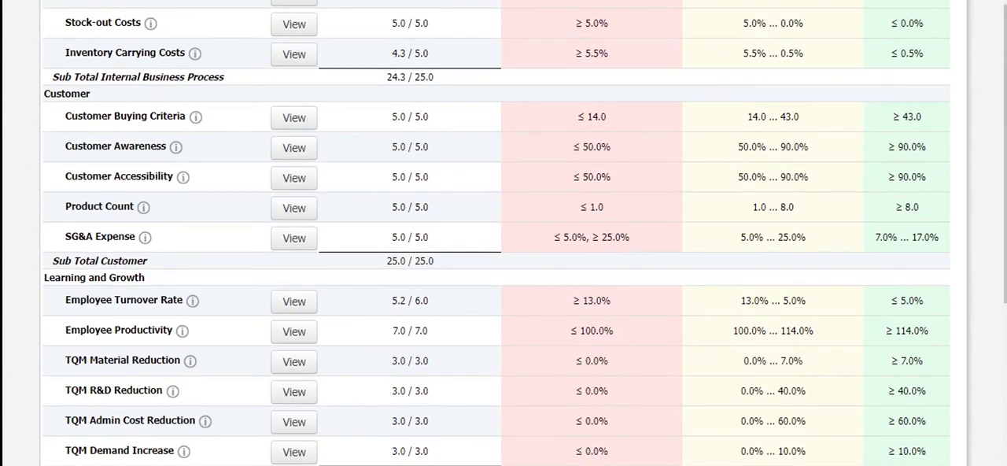